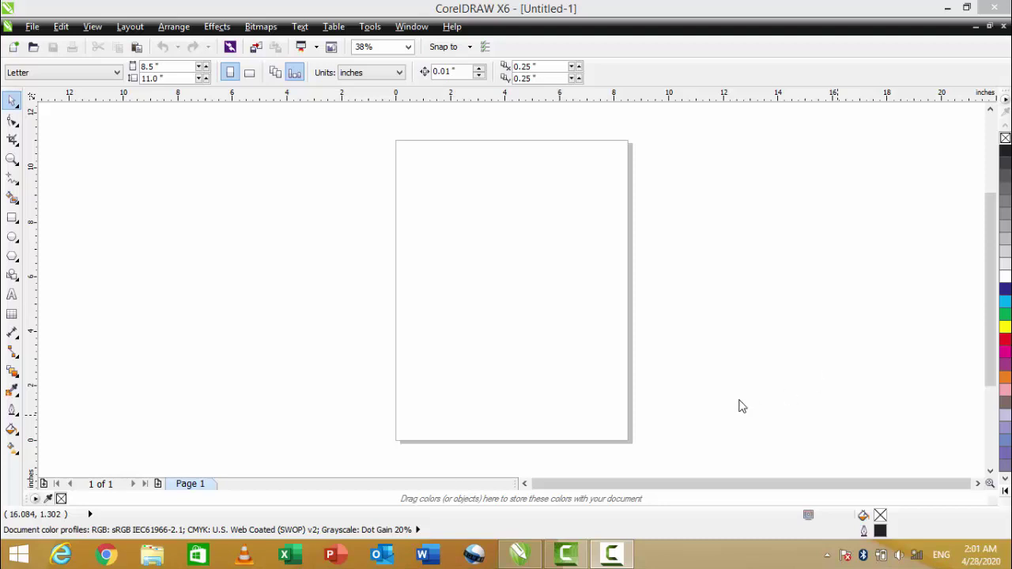
# - Set the document's measurement units to pixels
pyautogui.click(509, 251)
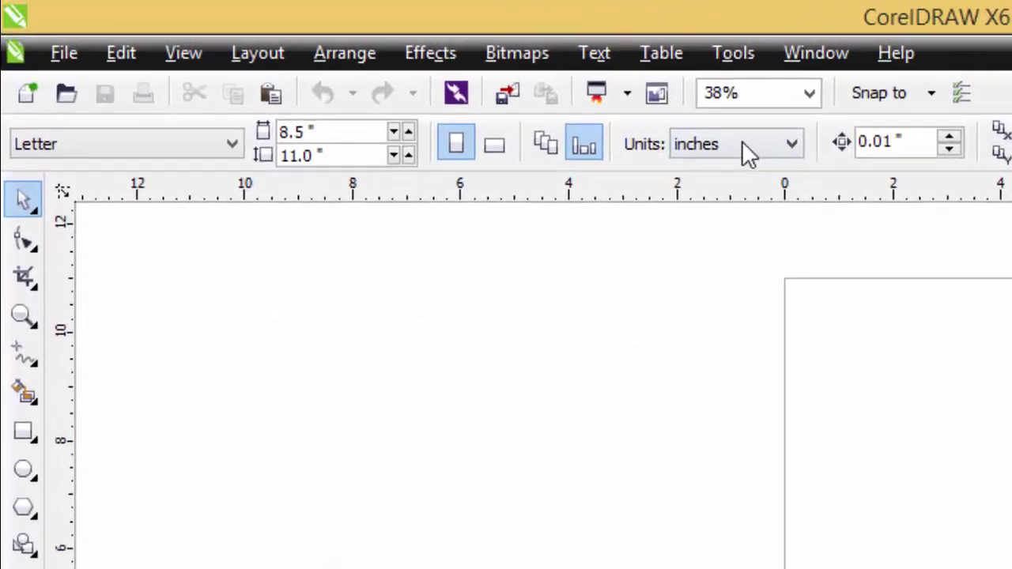
pyautogui.click(825, 156)
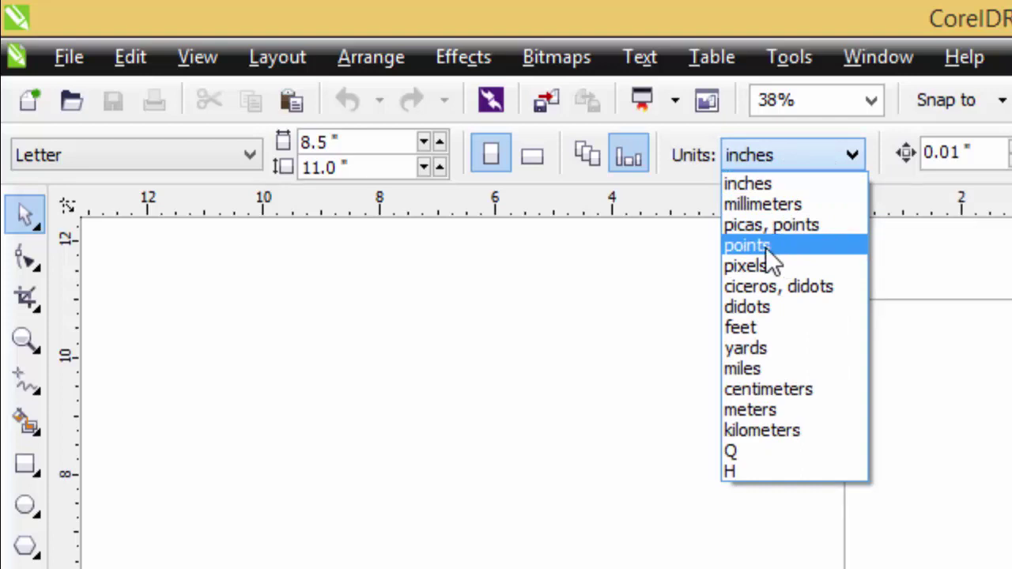
pyautogui.click(804, 266)
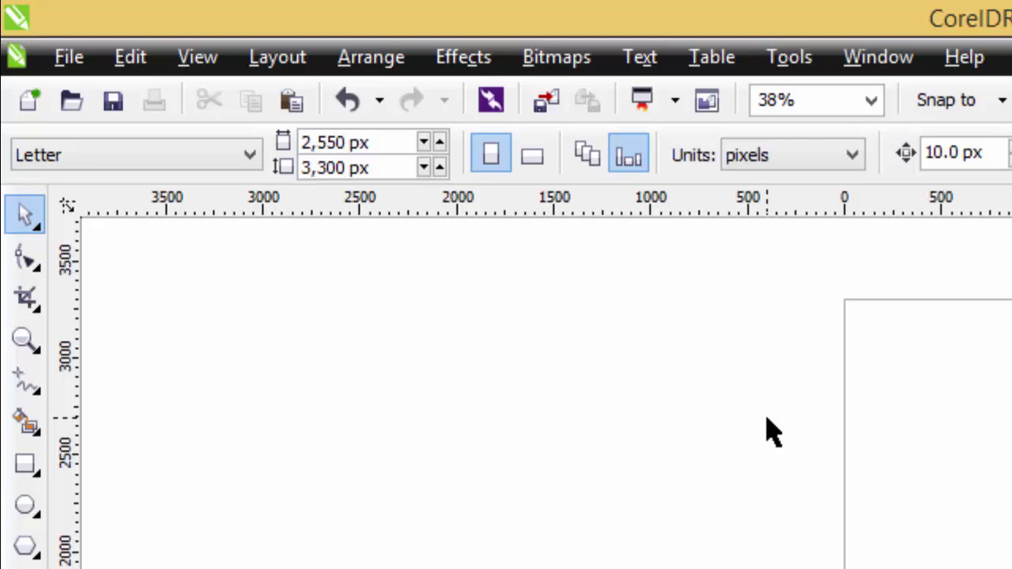
# - Set the page width to 1280 px
pyautogui.click(371, 142)
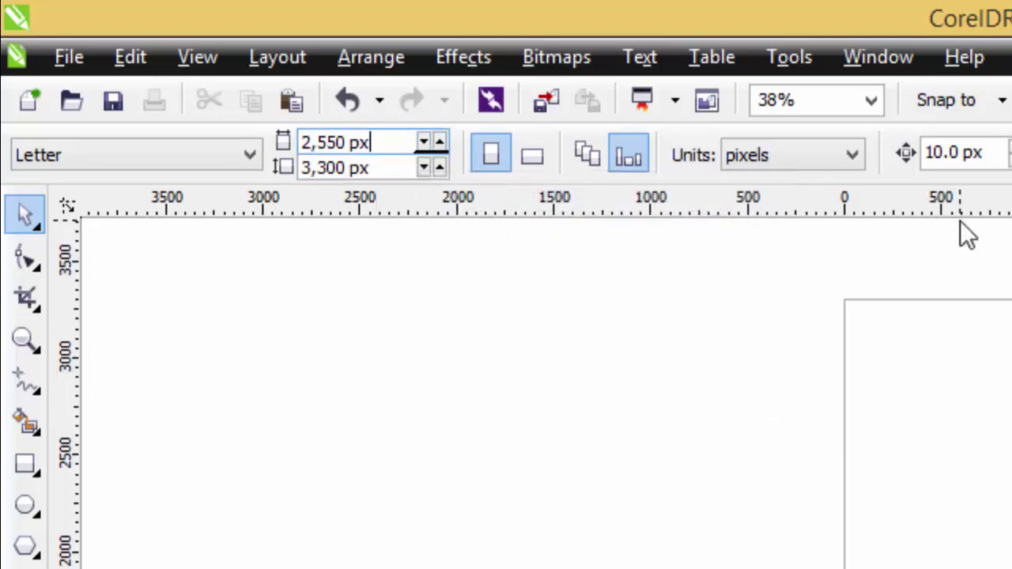
pyautogui.press('BackSpace')
pyautogui.press('BackSpace')
pyautogui.press('BackSpace')
pyautogui.press('BackSpace')
pyautogui.press('BackSpace')
pyautogui.press('BackSpace')
pyautogui.press('BackSpace')
pyautogui.press('BackSpace')
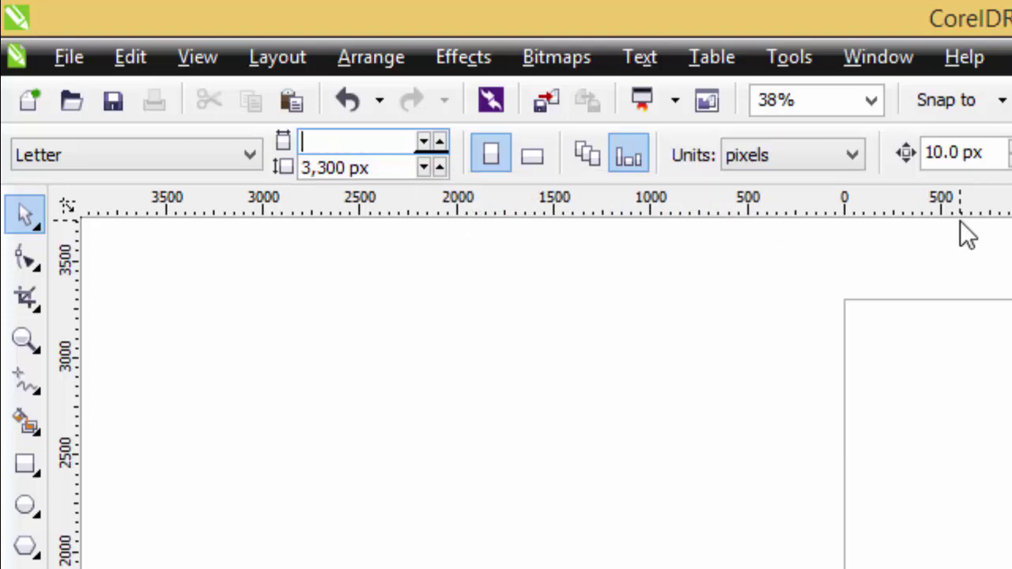
pyautogui.write('1280')
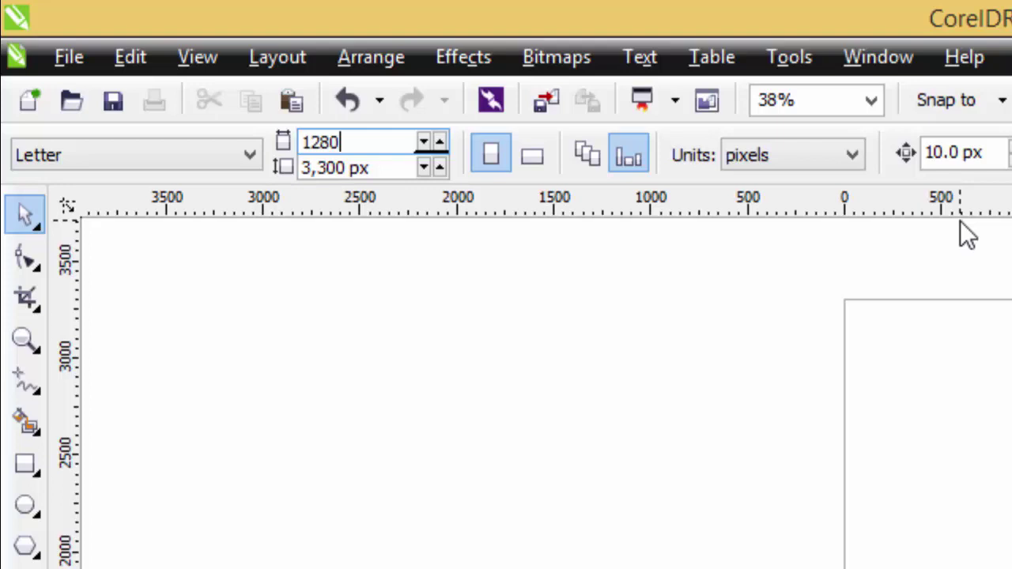
# - Set the page height to 720 px
pyautogui.click(381, 167)
pyautogui.press('BackSpace')
pyautogui.press('BackSpace')
pyautogui.press('BackSpace')
pyautogui.press('BackSpace')
pyautogui.press('BackSpace')
pyautogui.press('BackSpace')
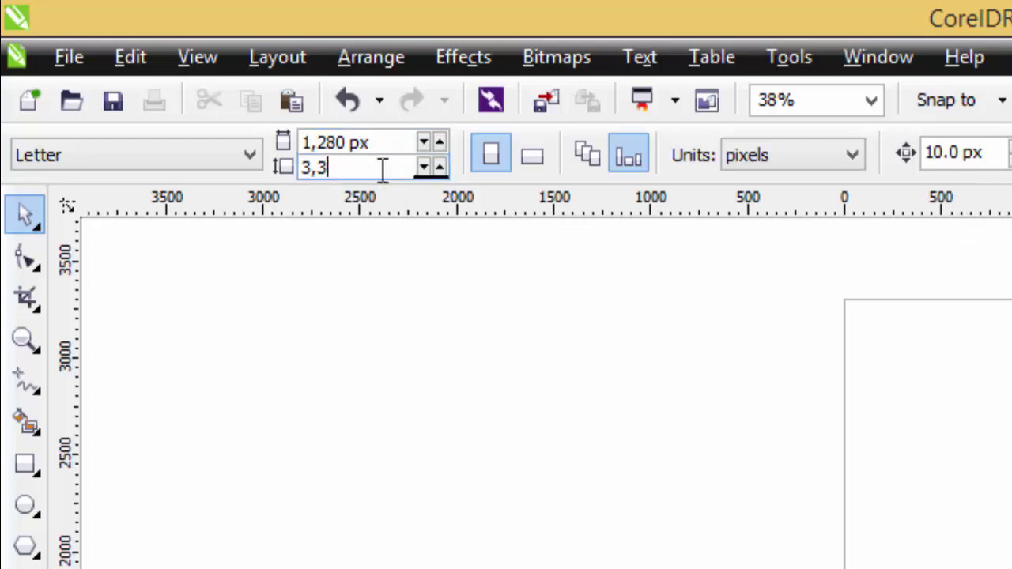
pyautogui.press('BackSpace')
pyautogui.press('BackSpace')
pyautogui.press('BackSpace')
pyautogui.write('720')
pyautogui.press('Return')
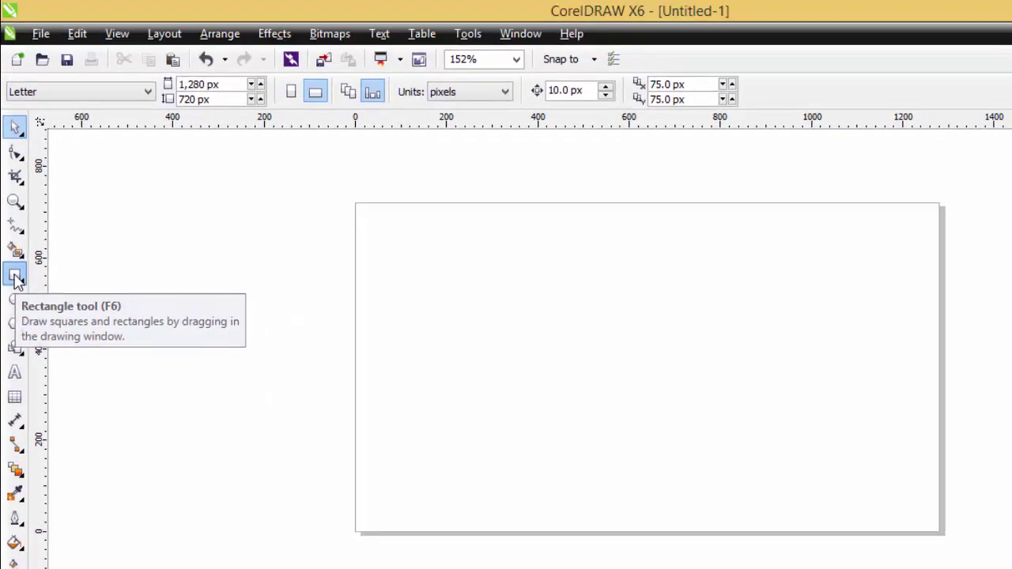
# - Create a rectangle that matches the page size and delete it again
pyautogui.doubleClick(16, 277)
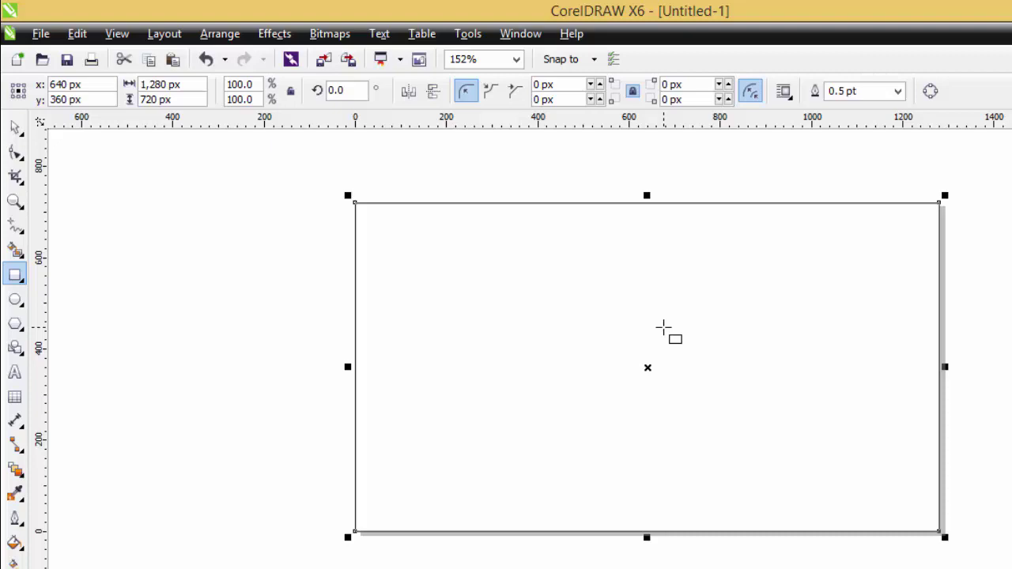
pyautogui.click(16, 129)
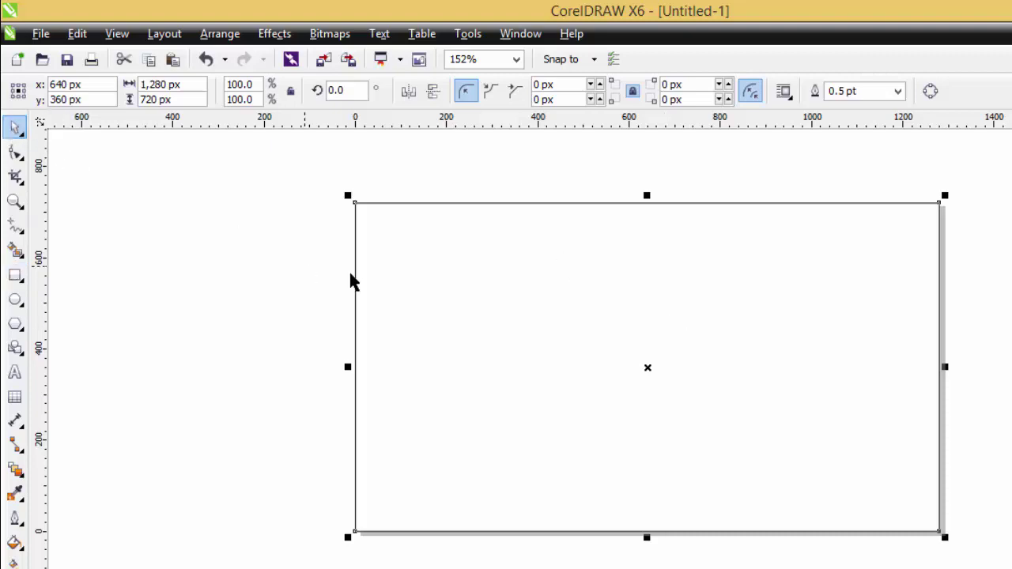
pyautogui.moveTo(443, 279); pyautogui.dragTo(468, 335)
pyautogui.press('Delete')
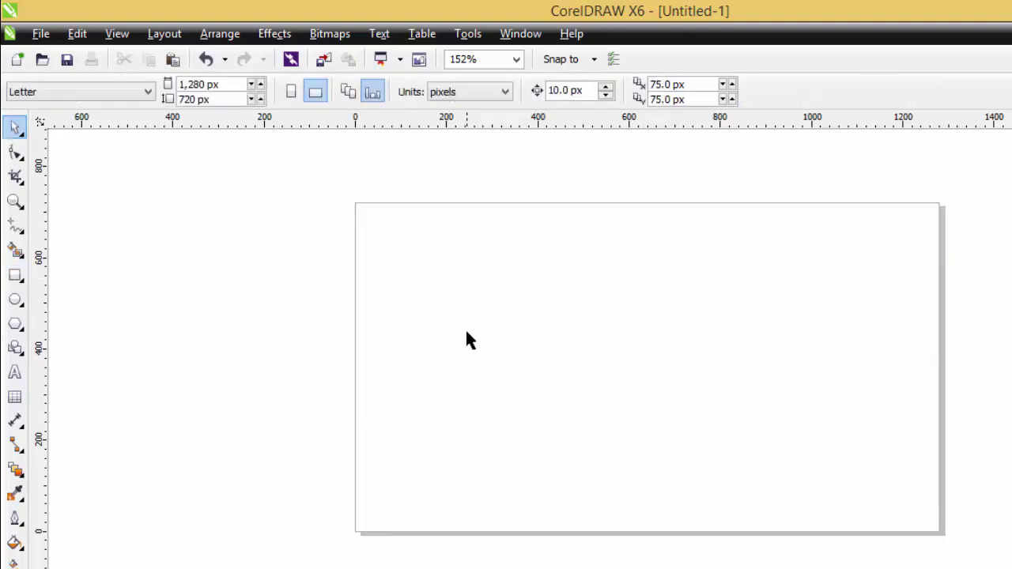
# - Draw a rectangle of about 832 by 460 px overlapping the left part of the page
pyautogui.click(15, 275)
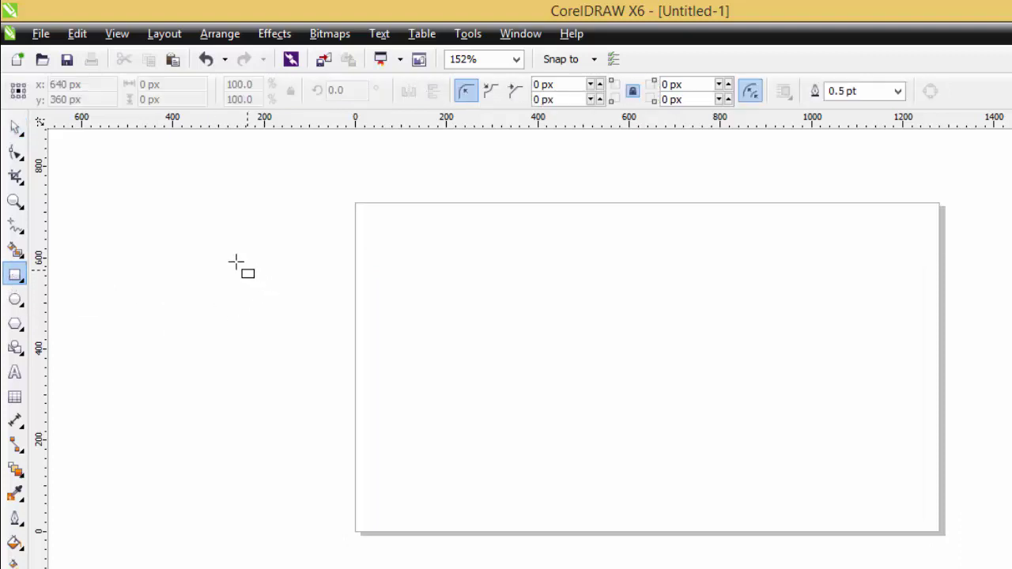
pyautogui.moveTo(227, 243); pyautogui.dragTo(512, 398)
pyautogui.moveTo(606, 453); pyautogui.dragTo(607, 453)
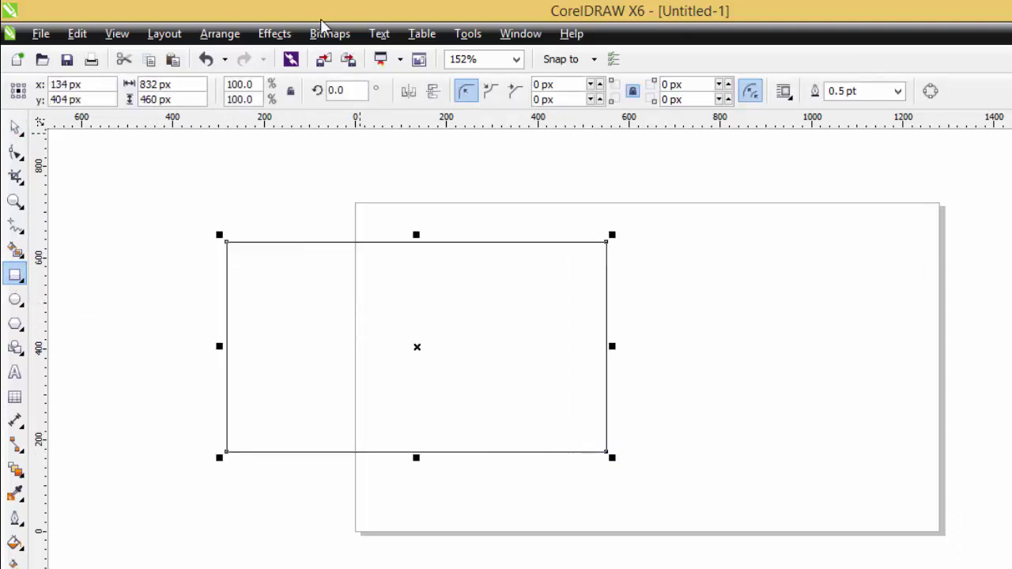
# - Set the rectangle's width to 1280 px
pyautogui.click(191, 87)
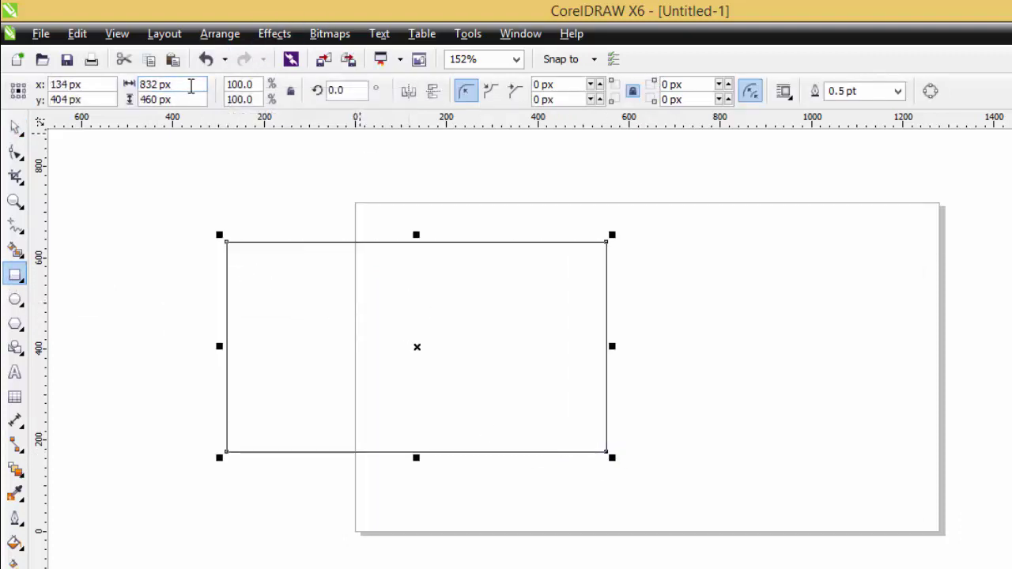
pyautogui.press('BackSpace')
pyautogui.press('BackSpace')
pyautogui.press('BackSpace')
pyautogui.press('BackSpace')
pyautogui.press('BackSpace')
pyautogui.press('BackSpace')
pyautogui.write('1280')
# - Set the rectangle's height to 720 px and center it on the page
pyautogui.click(202, 100)
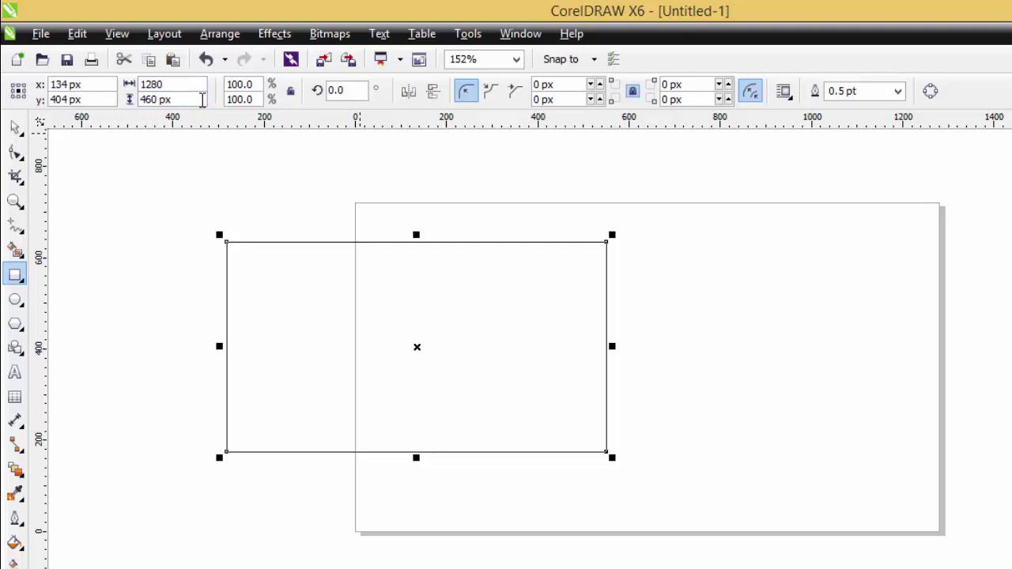
pyautogui.press('BackSpace')
pyautogui.press('BackSpace')
pyautogui.press('BackSpace')
pyautogui.press('BackSpace')
pyautogui.press('BackSpace')
pyautogui.press('BackSpace')
pyautogui.write('720')
pyautogui.press('Return')
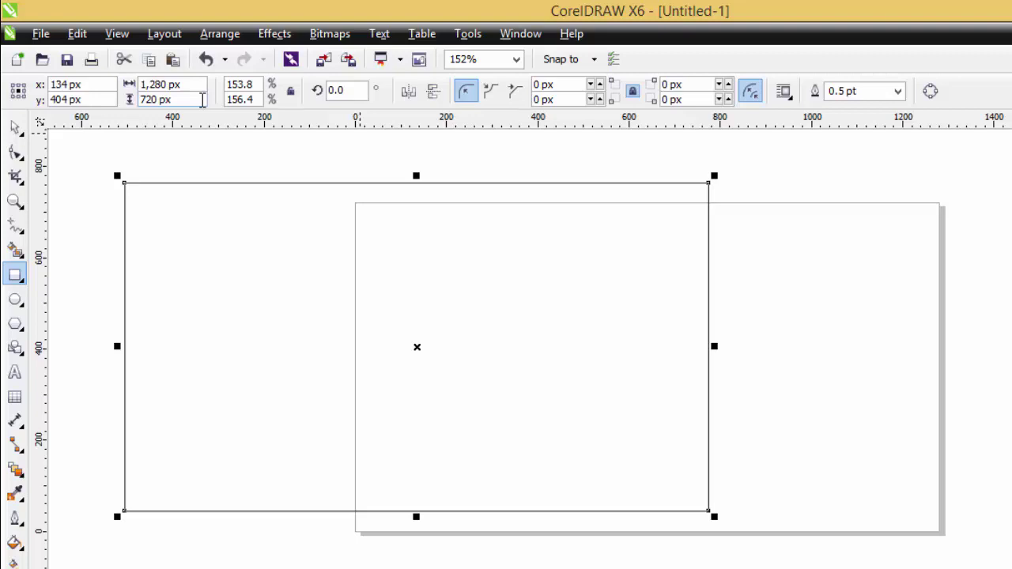
pyautogui.press('p')
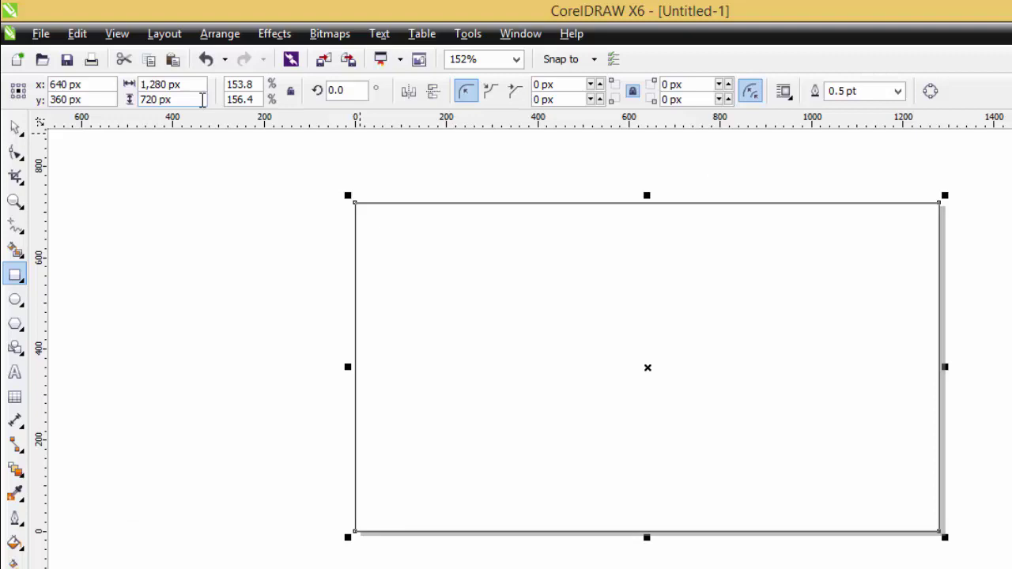
# - Import mystical-portrait-of-a-girl-1344632_1920.jpg and place it over the page at about 1,498 by 843 px
pyautogui.click(16, 129)
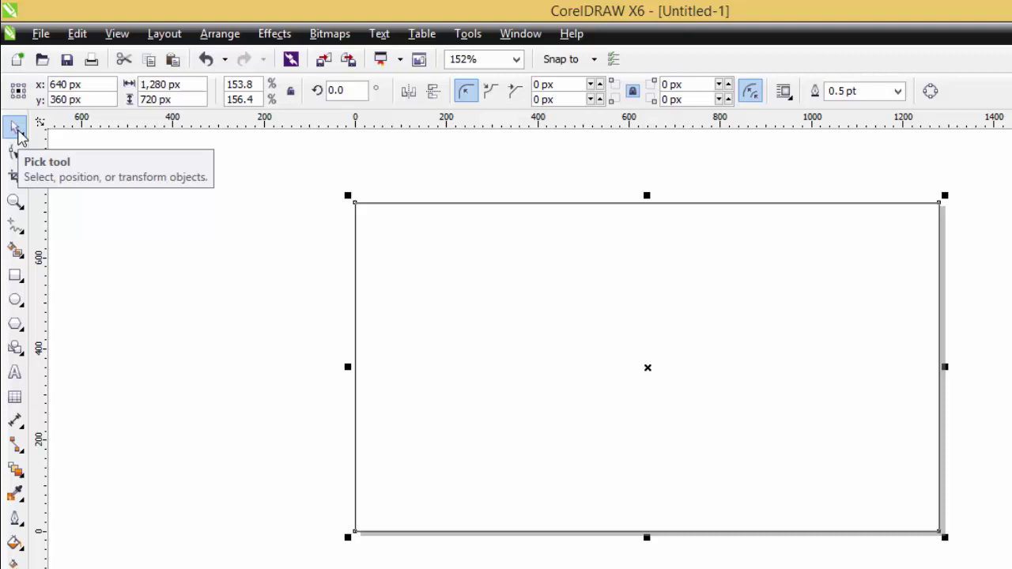
pyautogui.rightClick(168, 190)
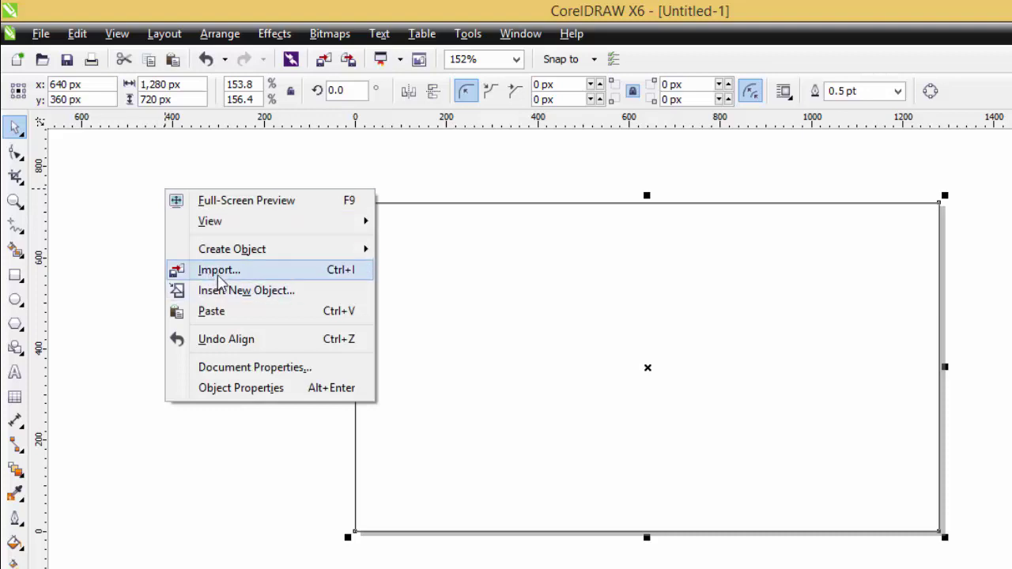
pyautogui.click(147, 247)
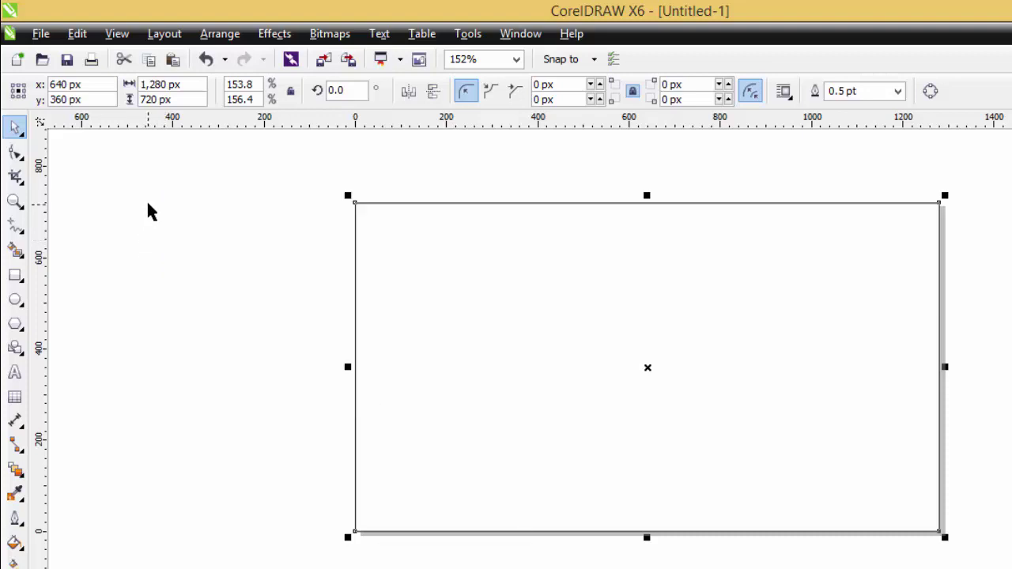
pyautogui.rightClick(148, 203)
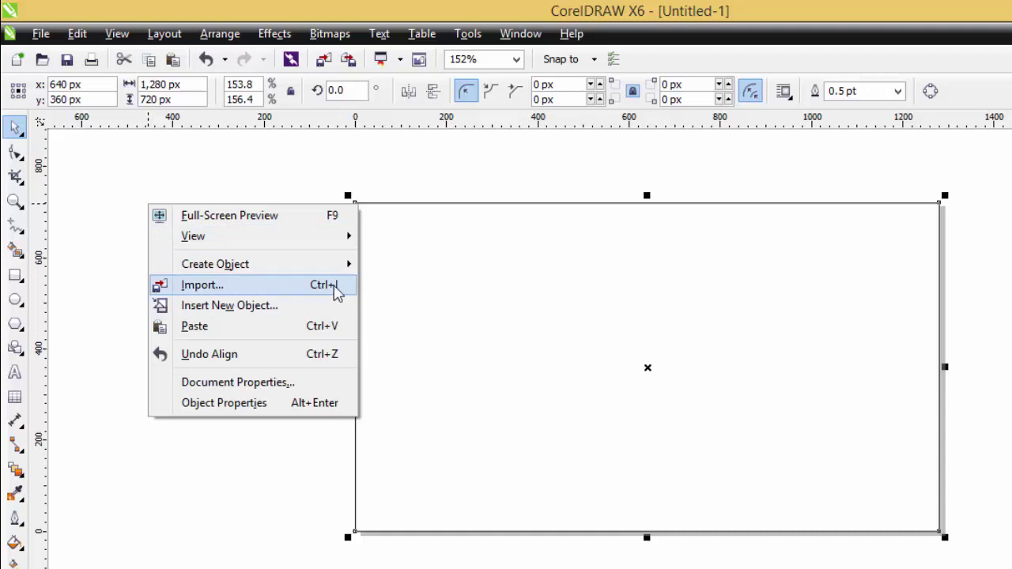
pyautogui.click(235, 293)
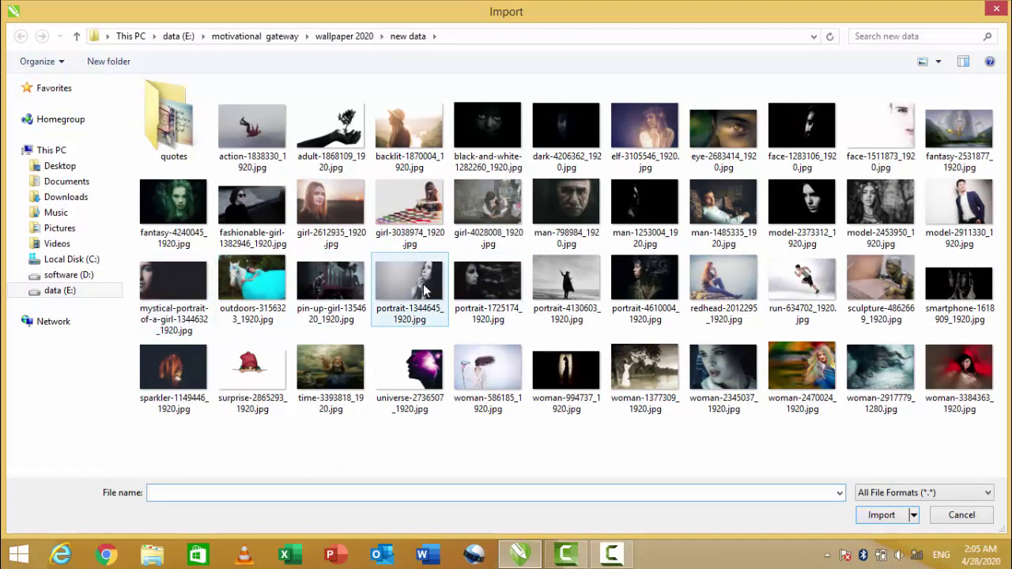
pyautogui.click(174, 285)
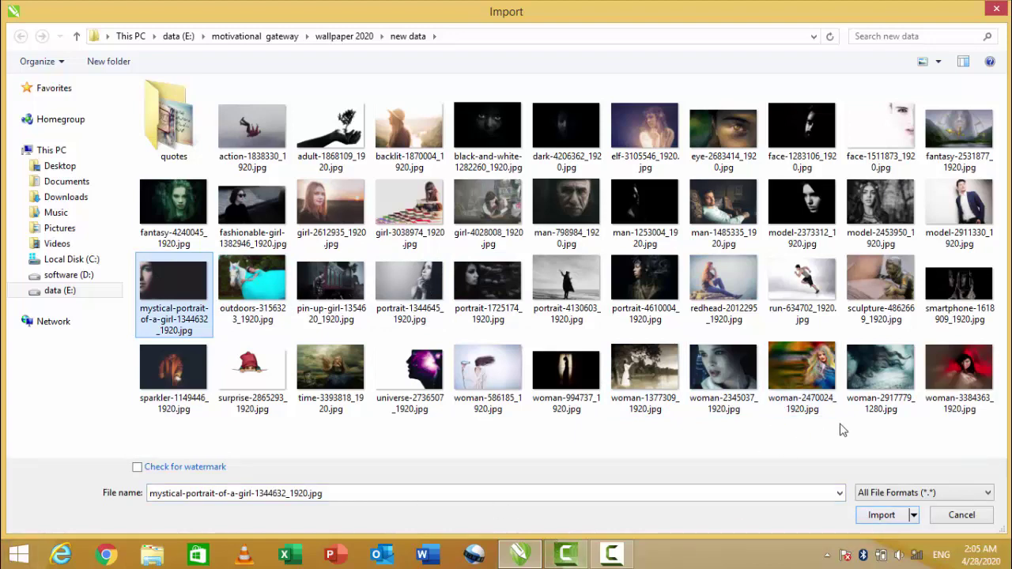
pyautogui.click(877, 518)
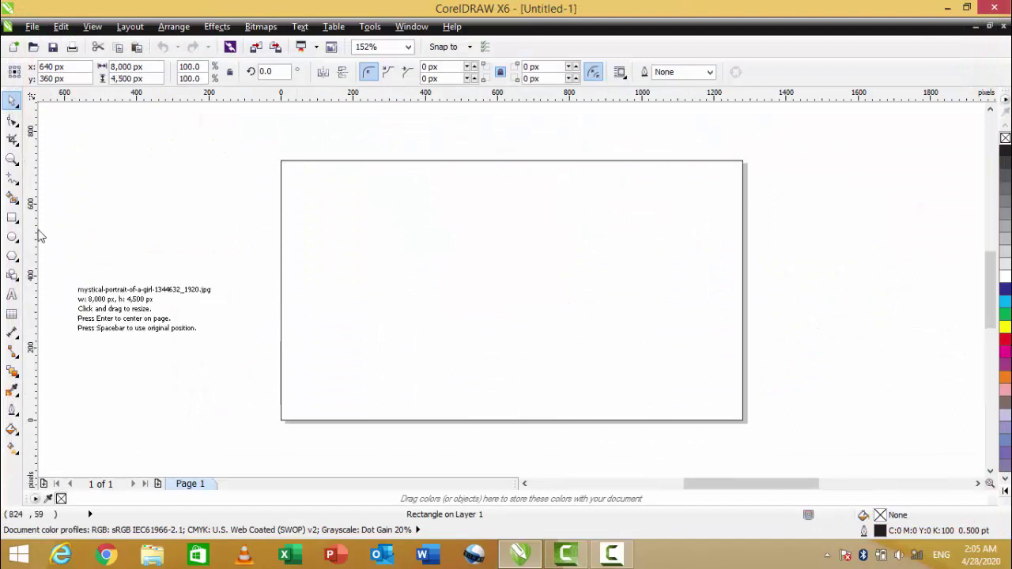
pyautogui.moveTo(225, 115); pyautogui.dragTo(764, 447)
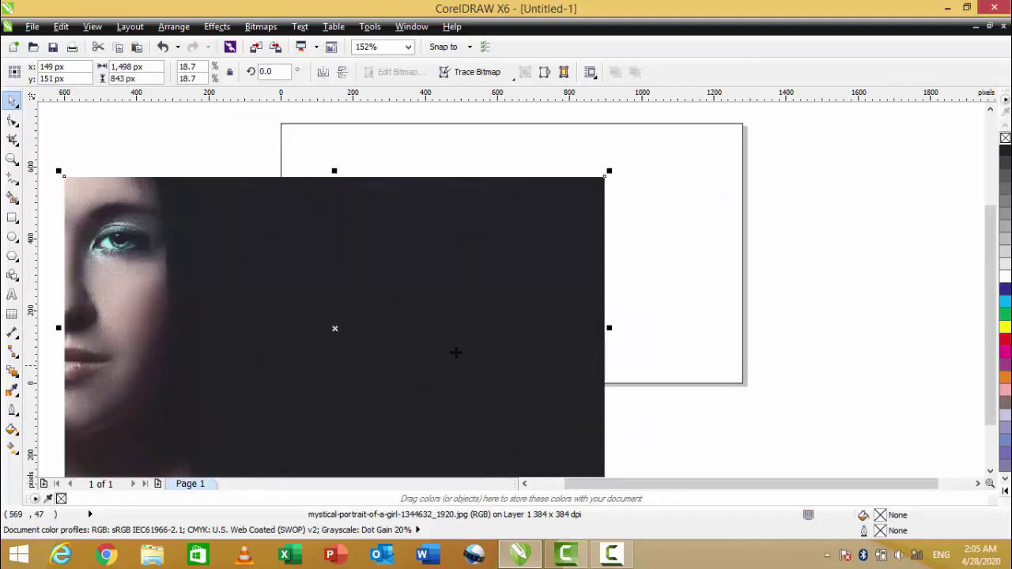
# - Move the portrait image so it overlaps the page's left side, centered at about x 369 px, y 256 px
pyautogui.moveTo(454, 351); pyautogui.dragTo(541, 332)
pyautogui.moveTo(376, 309); pyautogui.dragTo(398, 305)
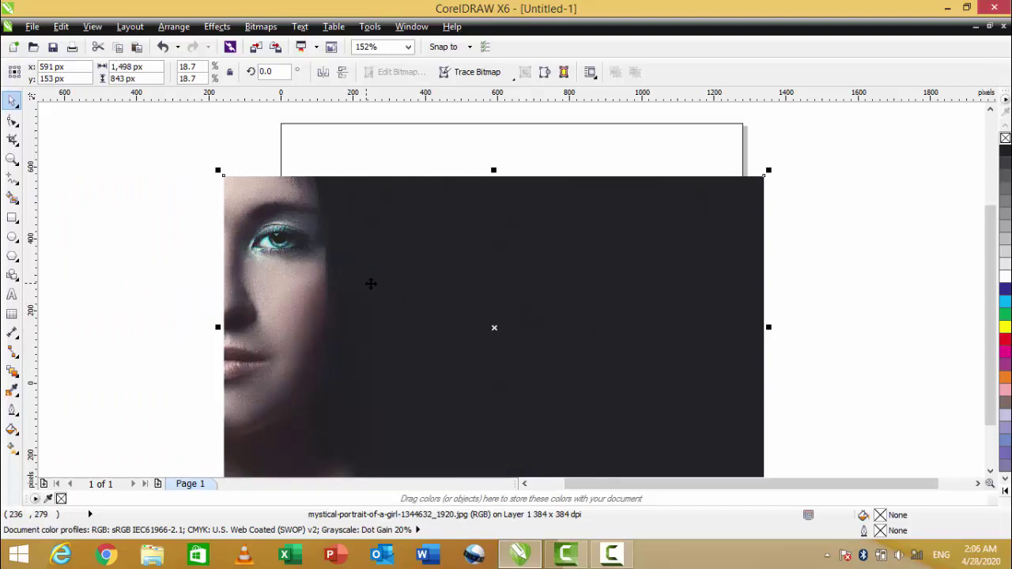
pyautogui.moveTo(370, 282); pyautogui.dragTo(314, 319)
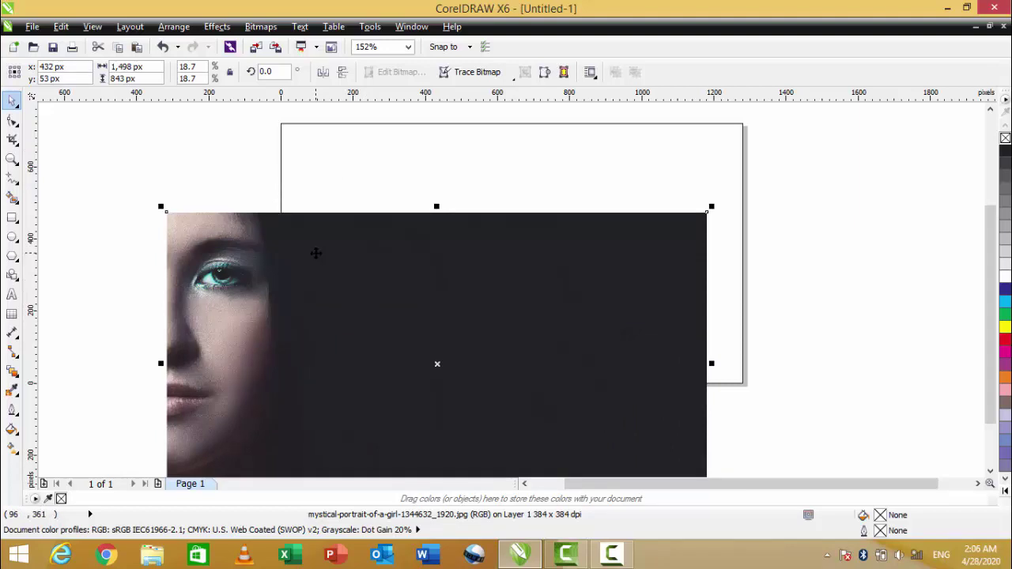
pyautogui.moveTo(311, 251); pyautogui.dragTo(289, 180)
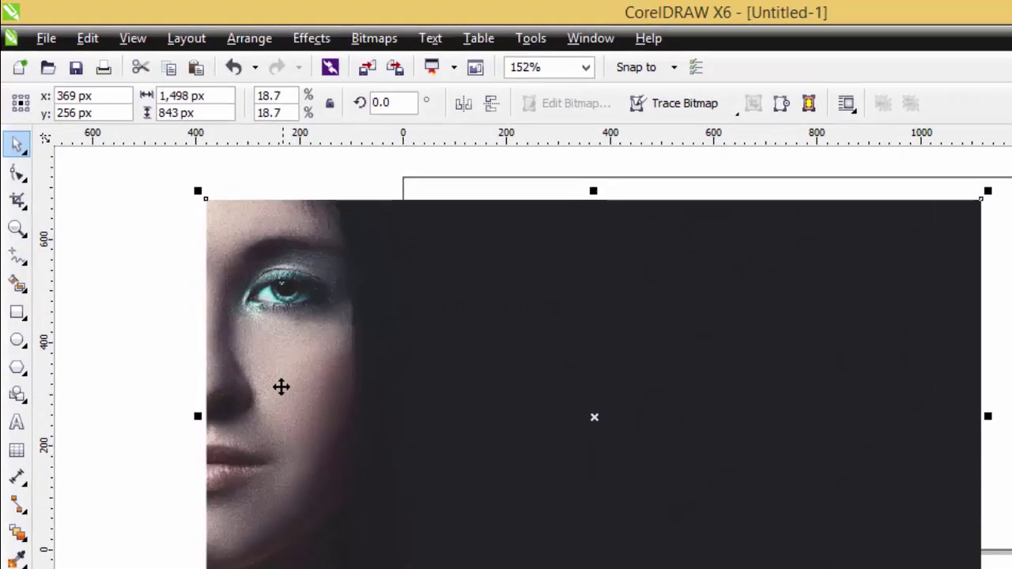
# - Try mirroring the portrait image horizontally and flip it back to its original orientation
pyautogui.click(475, 106)
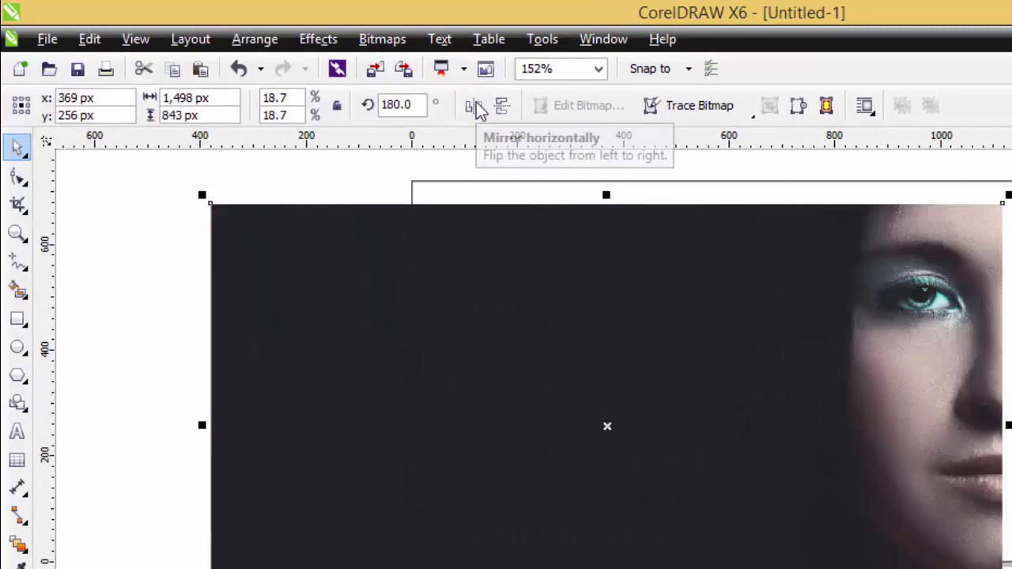
pyautogui.click(474, 106)
pyautogui.click(474, 106)
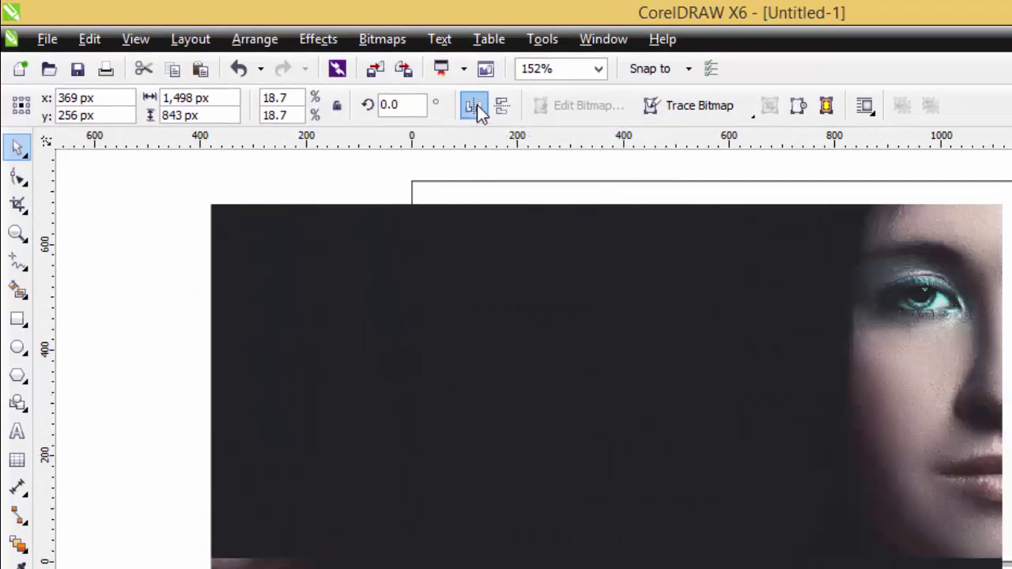
pyautogui.click(477, 104)
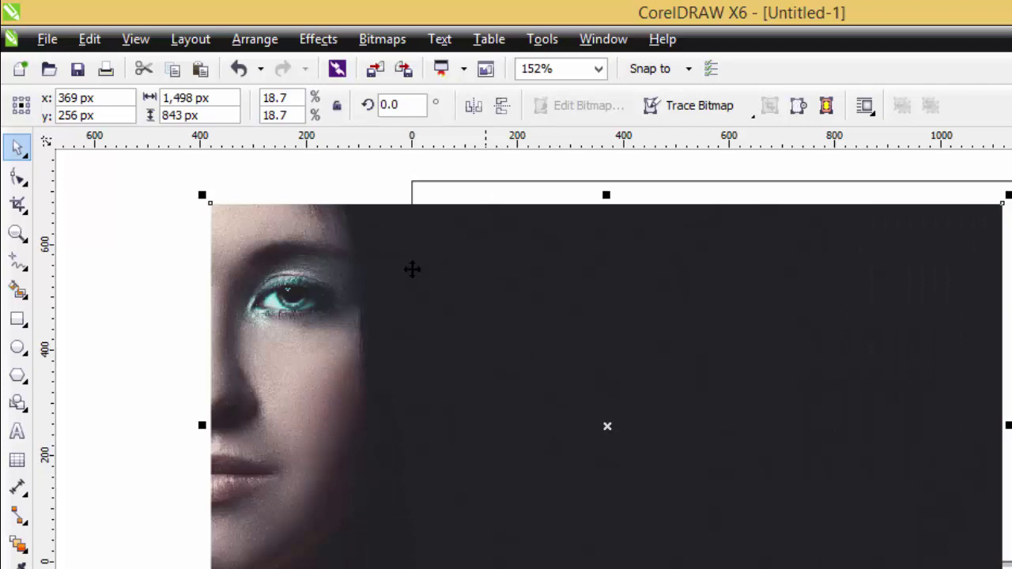
# - PowerClip the portrait image inside the 1,280 by 720 px rectangle frame
pyautogui.click(380, 296)
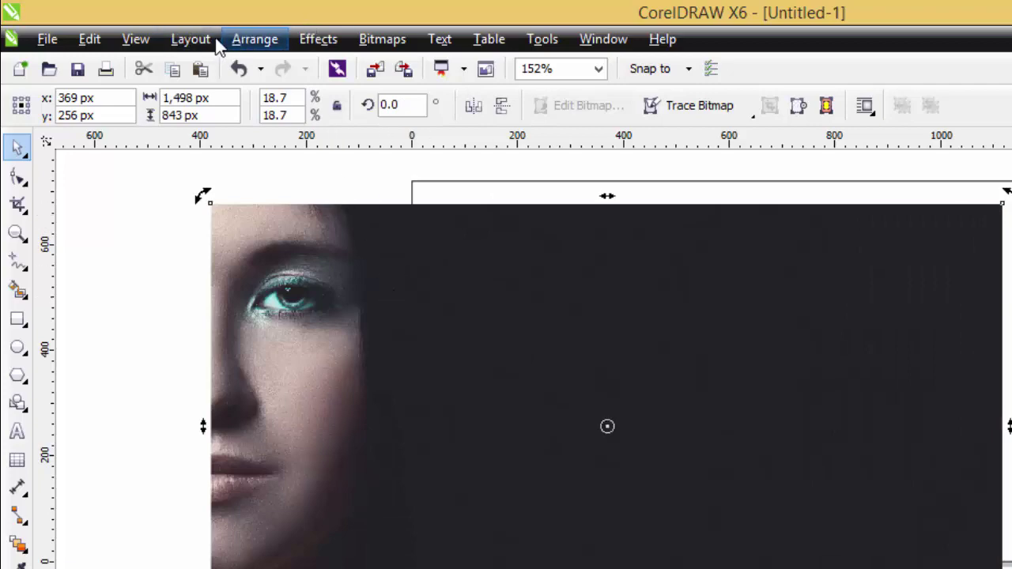
pyautogui.click(318, 39)
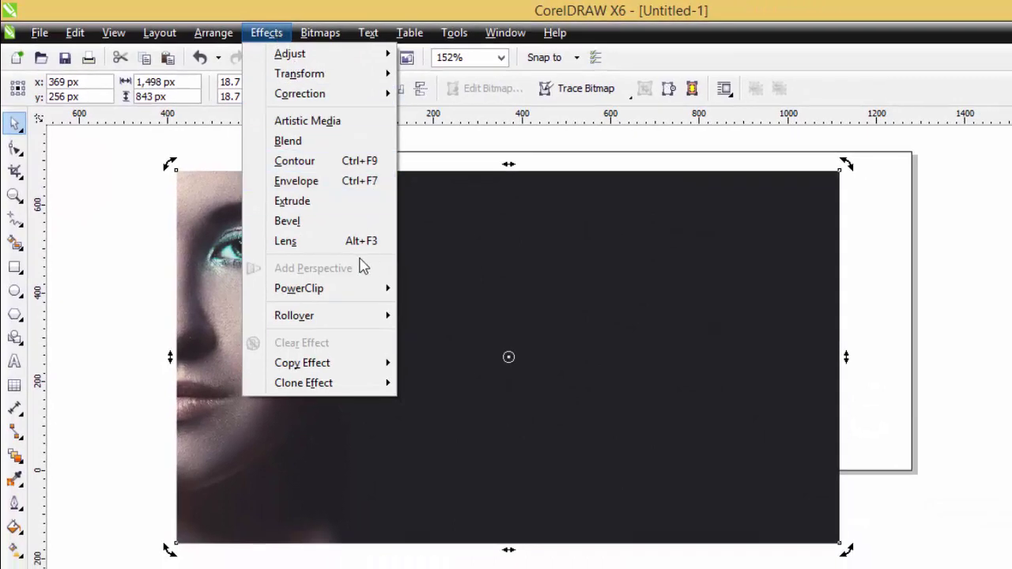
pyautogui.moveTo(379, 299)
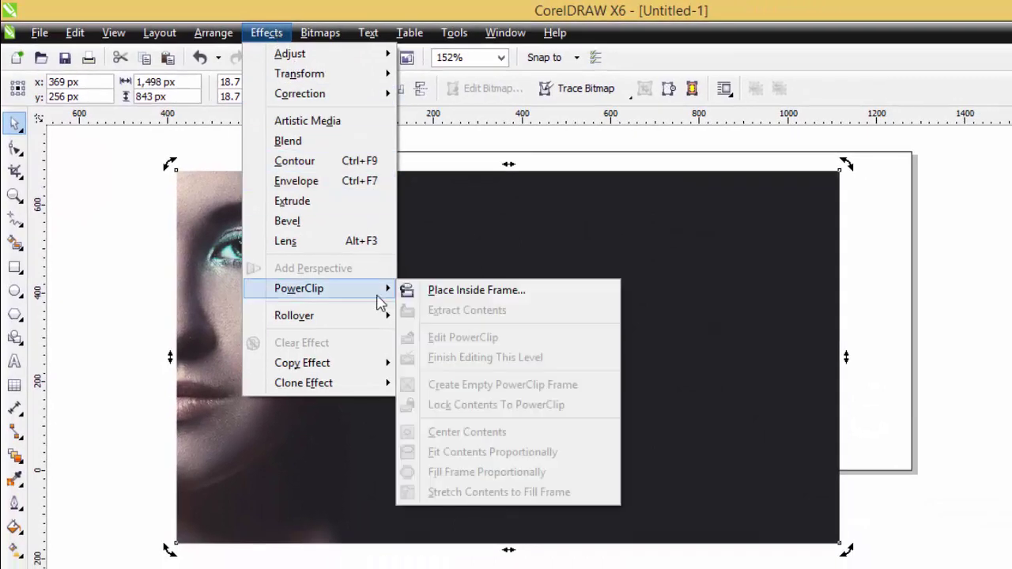
pyautogui.click(452, 293)
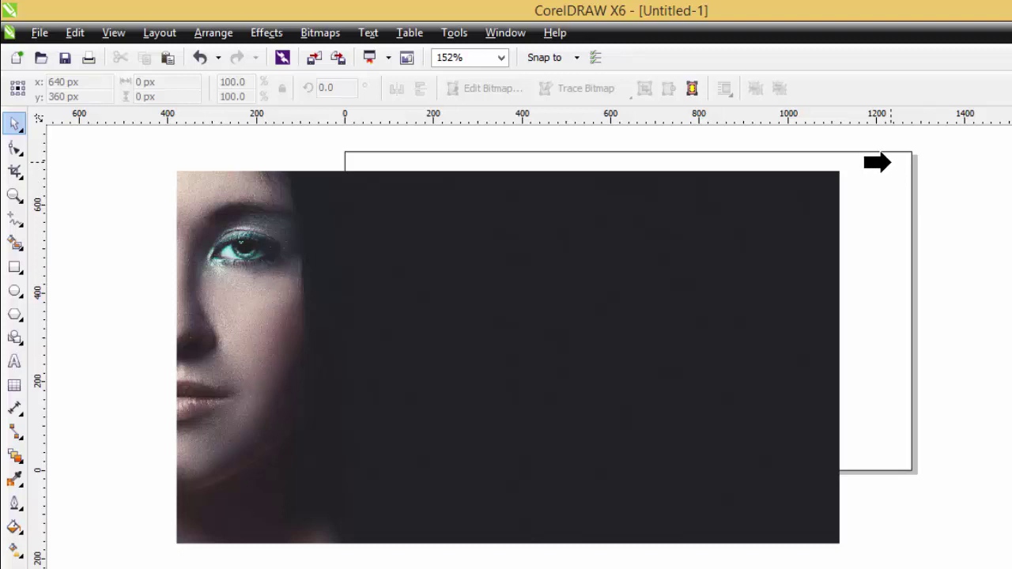
pyautogui.click(892, 158)
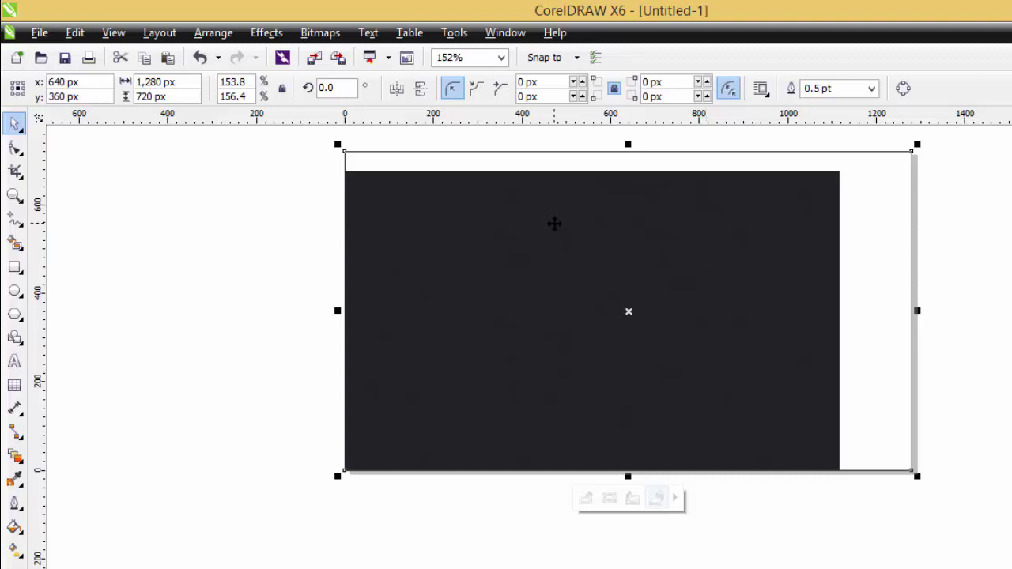
# - Edit the PowerClip contents, moving the portrait over the frame and enlarging it to about 1,594 by 897 px to fill it, and finish editing
pyautogui.rightClick(524, 197)
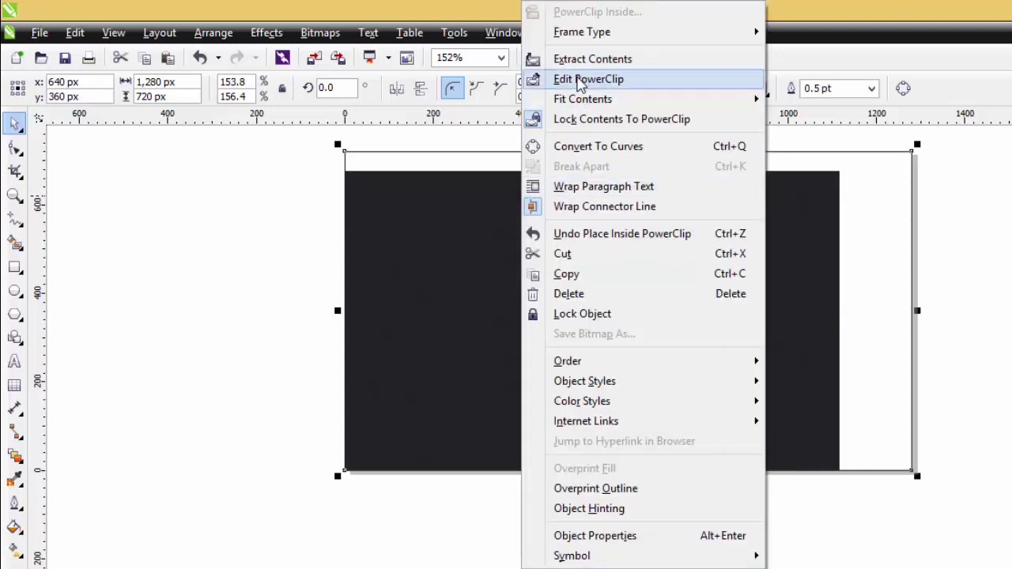
pyautogui.click(588, 79)
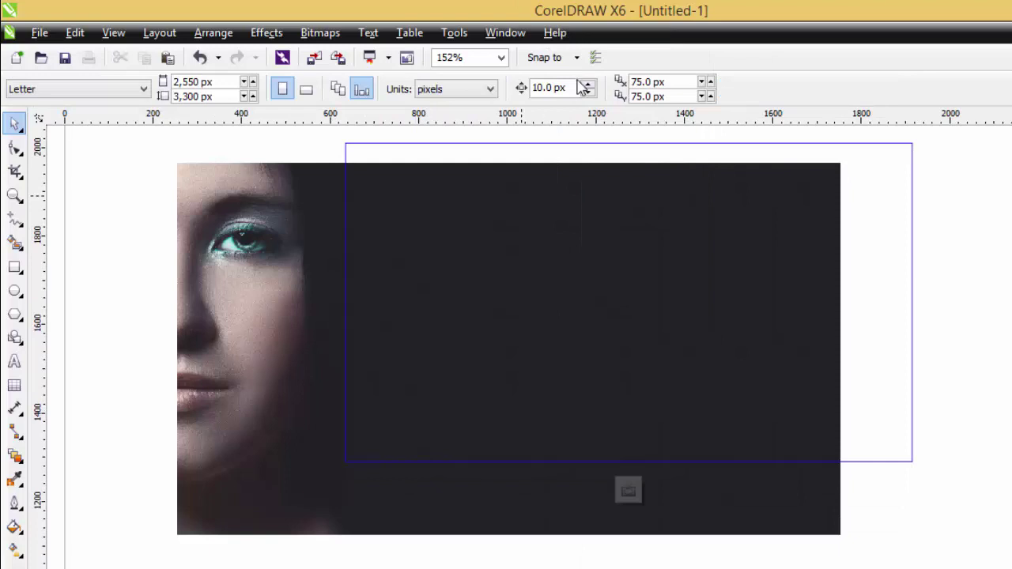
pyautogui.moveTo(567, 303); pyautogui.dragTo(728, 277)
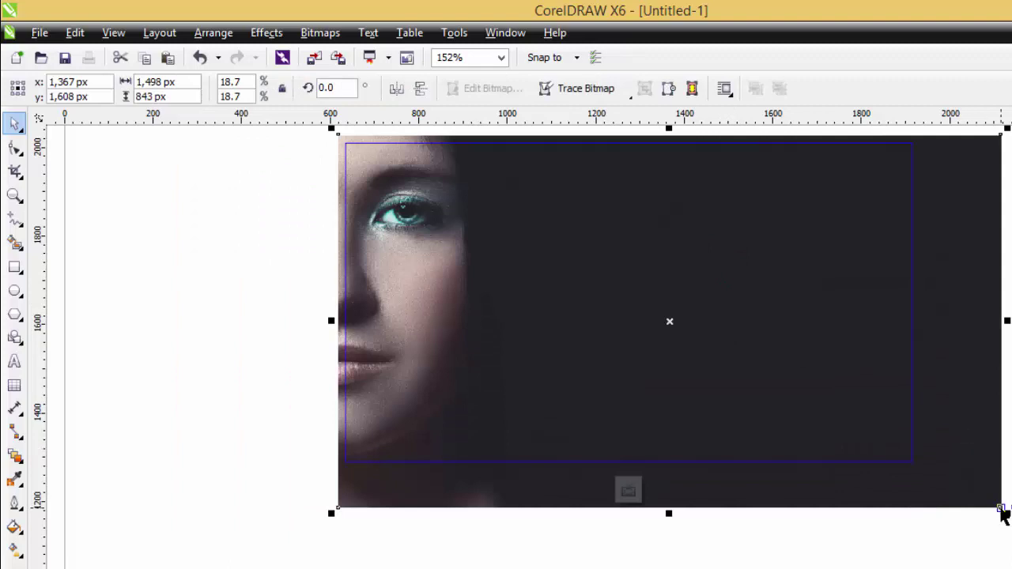
pyautogui.moveTo(1002, 513); pyautogui.dragTo(1011, 559)
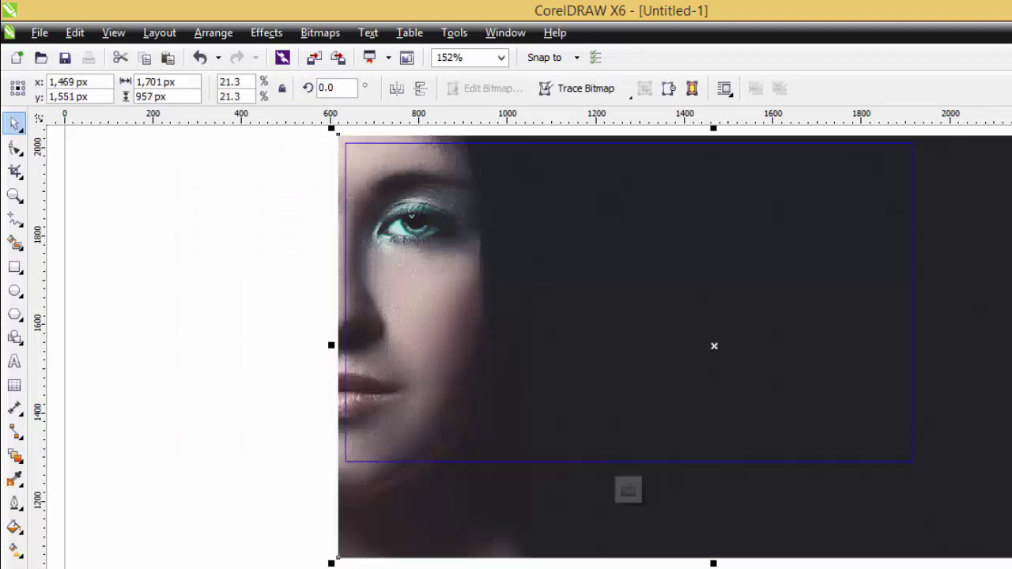
pyautogui.moveTo(1011, 559)
pyautogui.mouseDown()
pyautogui.moveTo(994, 479)
pyautogui.moveTo(980, 478)
pyautogui.moveTo(1011, 480)
pyautogui.mouseUp()
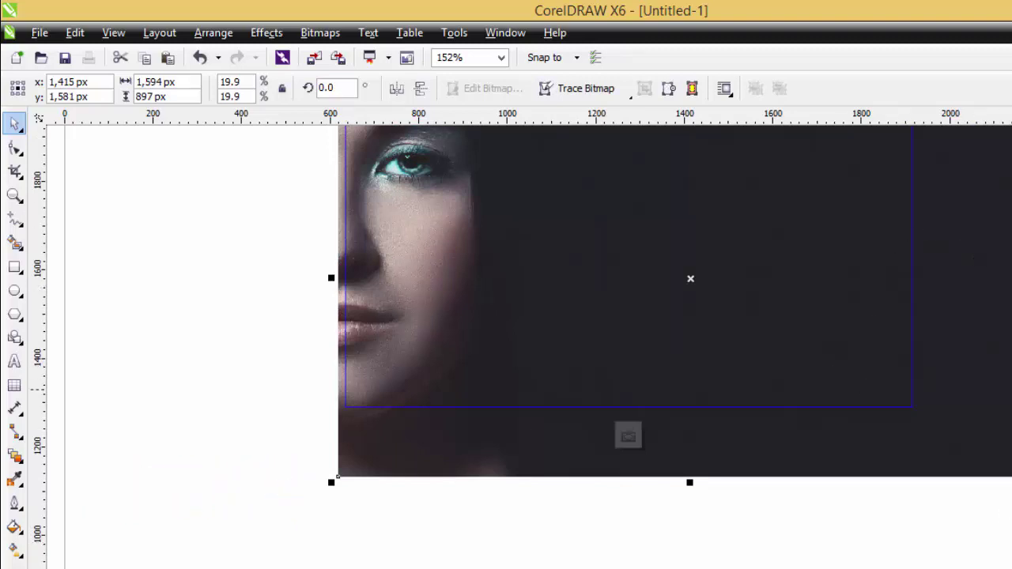
pyautogui.scroll(1, 522, 340)
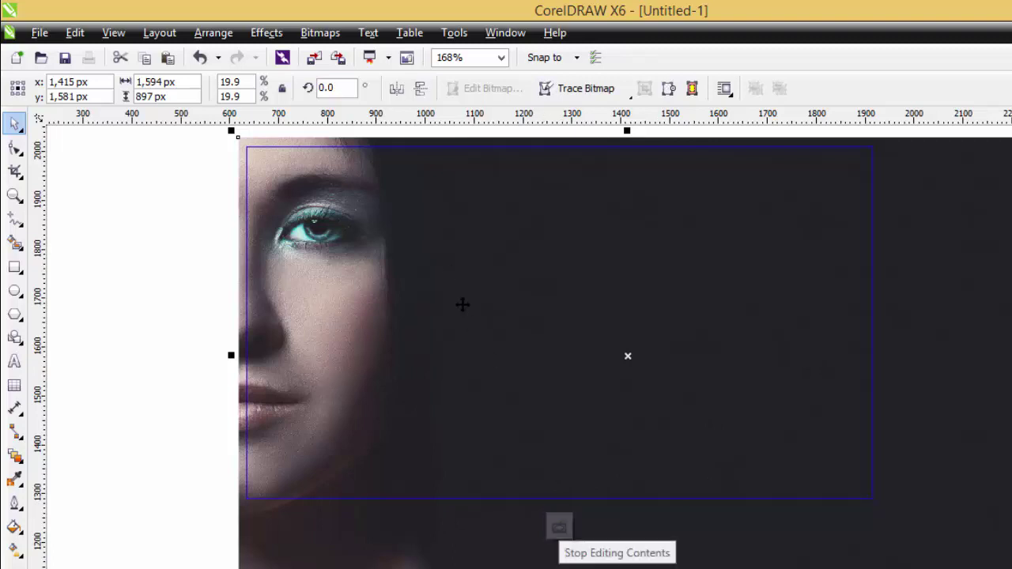
pyautogui.rightClick(448, 274)
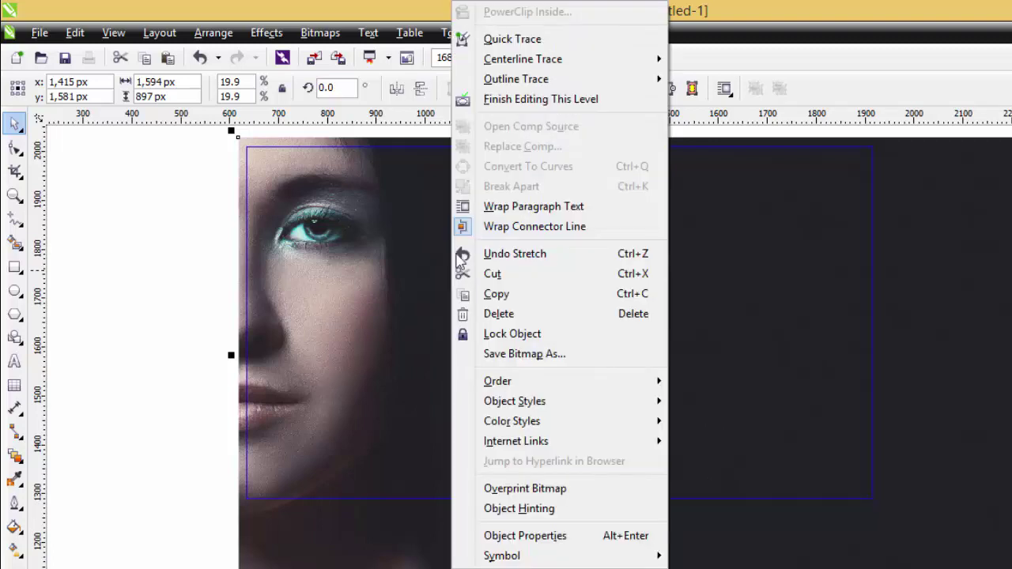
pyautogui.click(544, 100)
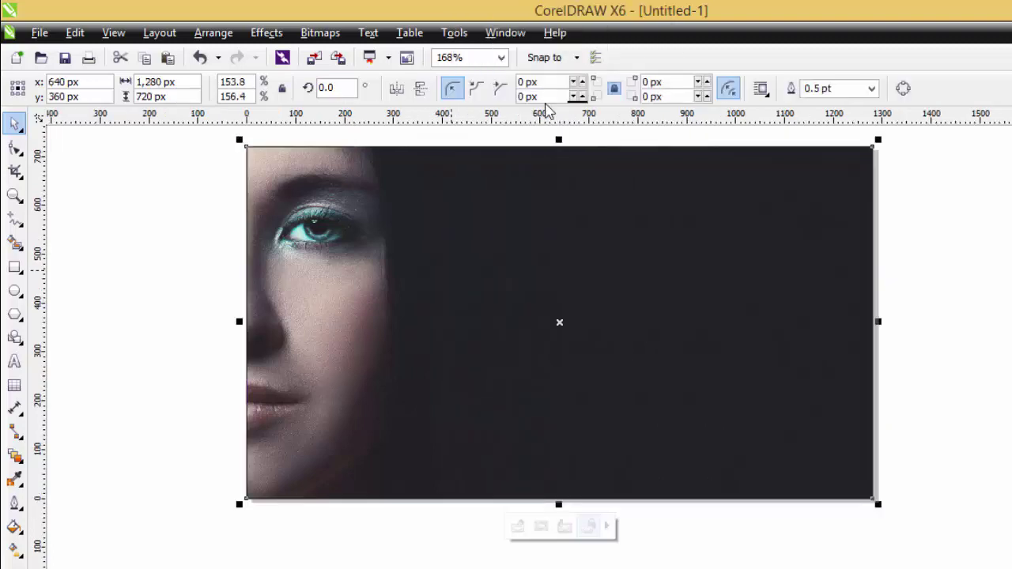
pyautogui.click(965, 288)
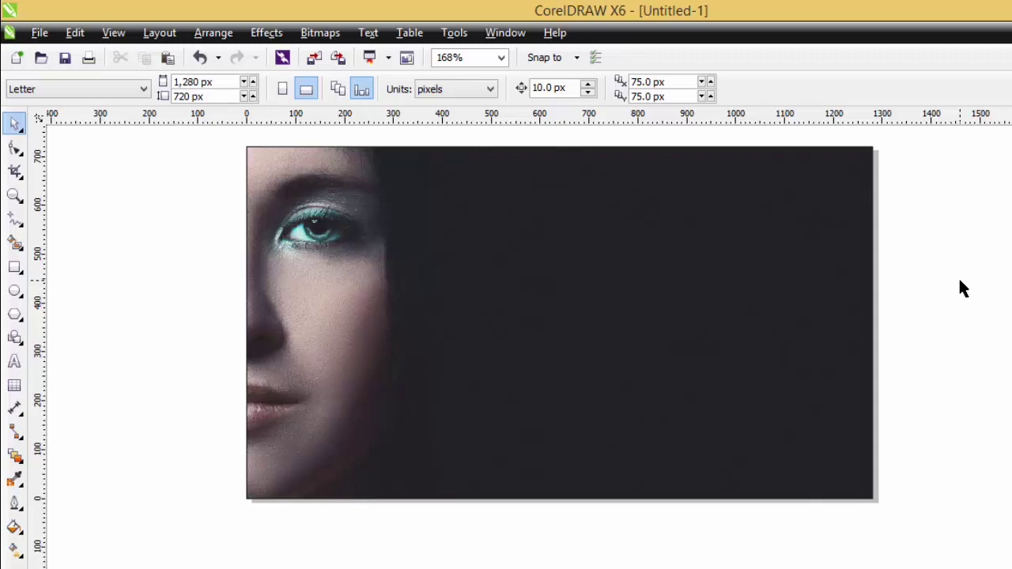
# - Import woman-994737_1920.jpg and place it over the page at about 1,184 by 661 px
pyautogui.rightClick(119, 199)
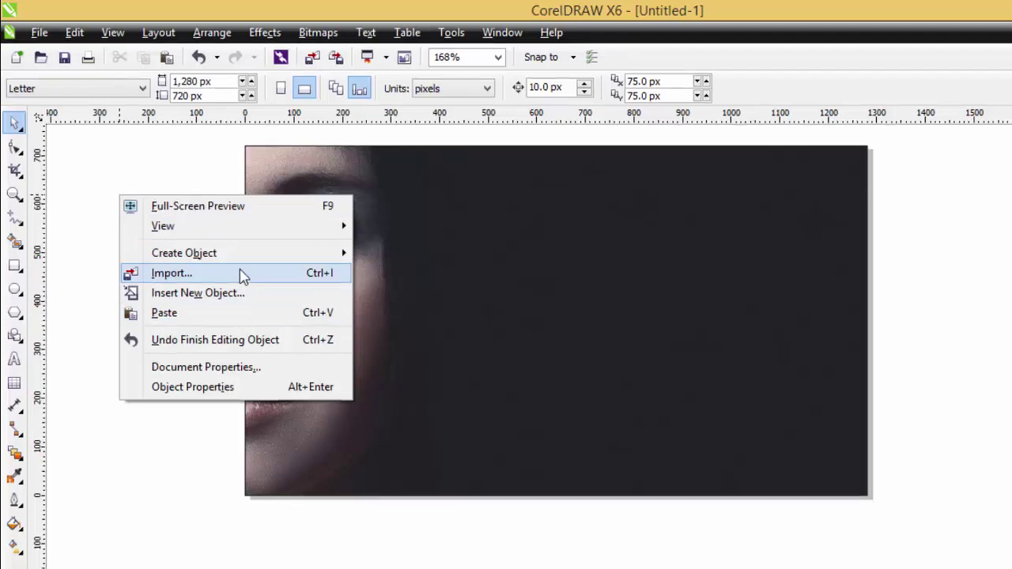
pyautogui.click(242, 276)
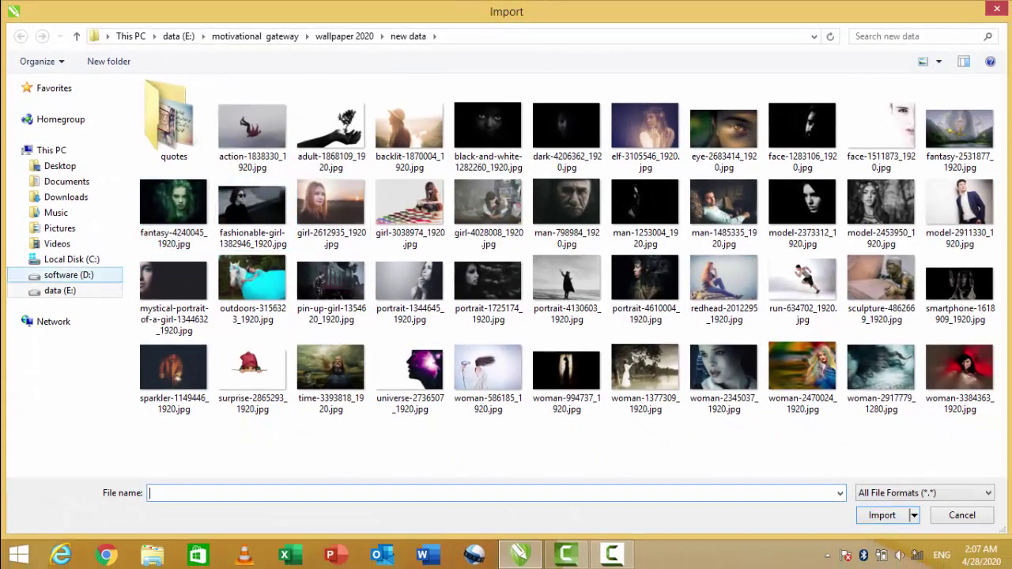
pyautogui.click(576, 366)
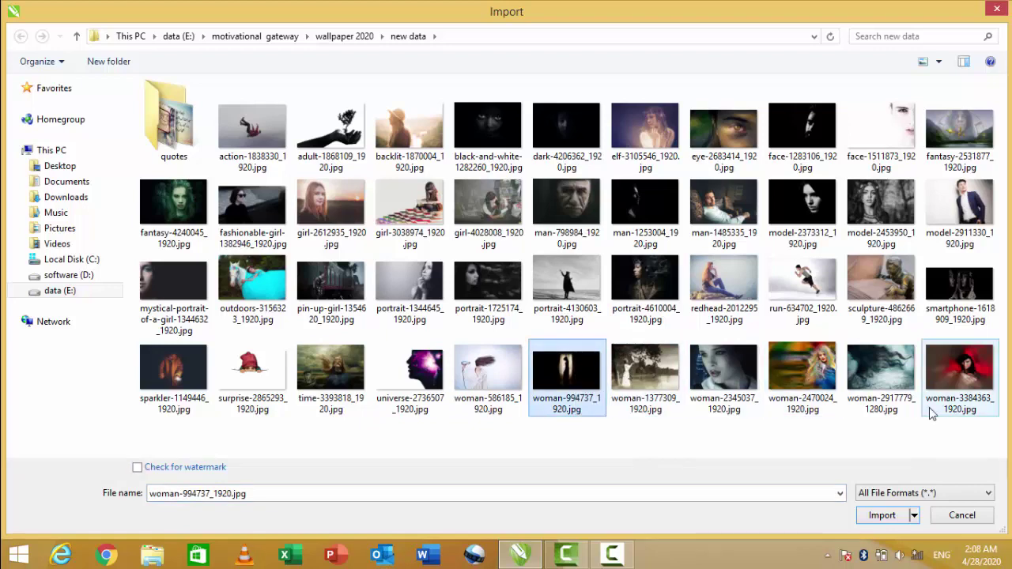
pyautogui.click(888, 518)
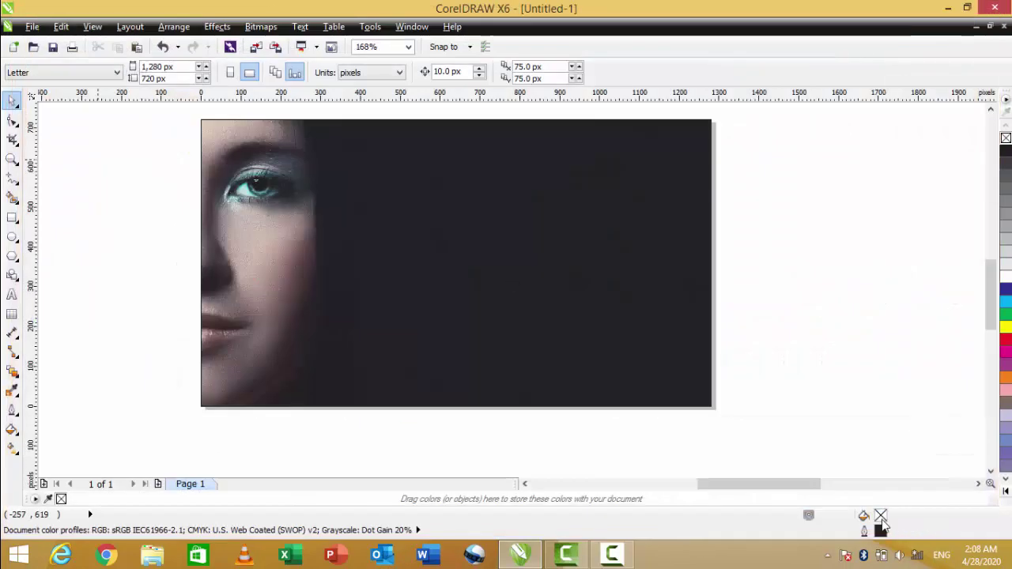
pyautogui.moveTo(238, 120); pyautogui.dragTo(709, 432)
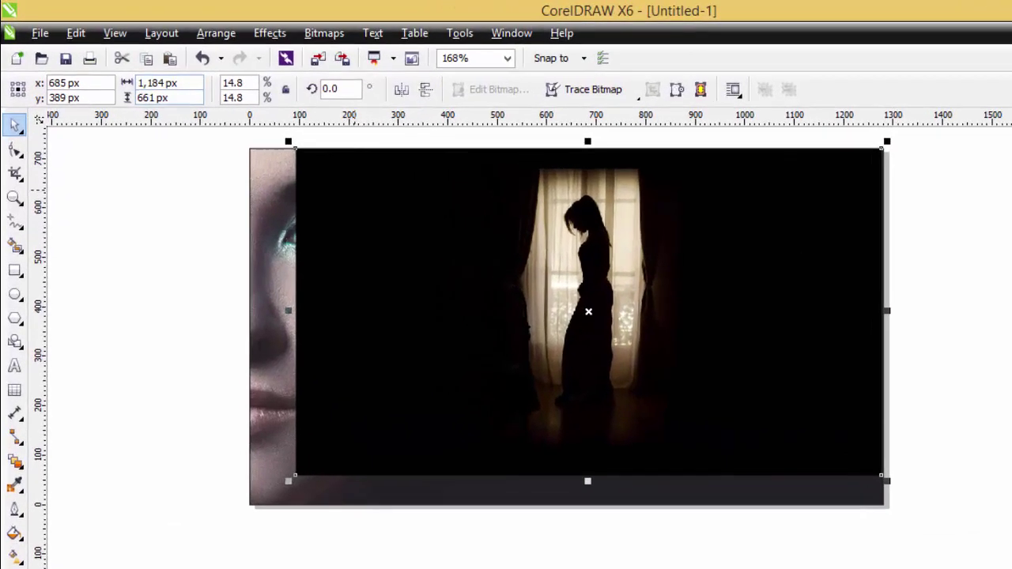
# - Move the imported woman silhouette image toward the page's lower right, centered at about x 1,026 px, y 295 px
pyautogui.moveTo(588, 311); pyautogui.dragTo(681, 344)
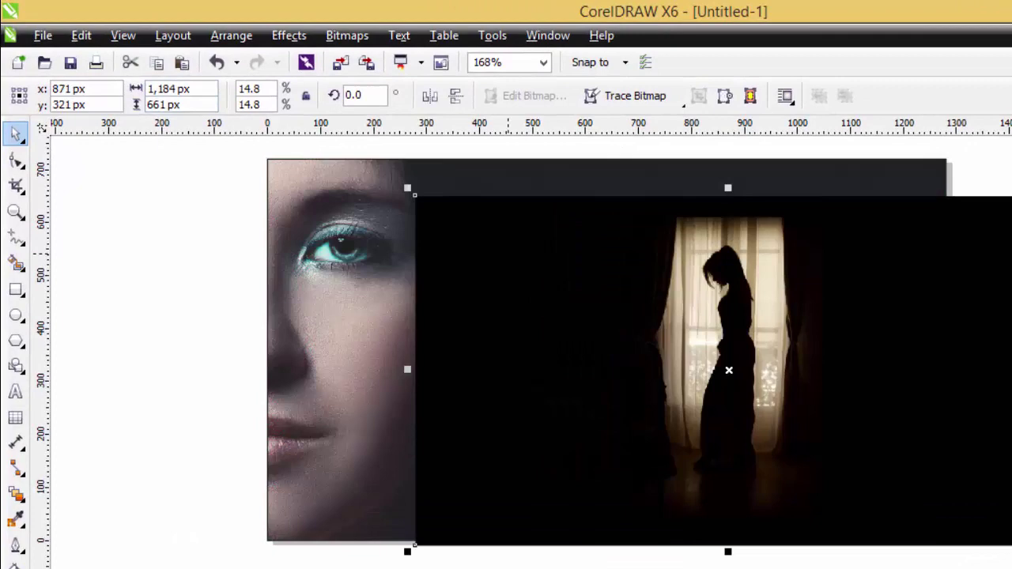
pyautogui.moveTo(729, 370); pyautogui.dragTo(811, 385)
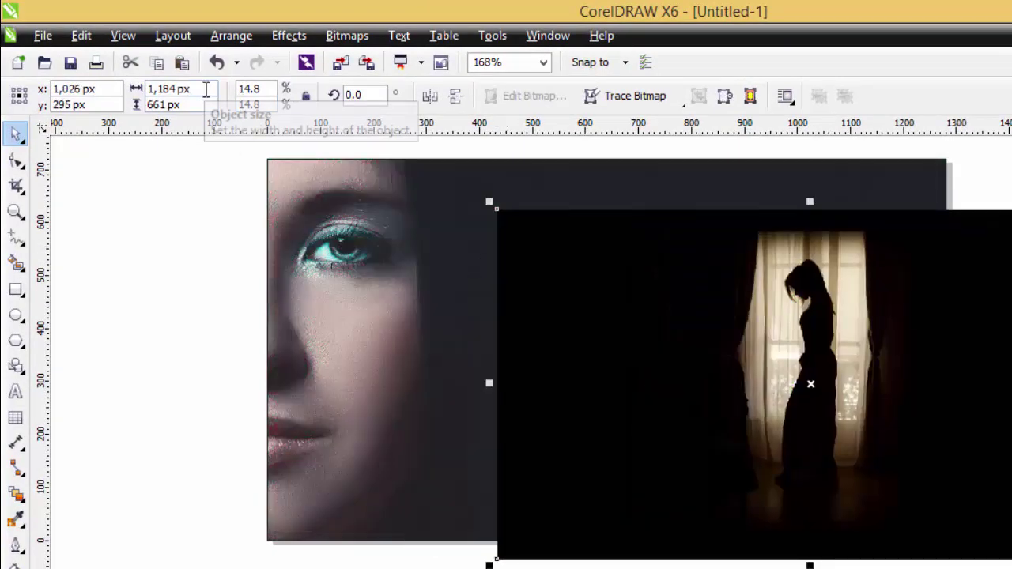
pyautogui.click(810, 384)
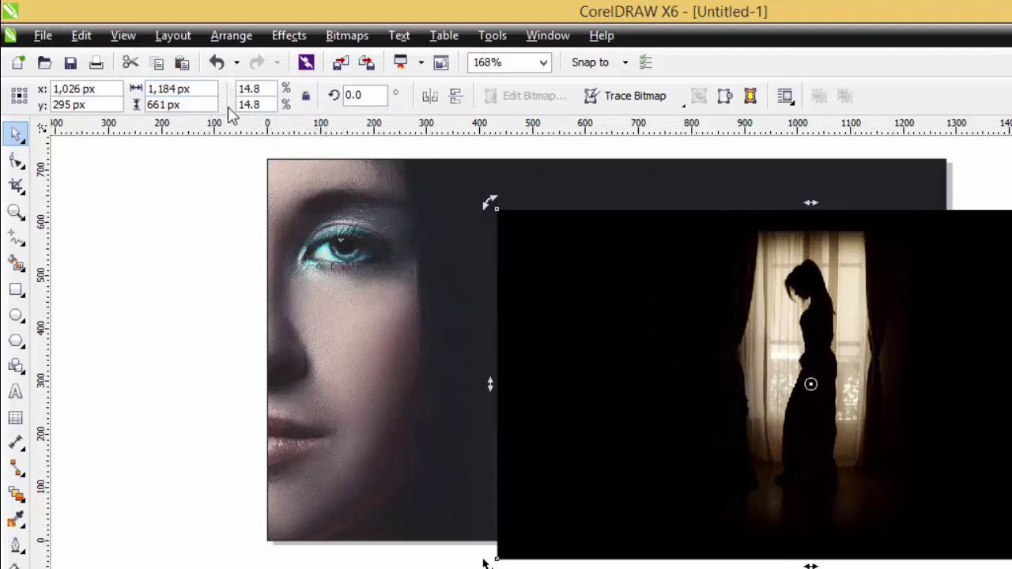
# - Set the woman silhouette image to 1280 px wide and 720 px high and center it on the page
pyautogui.click(198, 89)
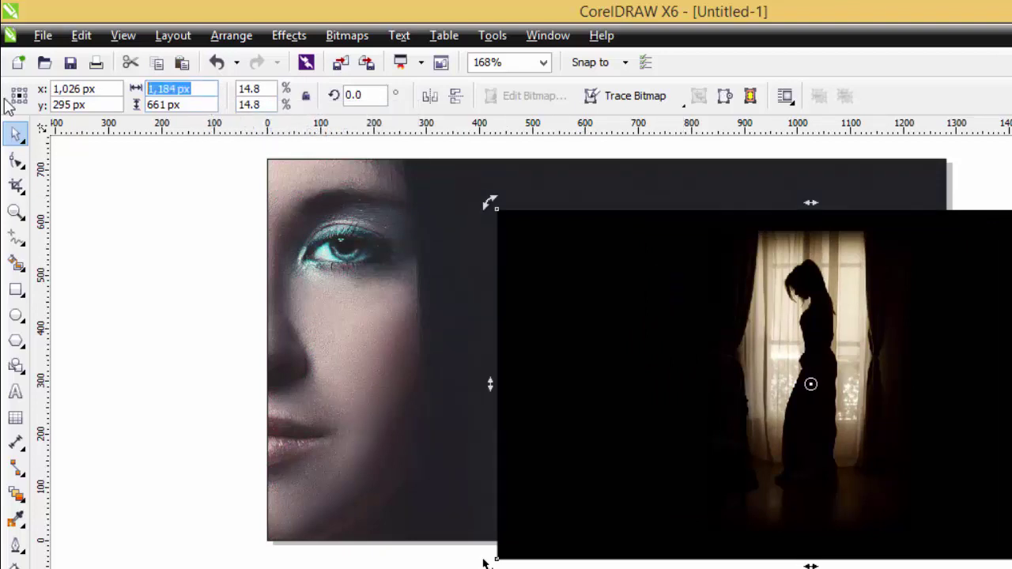
pyautogui.write('12')
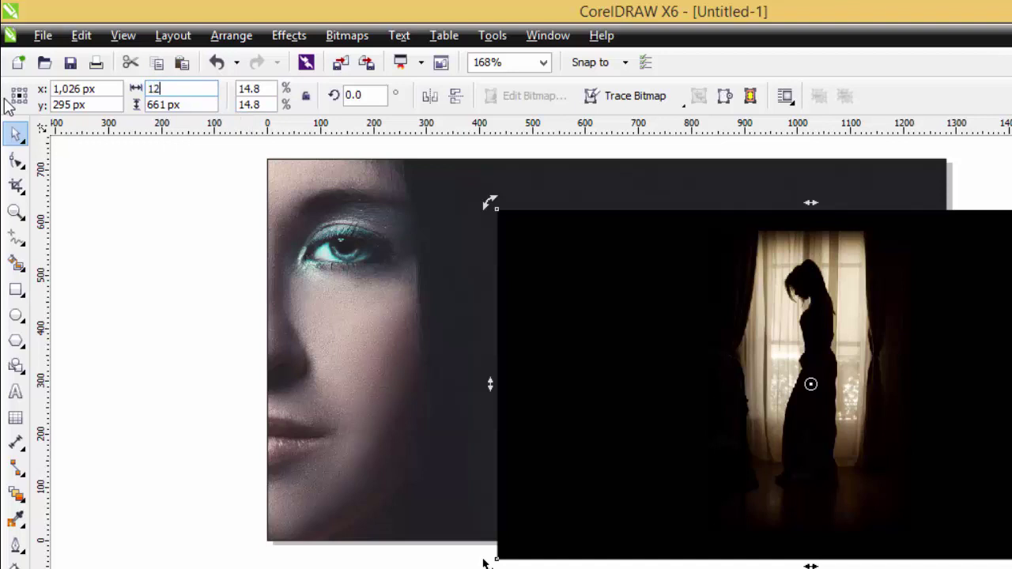
pyautogui.write('80')
pyautogui.press('Tab')
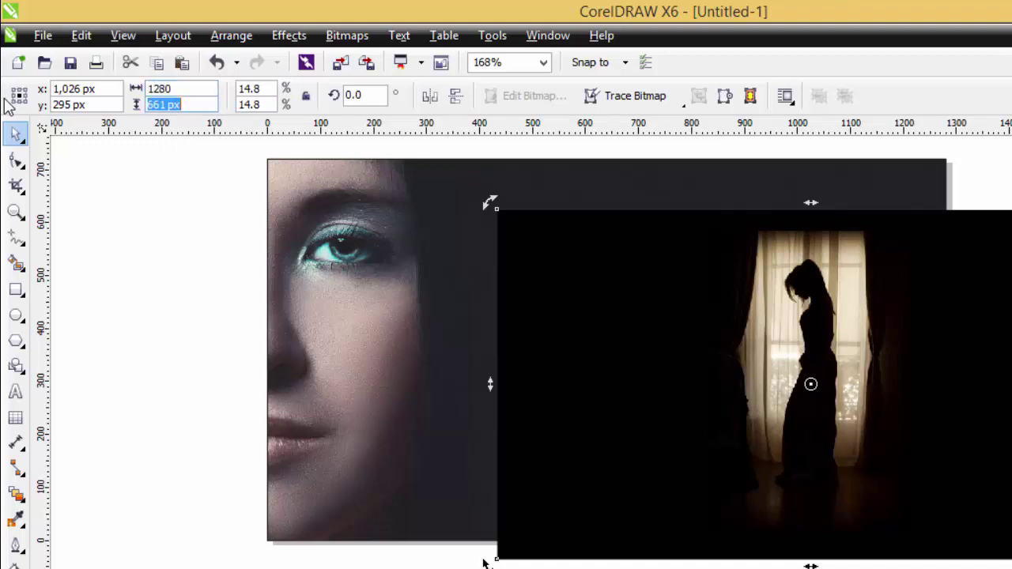
pyautogui.write('720')
pyautogui.press('Return')
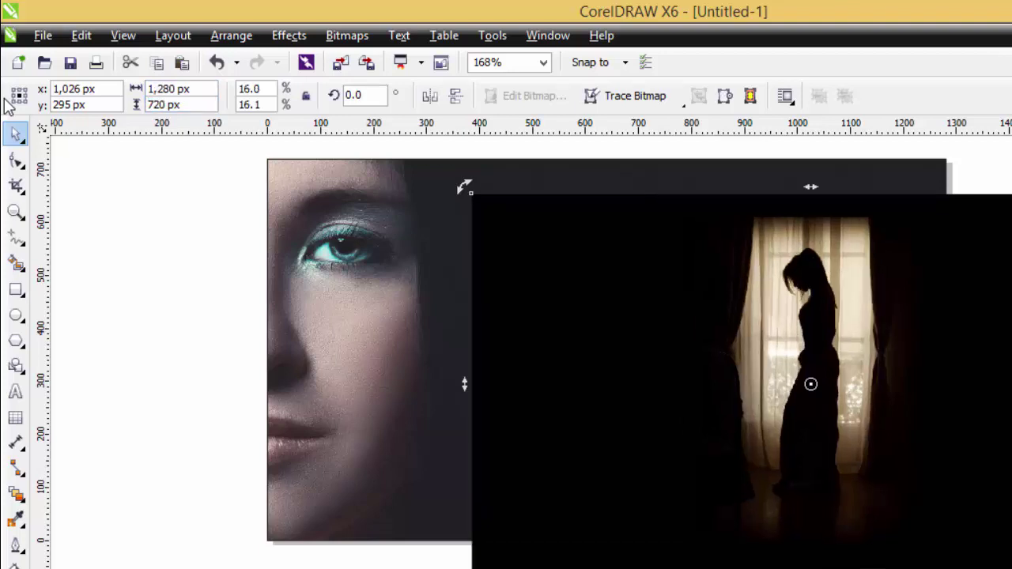
pyautogui.press('p')
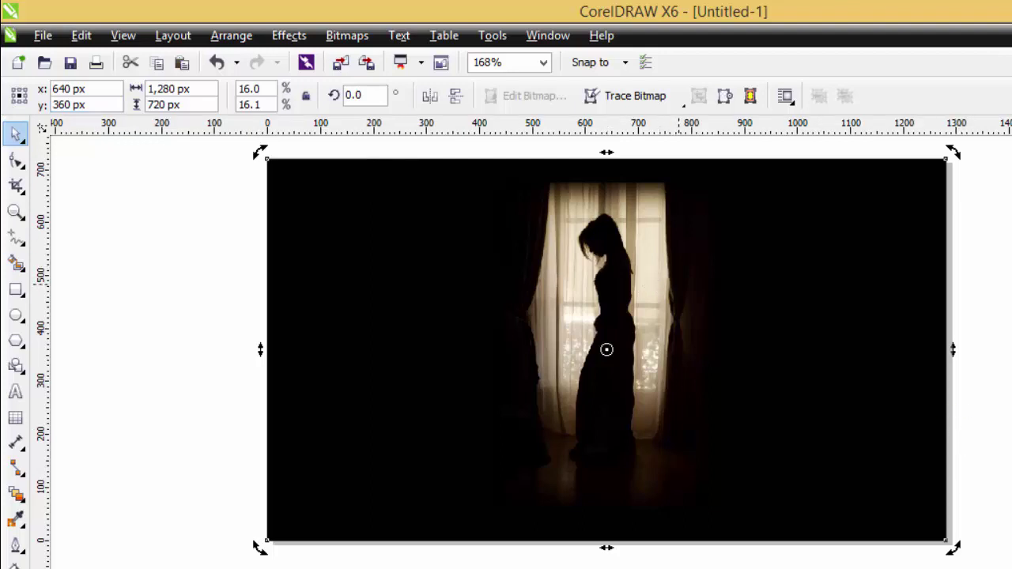
# - Crop the silhouette image from its right side to about 869 px wide by moving its two right corner nodes inward with the Shape tool
pyautogui.click(985, 262)
pyautogui.click(823, 261)
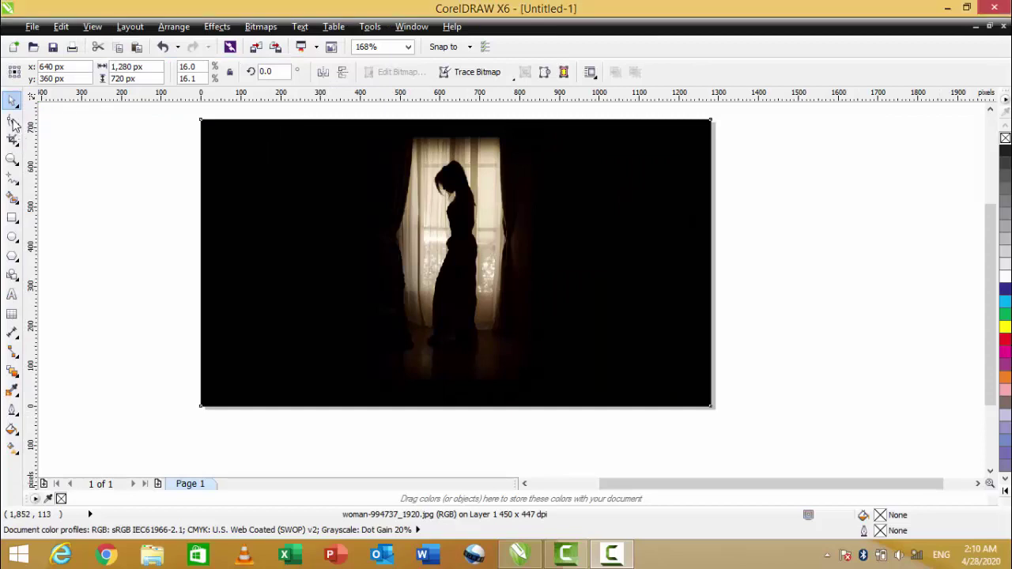
pyautogui.click(13, 122)
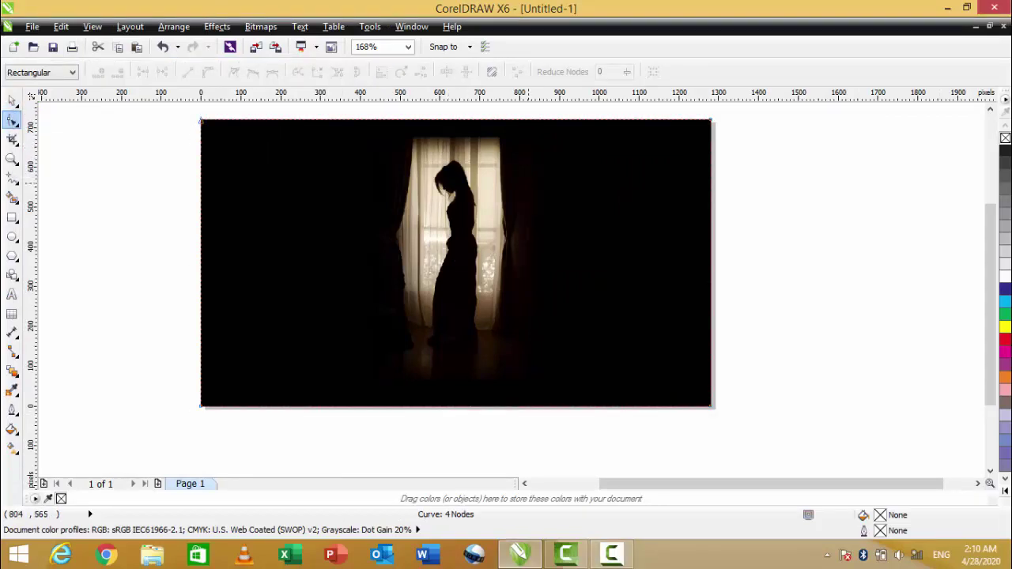
pyautogui.moveTo(672, 111); pyautogui.dragTo(790, 451)
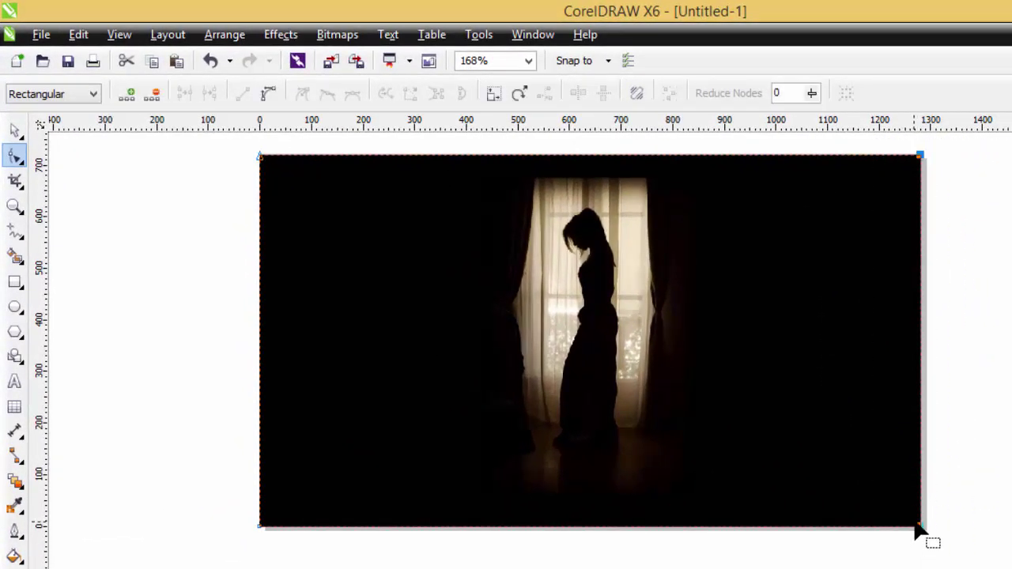
pyautogui.moveTo(920, 526); pyautogui.dragTo(708, 526)
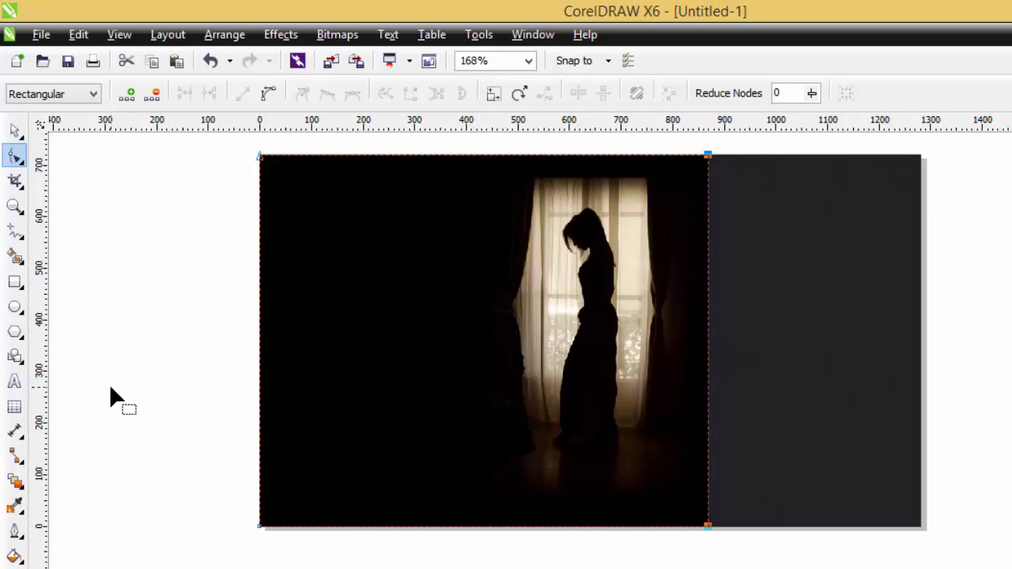
pyautogui.click(14, 130)
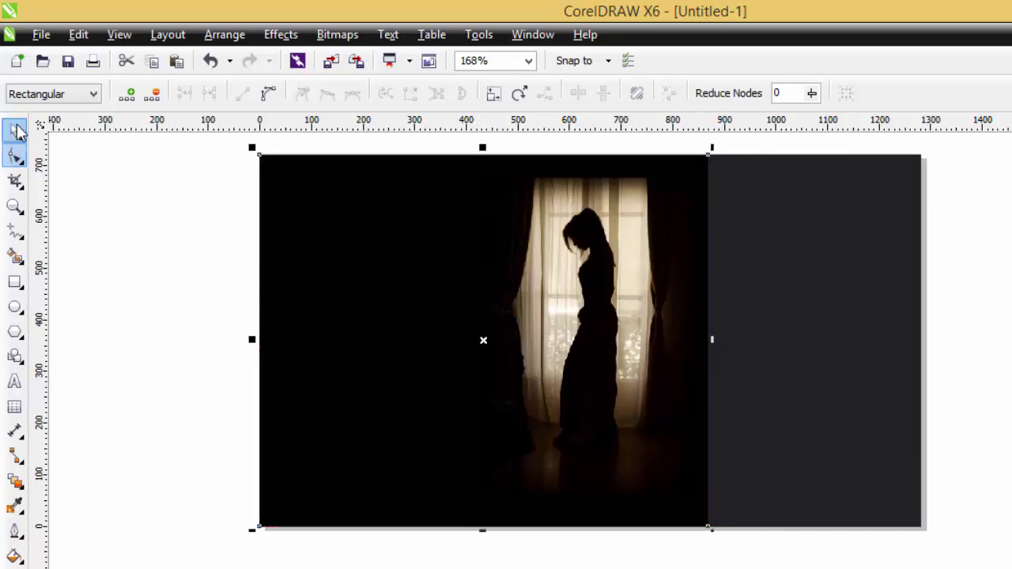
pyautogui.click(87, 443)
# - Align the cropped silhouette image to the right edge of the portrait frame and leave only the silhouette image selected
pyautogui.click(356, 307)
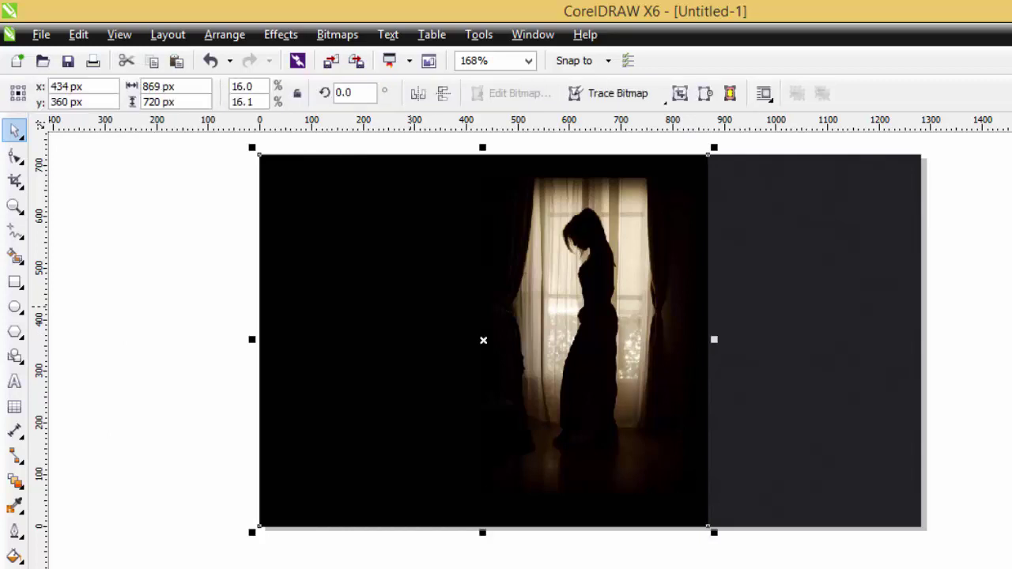
pyautogui.keyDown('shift'); pyautogui.click(862, 187); pyautogui.keyUp('shift')
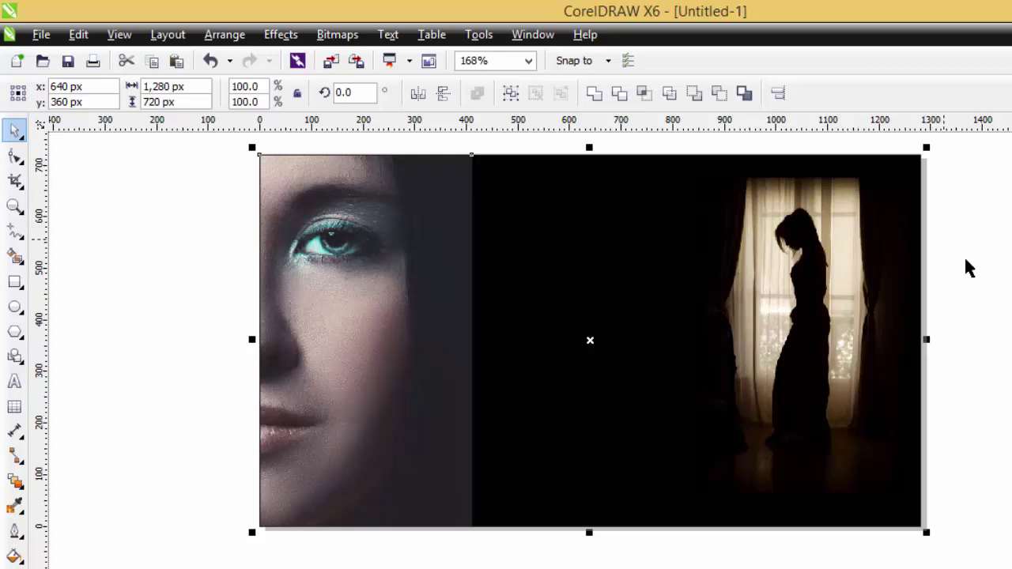
pyautogui.press('Escape')
pyautogui.click(696, 340)
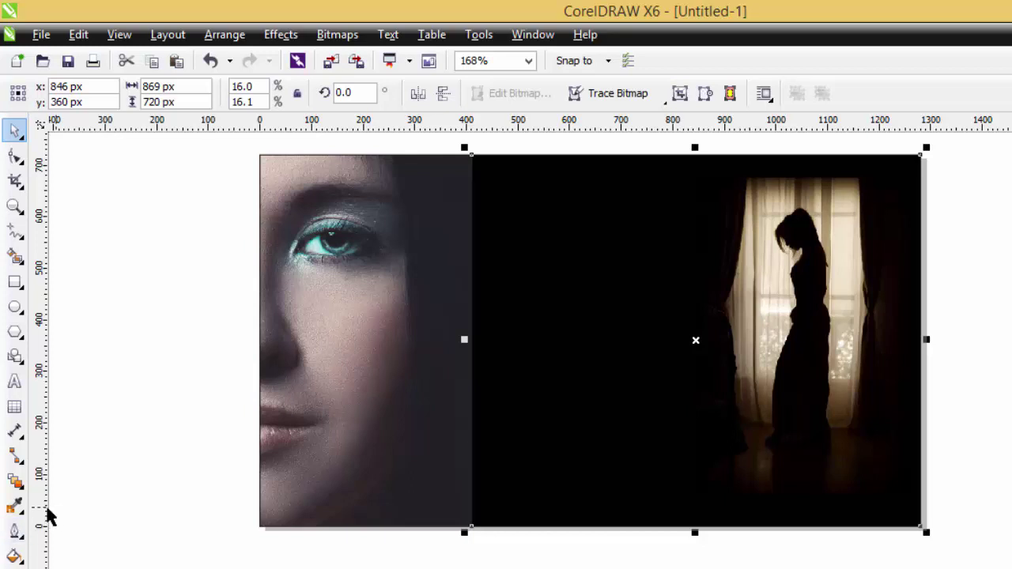
# - Apply a linear transparency to the silhouette image, fading from the woman toward the portrait, and leave it deselected
pyautogui.click(16, 480)
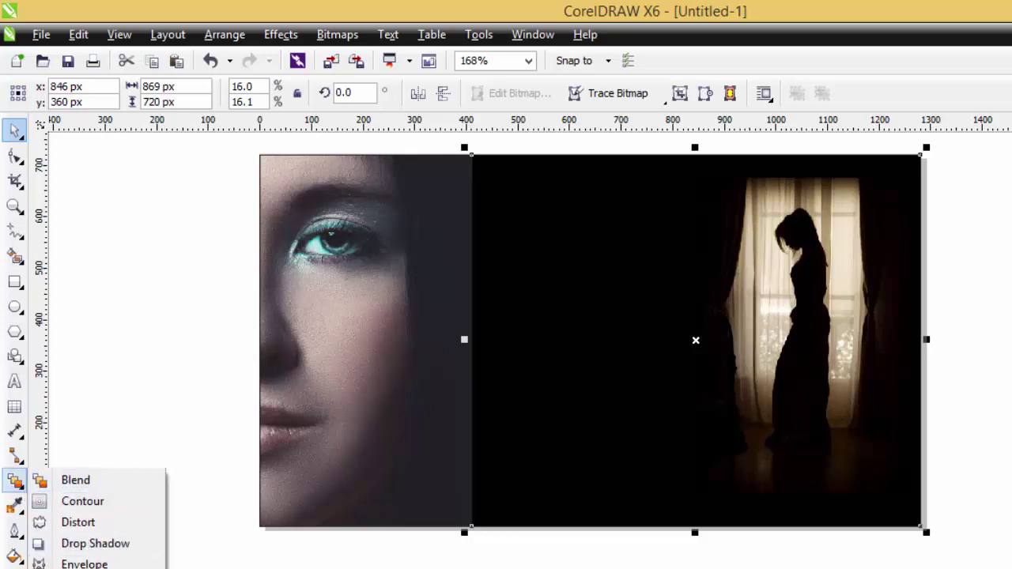
pyautogui.click(87, 566)
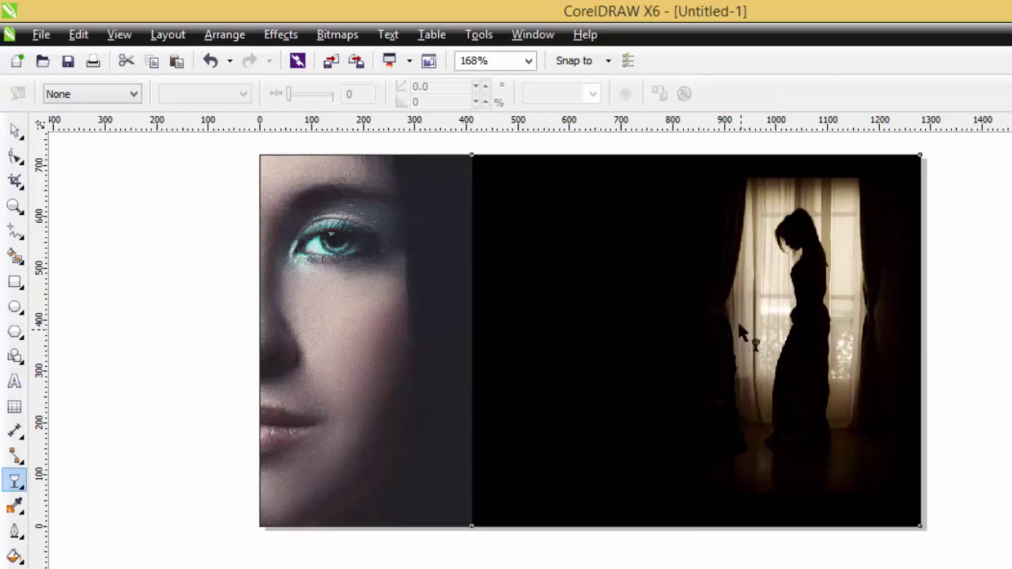
pyautogui.moveTo(739, 326); pyautogui.dragTo(577, 341)
pyautogui.moveTo(808, 322); pyautogui.dragTo(556, 330)
pyautogui.moveTo(796, 291); pyautogui.dragTo(607, 314)
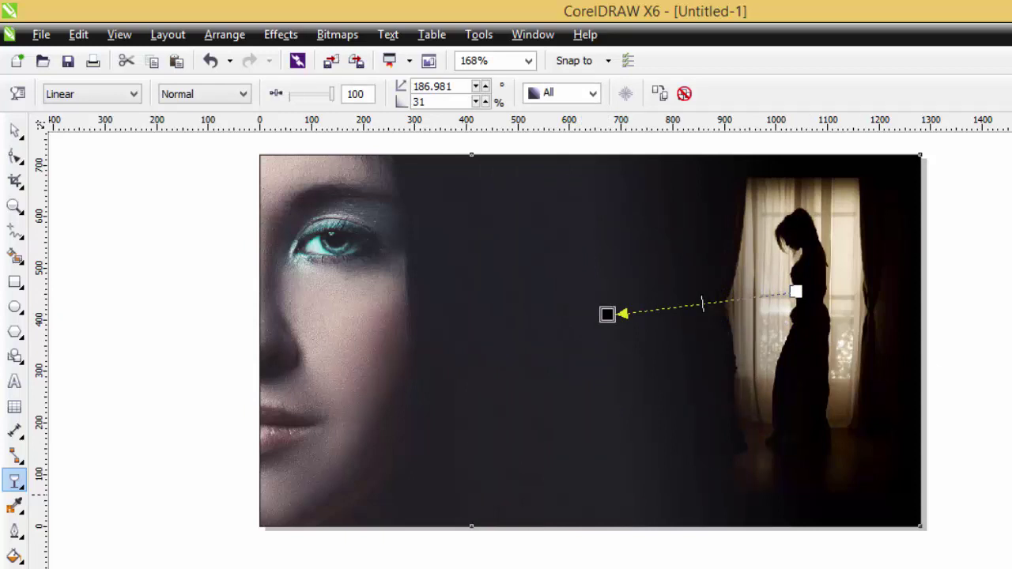
pyautogui.click(17, 131)
pyautogui.click(127, 328)
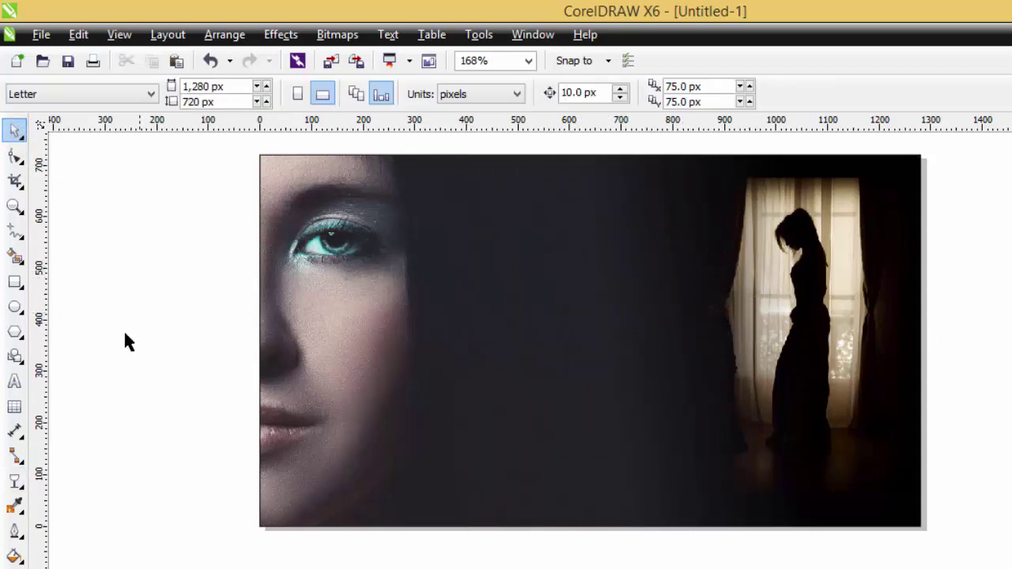
# - Add 24 pt Arial artistic text reading "Most Amazing" on the first line and "Quotations" on the second
pyautogui.click(15, 383)
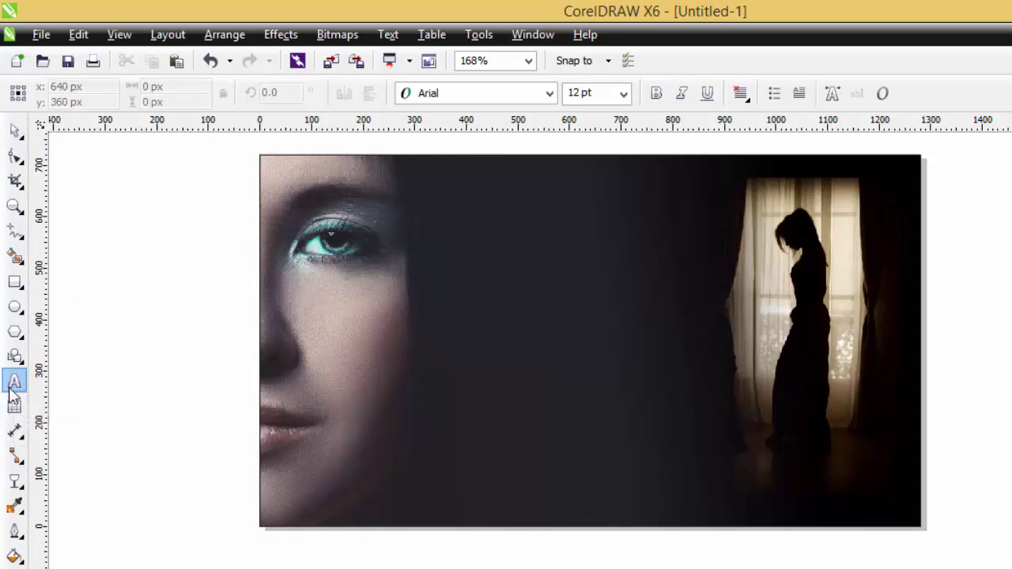
pyautogui.click(194, 275)
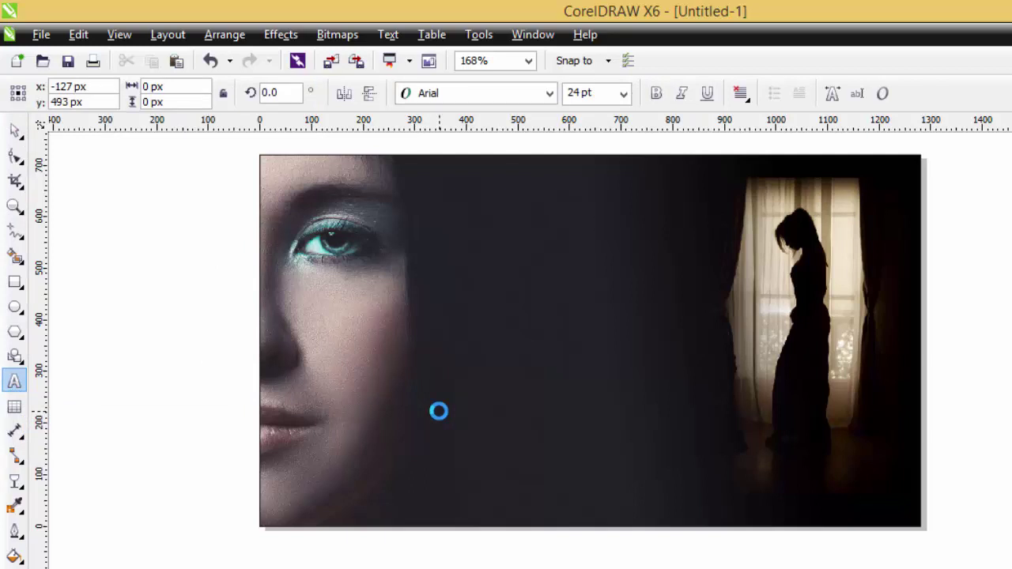
pyautogui.write('Most')
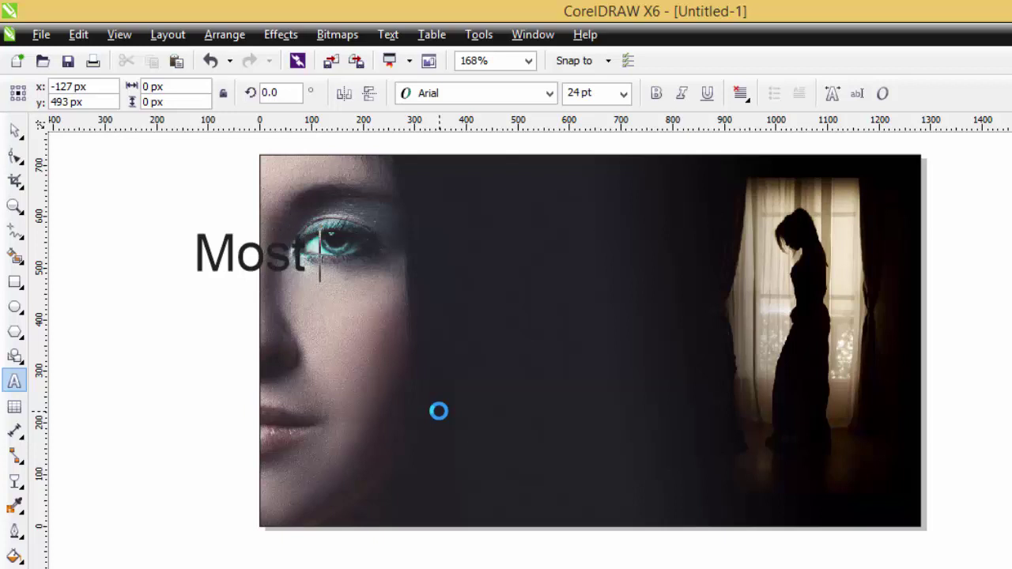
pyautogui.write(' Amazing')
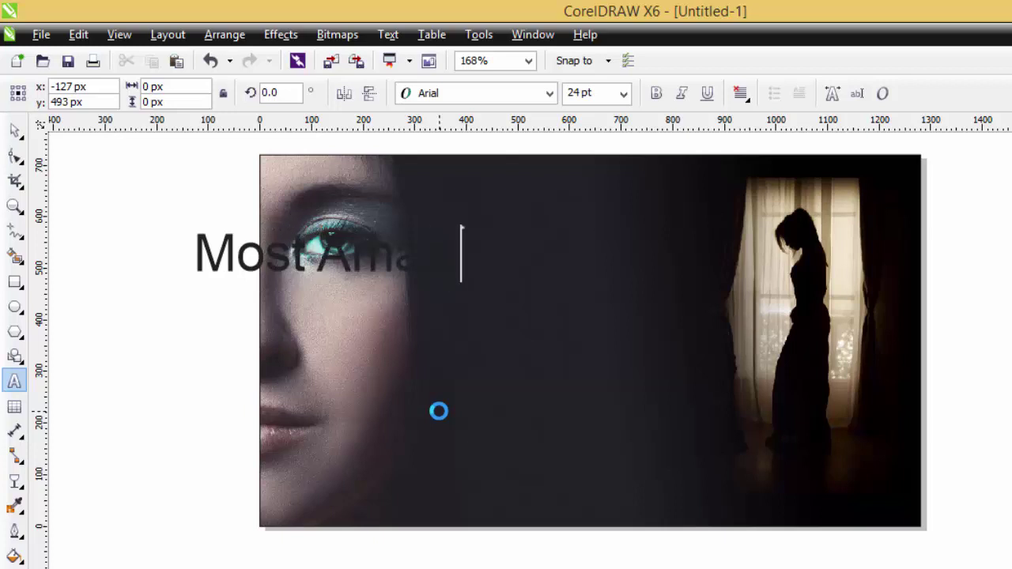
pyautogui.press('Return')
pyautogui.write('Quotation')
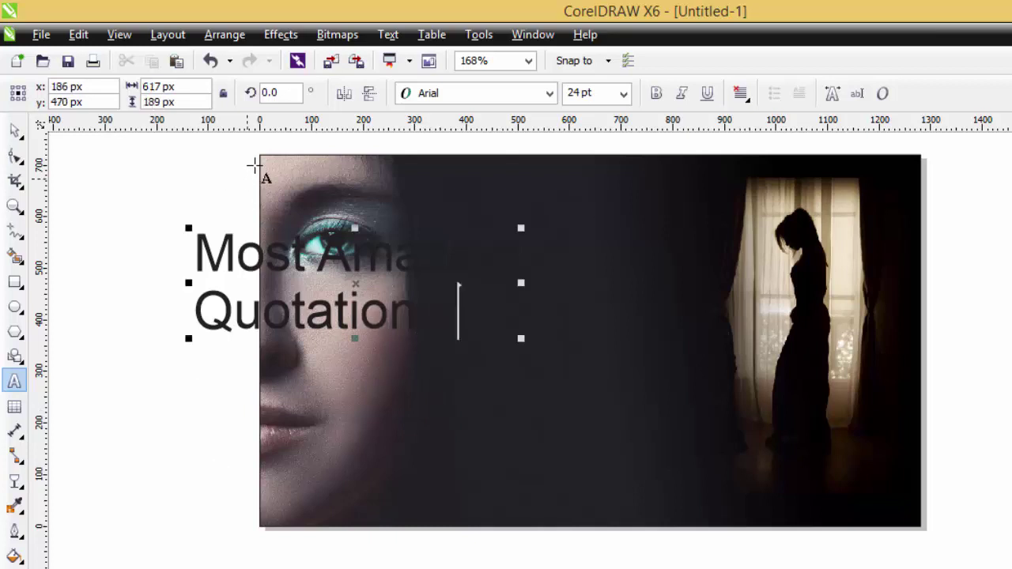
pyautogui.click(14, 130)
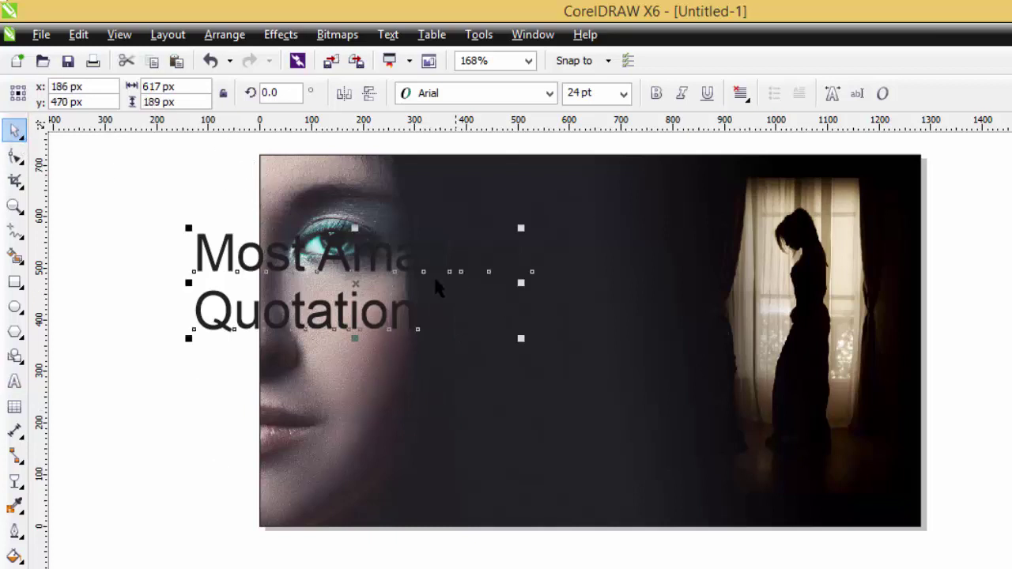
# - Place the title in white over the dark area between the two images and set its font to Cooper Black
pyautogui.moveTo(360, 280); pyautogui.dragTo(592, 241)
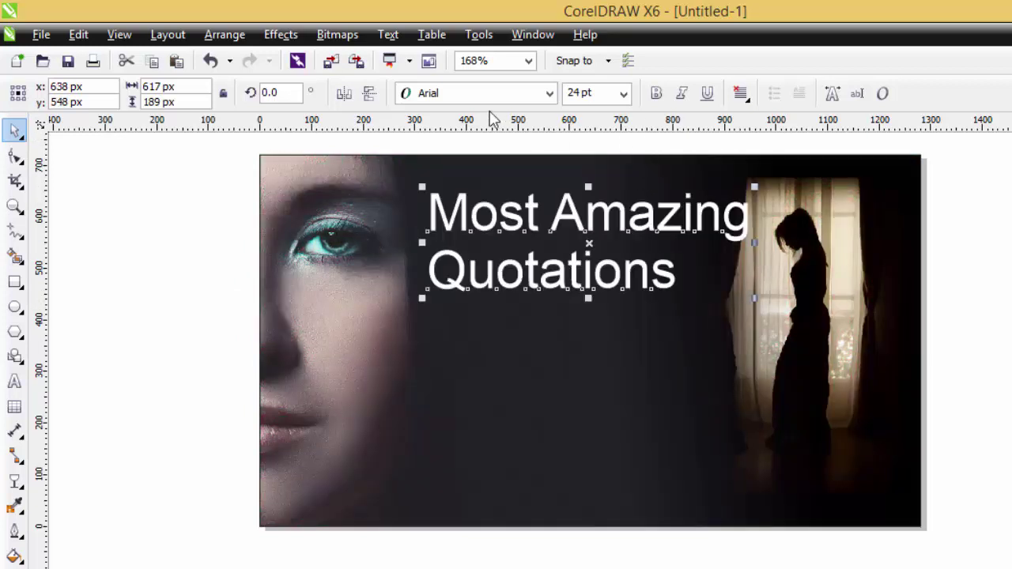
pyautogui.click(550, 93)
pyautogui.click(516, 172)
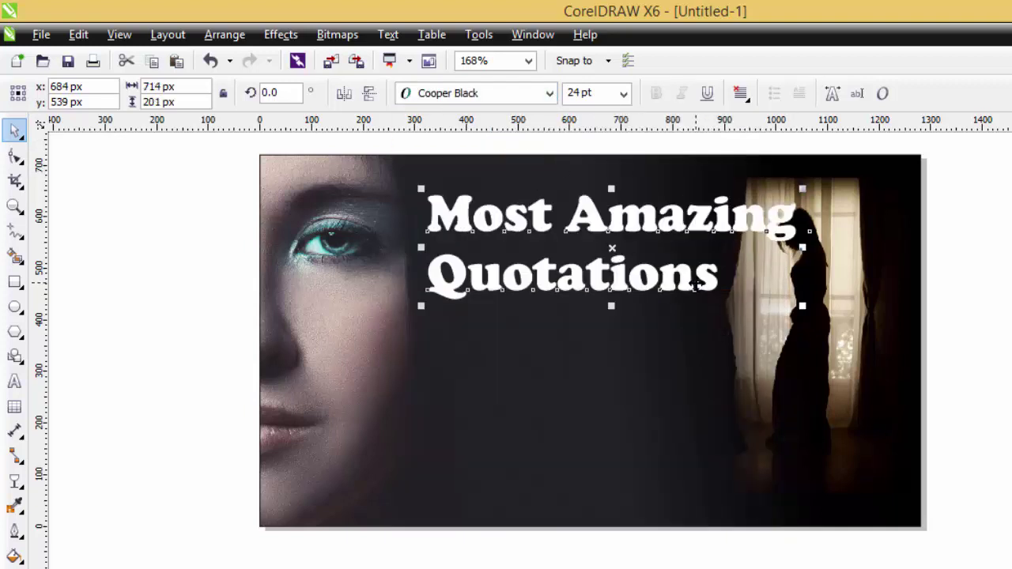
# - Narrow the title to about 630 px wide and position its center at about x 590 px, y 507 px
pyautogui.moveTo(651, 236); pyautogui.dragTo(624, 253)
pyautogui.moveTo(776, 263); pyautogui.dragTo(733, 263)
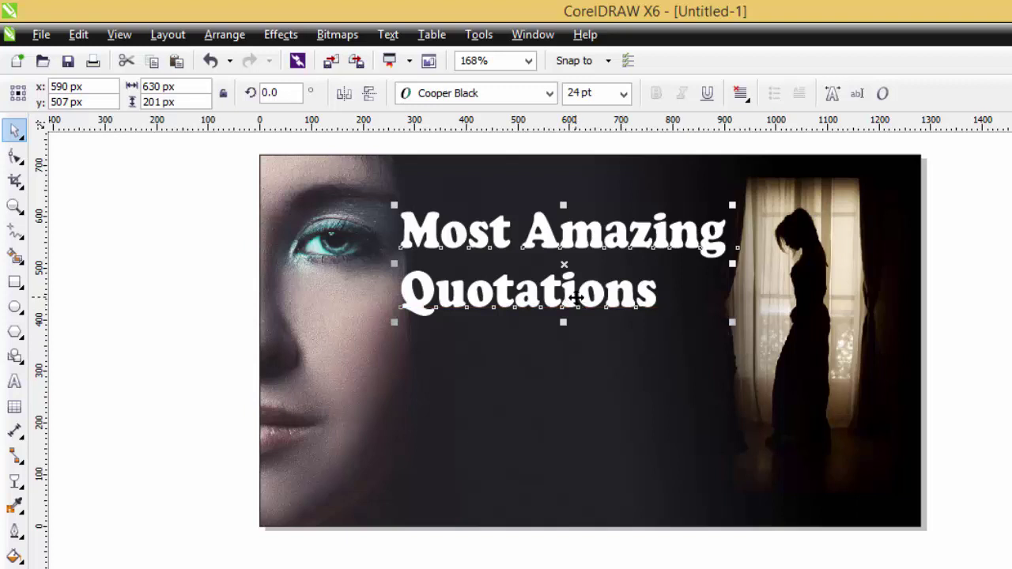
pyautogui.click(609, 234)
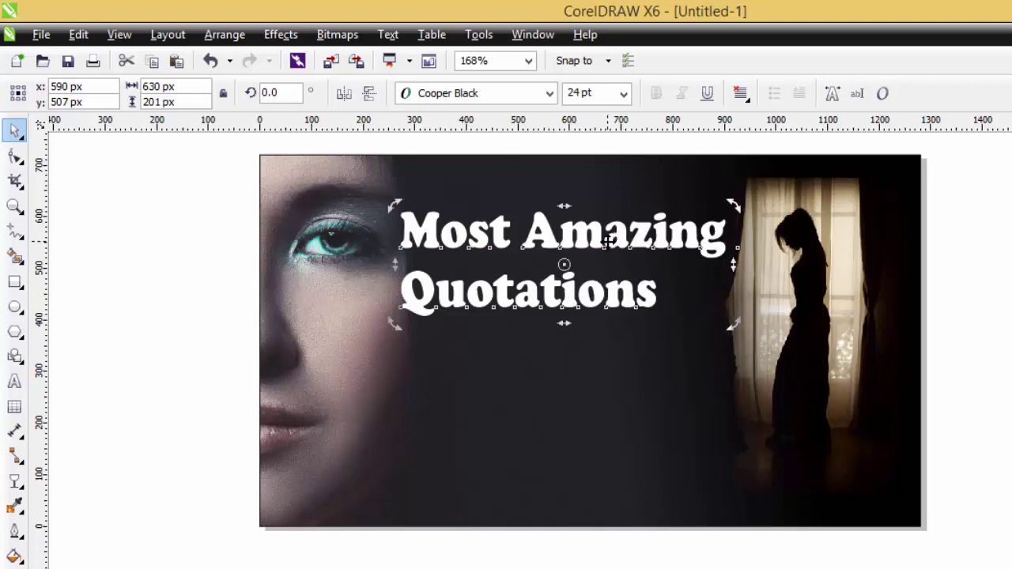
pyautogui.click(609, 238)
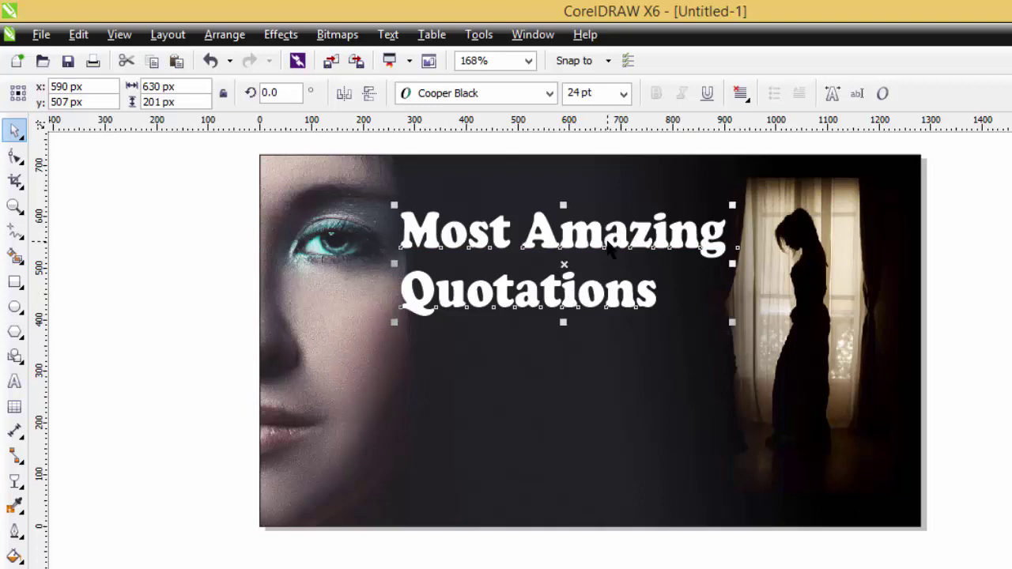
# - Break the title apart into separate lines, and break its first line into the words "Most" and "Amazing"
pyautogui.click(224, 34)
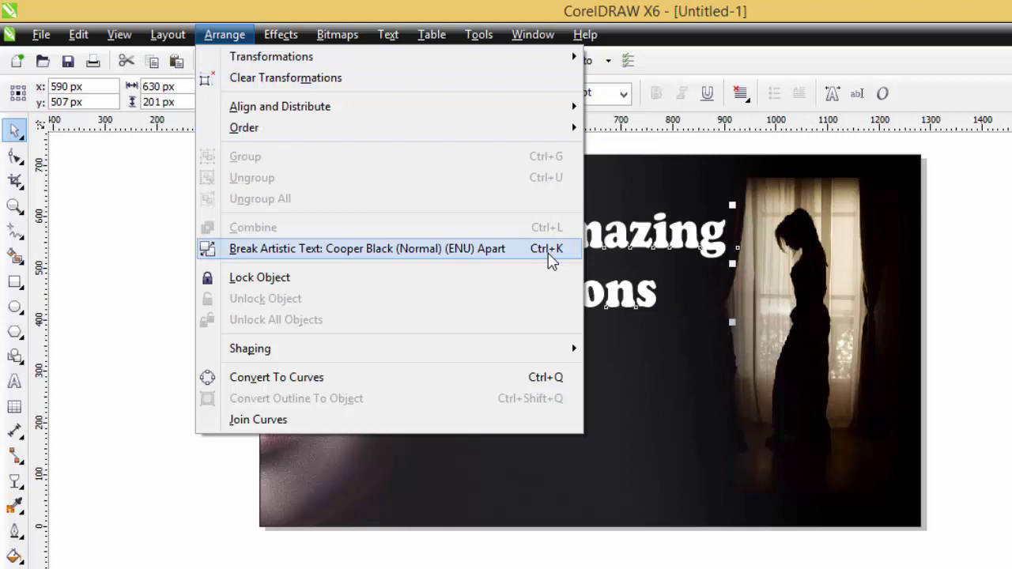
pyautogui.click(551, 250)
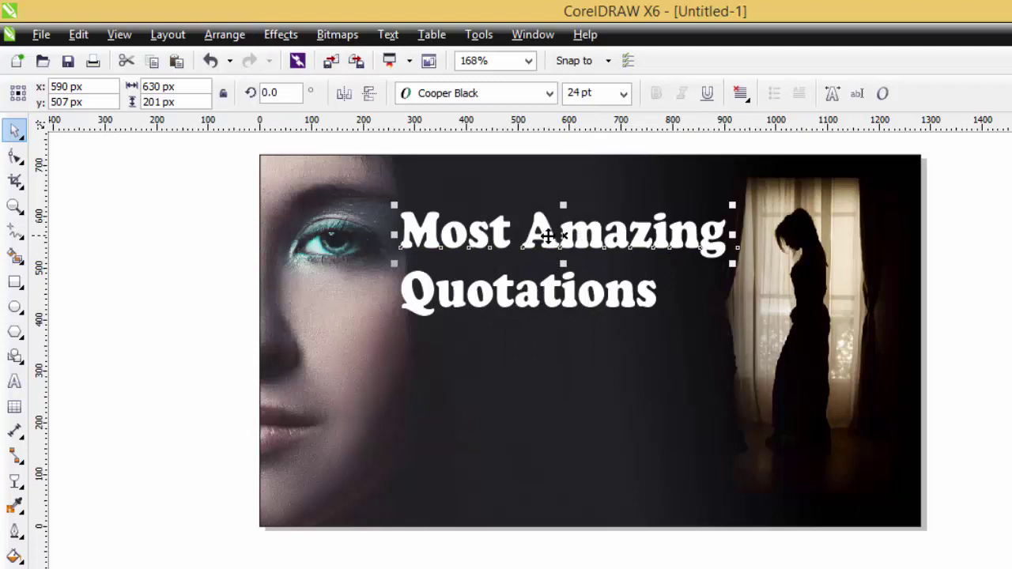
pyautogui.click(231, 36)
pyautogui.click(314, 255)
pyautogui.click(451, 236)
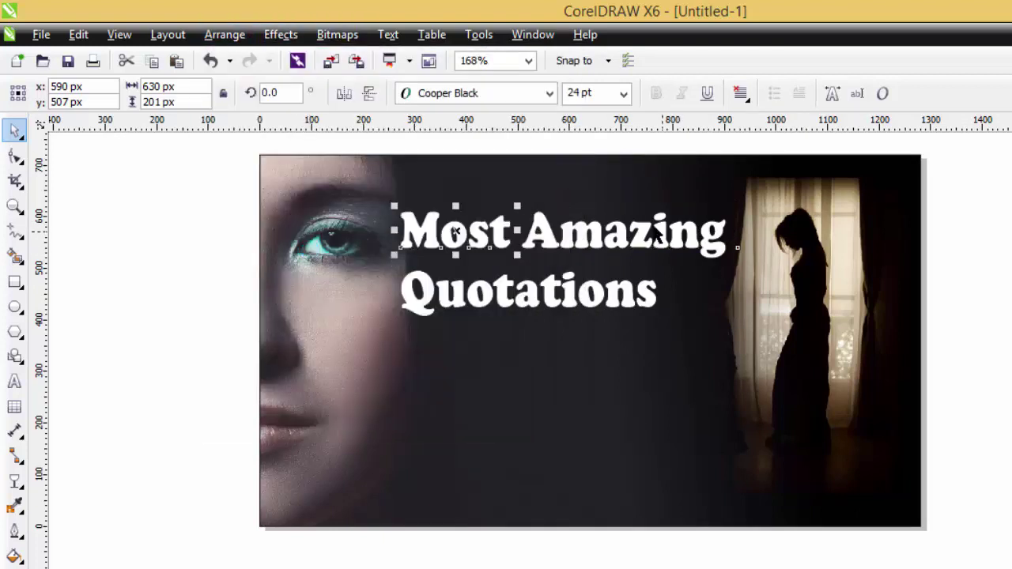
# - Move "Quotations" lower and place "Amazing" directly above it, centered at about x 566 px, y 413 px
pyautogui.moveTo(528, 309); pyautogui.dragTo(565, 359)
pyautogui.moveTo(594, 238); pyautogui.dragTo(551, 312)
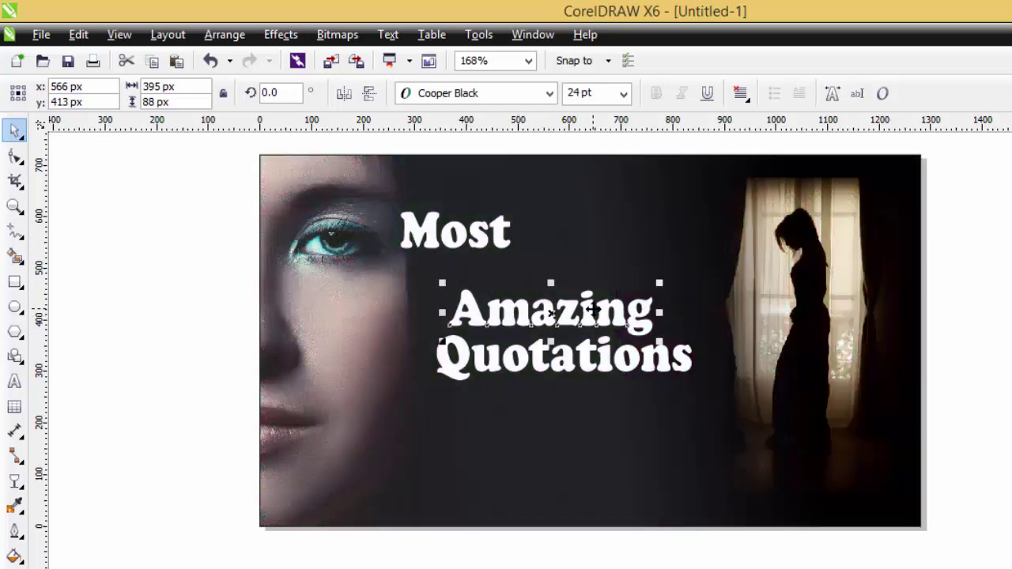
pyautogui.moveTo(673, 248); pyautogui.dragTo(714, 238)
pyautogui.hotkey('ctrl', 'z')
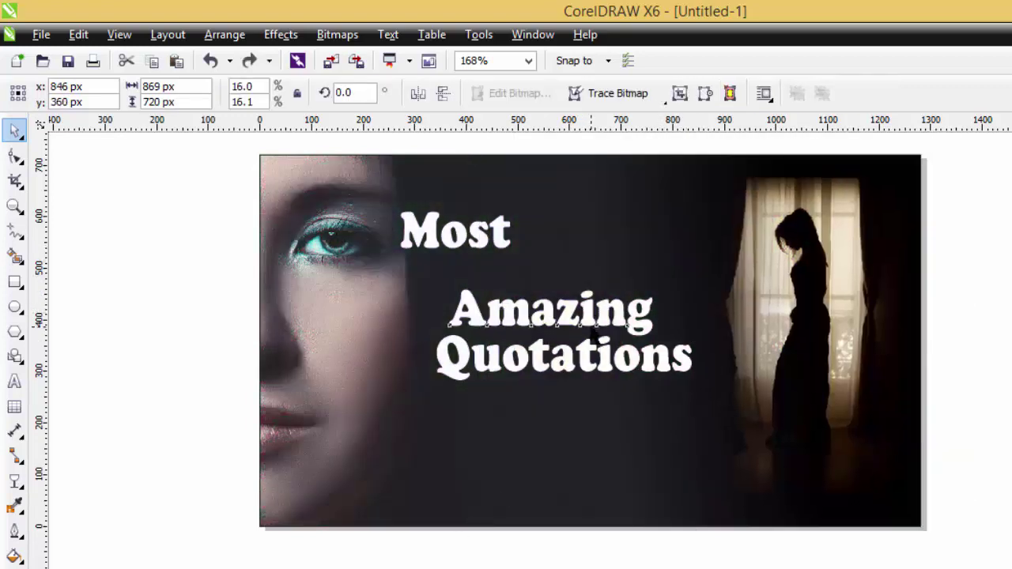
# - Enlarge "Amazing" to about 490 px wide, centered over "Quotations", and fill it with yellow
pyautogui.click(594, 332)
pyautogui.moveTo(659, 282); pyautogui.dragTo(711, 268)
pyautogui.moveTo(639, 319)
pyautogui.mouseDown()
pyautogui.moveTo(619, 310)
pyautogui.moveTo(628, 319)
pyautogui.mouseUp()
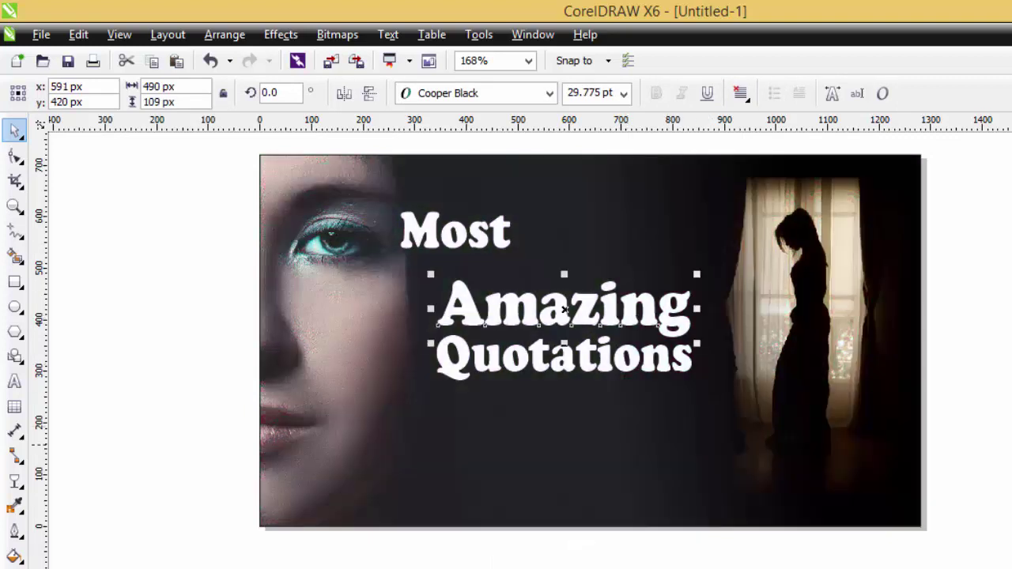
pyautogui.click(1011, 445)
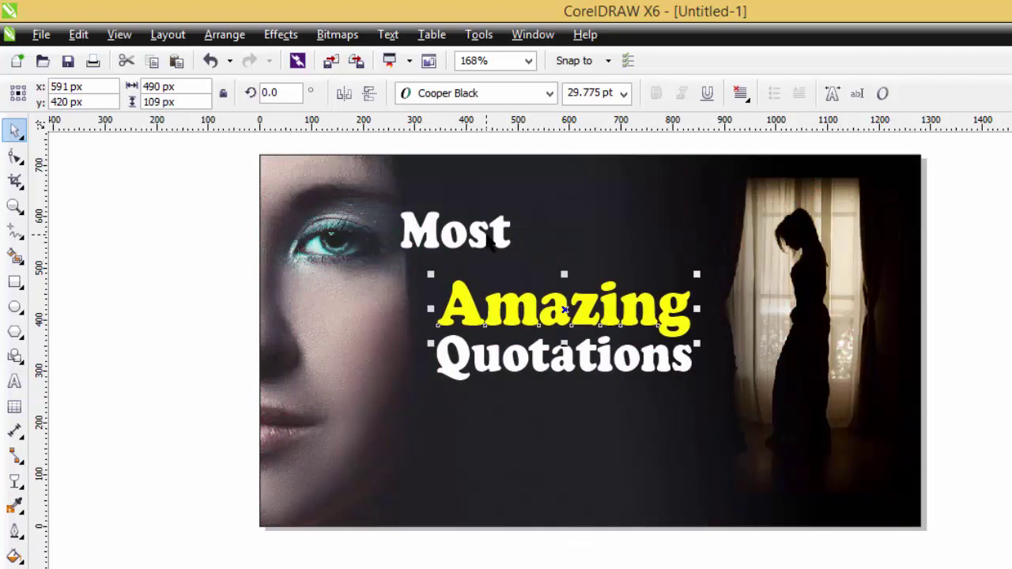
# - Enlarge "Most" to about 490 px wide and 159 px high and place it directly above "Amazing"
pyautogui.moveTo(484, 234); pyautogui.dragTo(715, 180)
pyautogui.click(553, 231)
pyautogui.click(560, 255)
pyautogui.moveTo(638, 242); pyautogui.dragTo(624, 240)
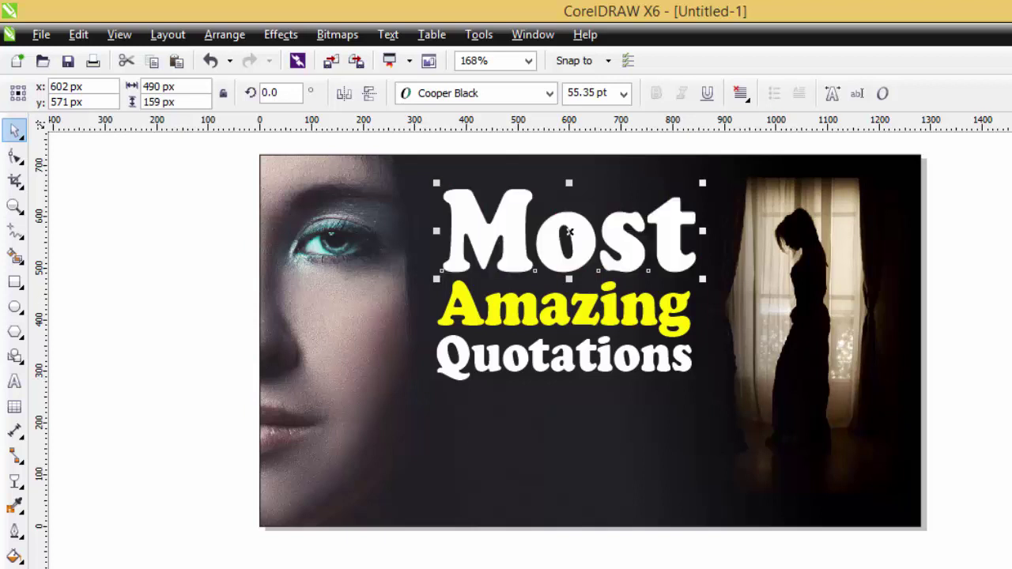
pyautogui.press('Escape')
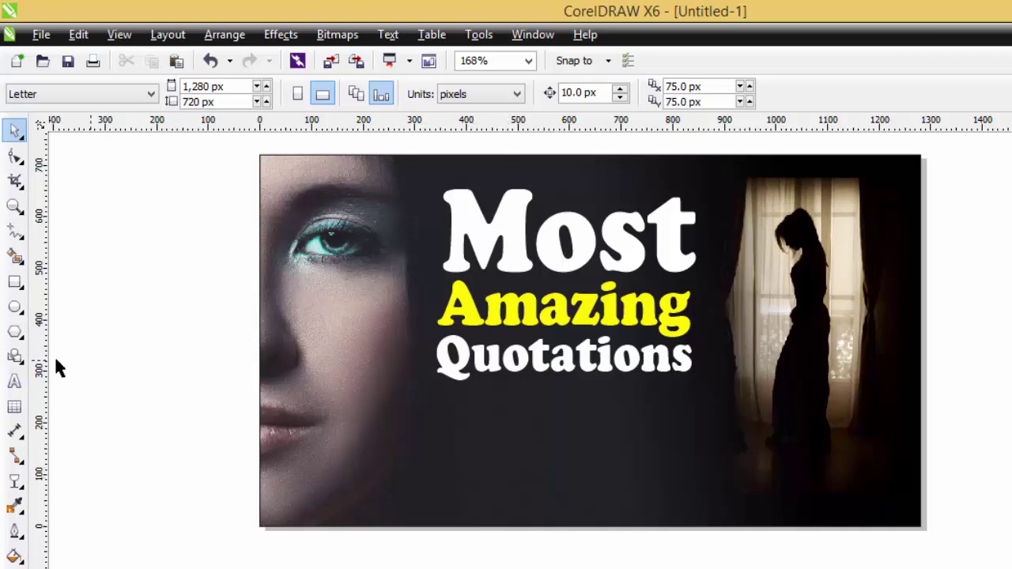
# - Draw a rectangle about 644 px wide and 86 px high below the title near the page bottom and fill it red
pyautogui.click(15, 282)
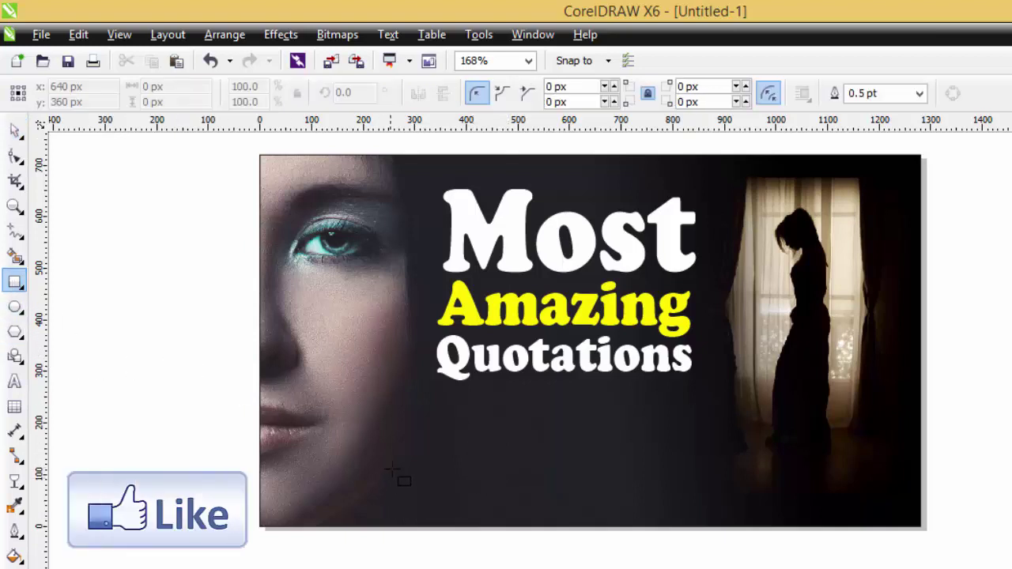
pyautogui.moveTo(403, 461); pyautogui.dragTo(734, 505)
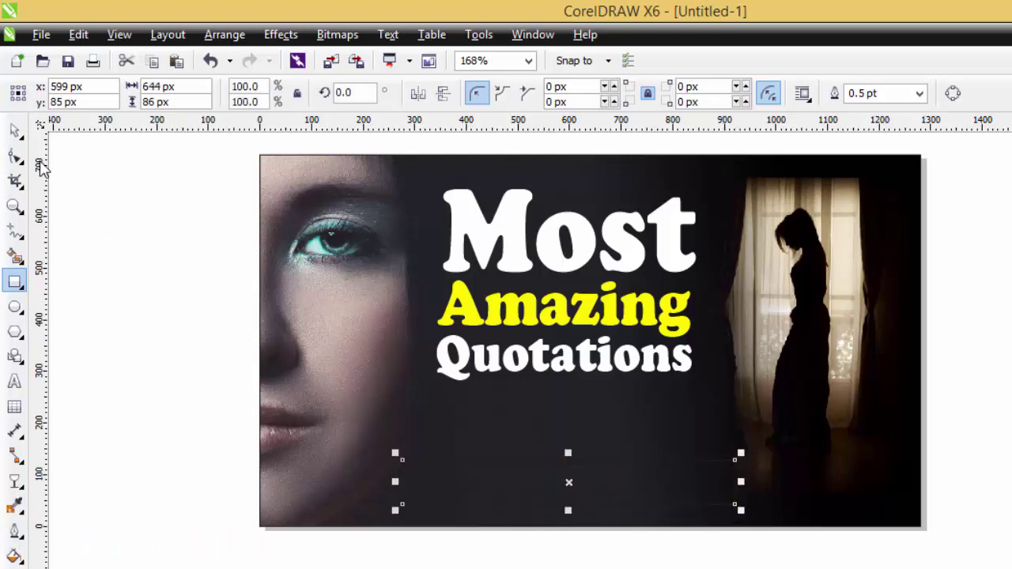
pyautogui.click(15, 131)
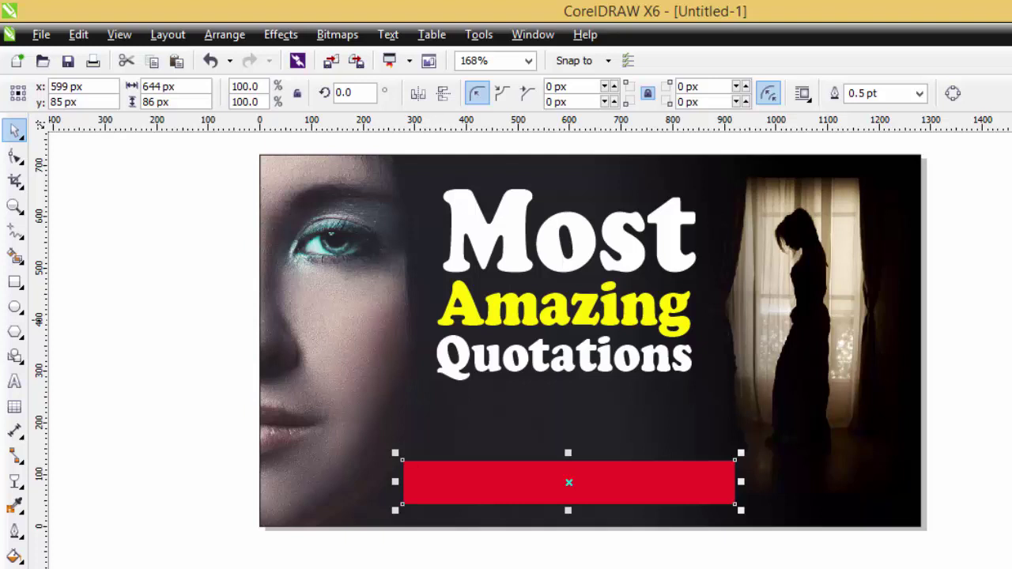
pyautogui.click(590, 363)
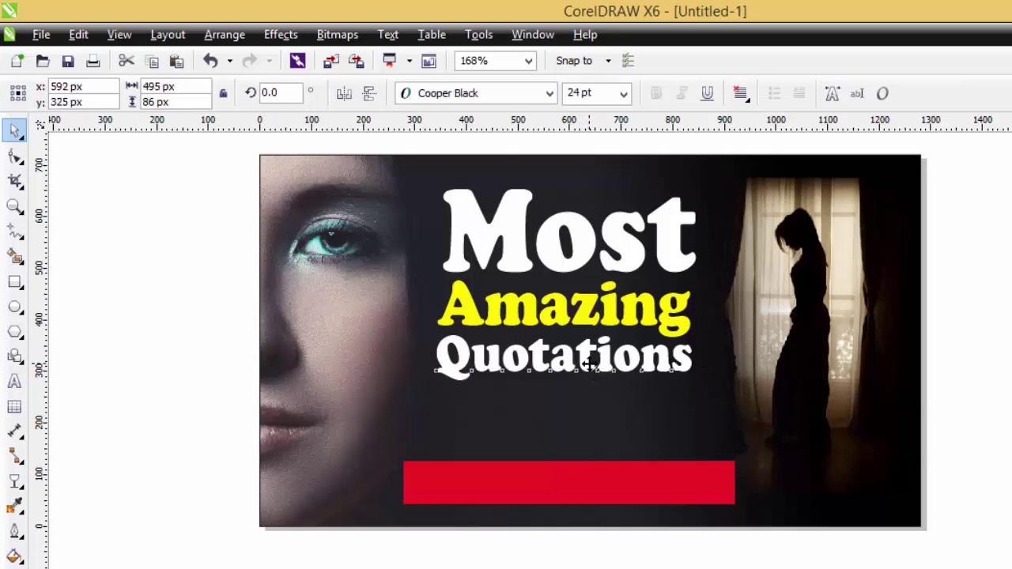
pyautogui.moveTo(590, 364); pyautogui.dragTo(597, 477)
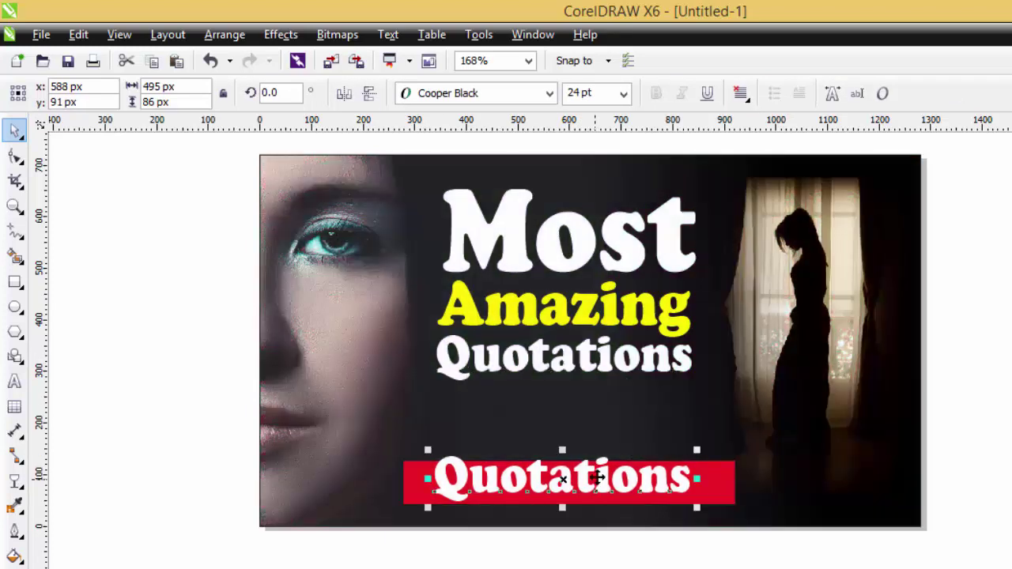
pyautogui.press('Delete')
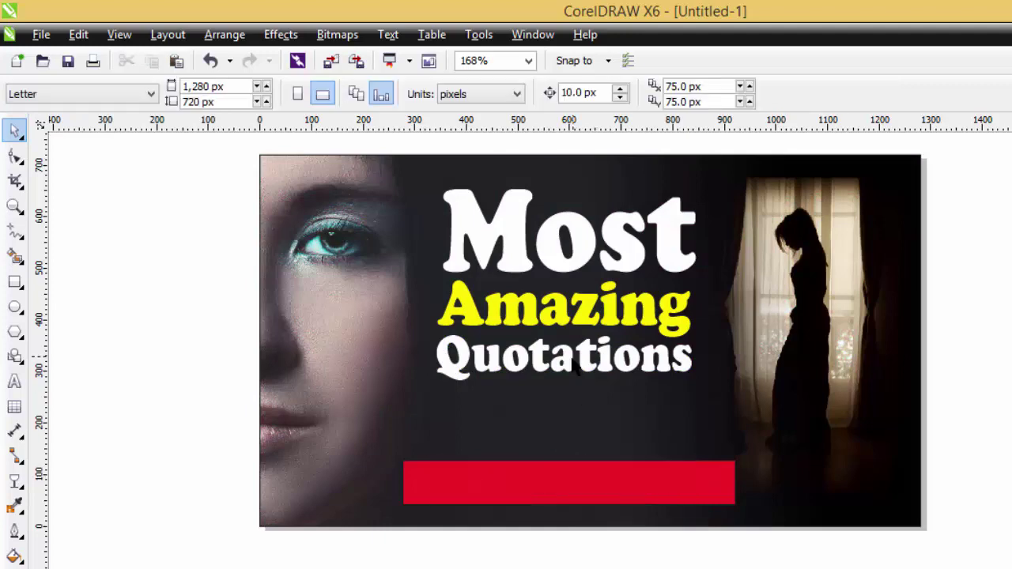
pyautogui.click(566, 363)
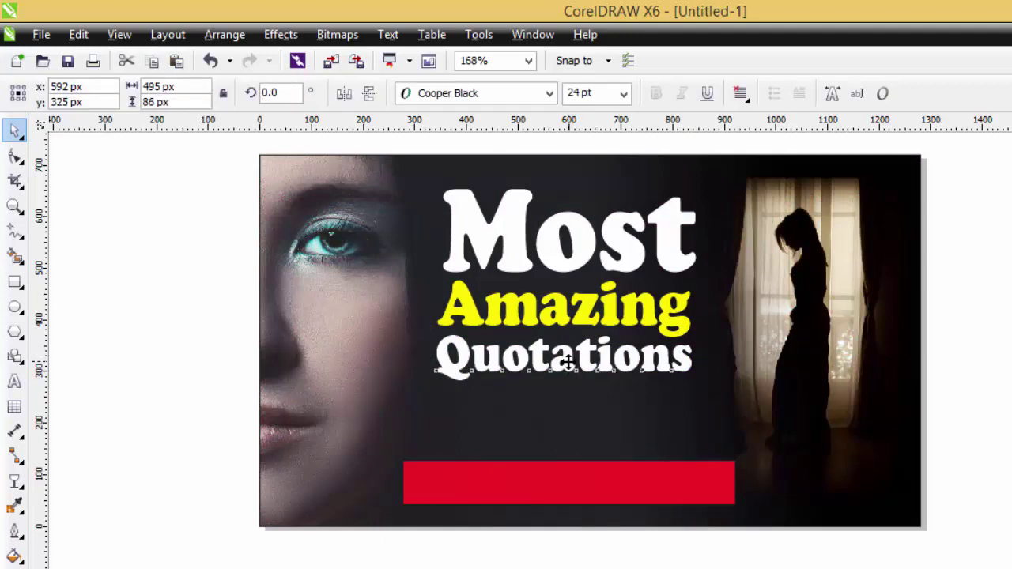
pyautogui.moveTo(566, 363); pyautogui.dragTo(560, 457)
pyautogui.press('Delete')
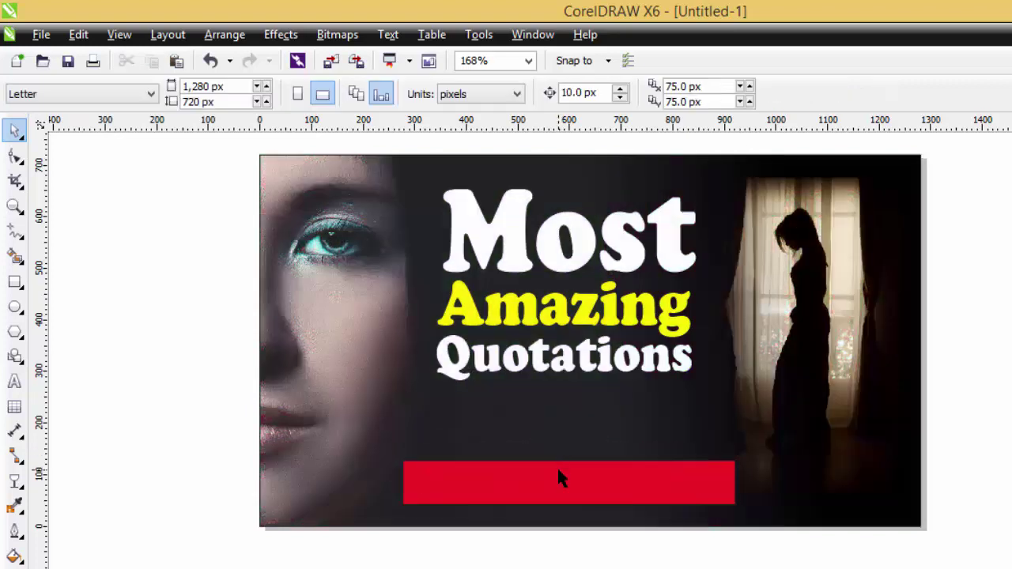
# - Add the caption text "in Urdu Hindi" by the red bar and fill it with white
pyautogui.click(14, 381)
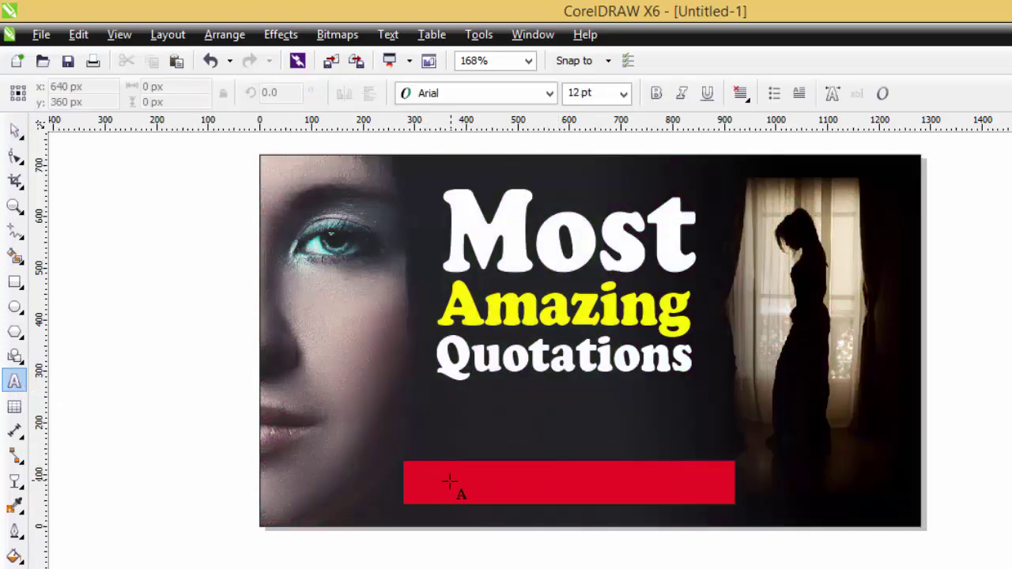
pyautogui.click(470, 465)
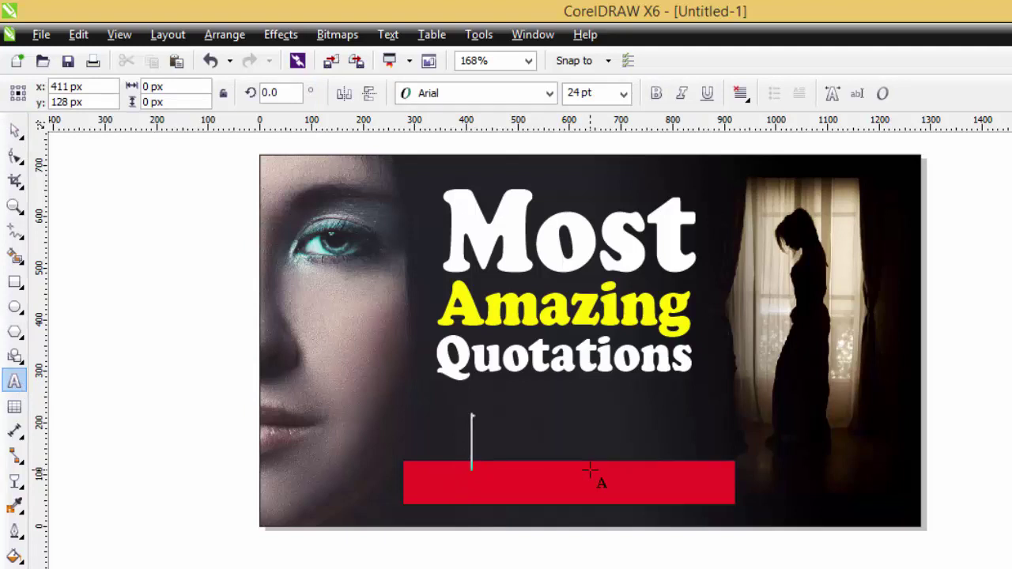
pyautogui.write('Hindi')
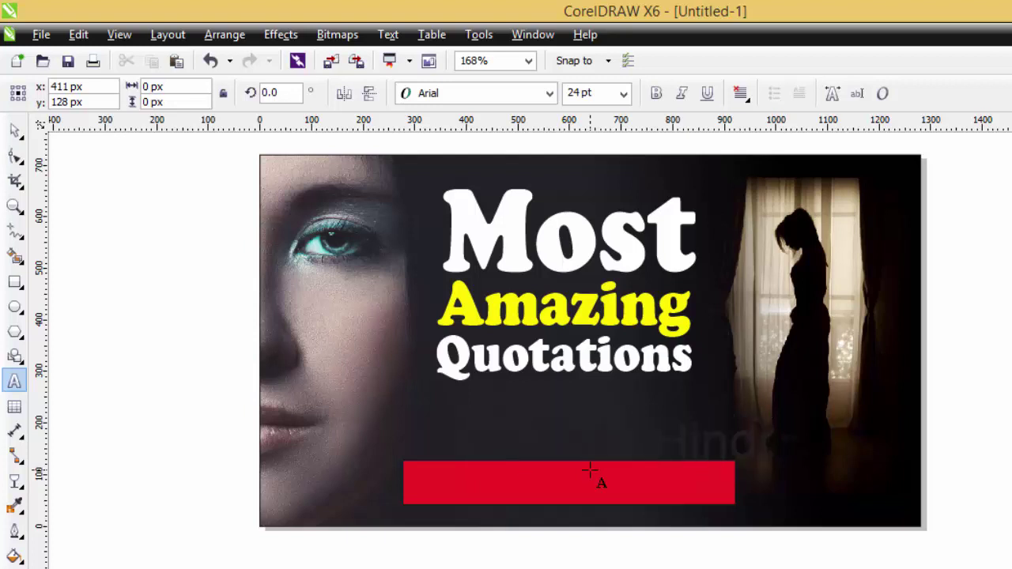
pyautogui.click(16, 131)
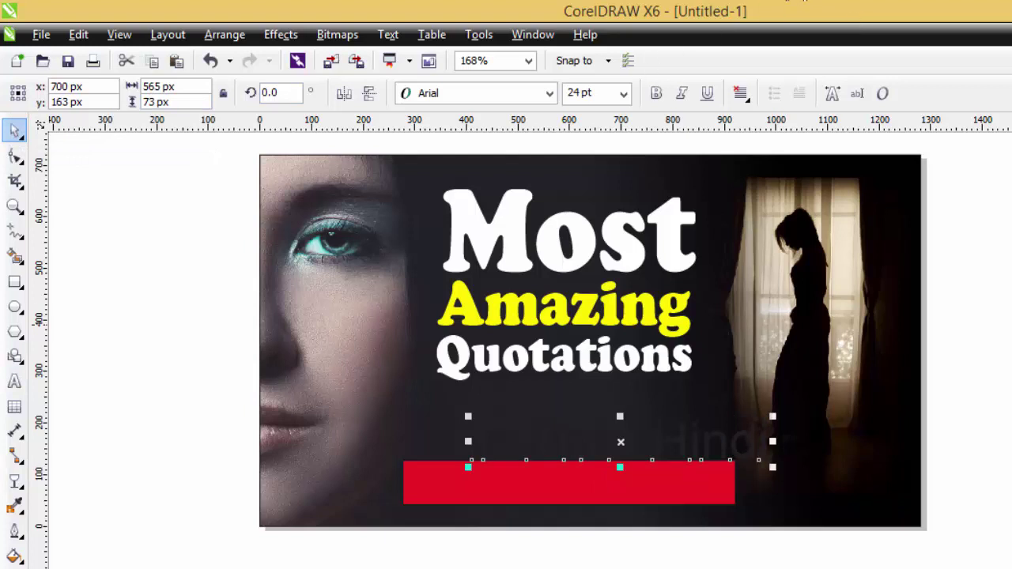
pyautogui.click(1008, 158)
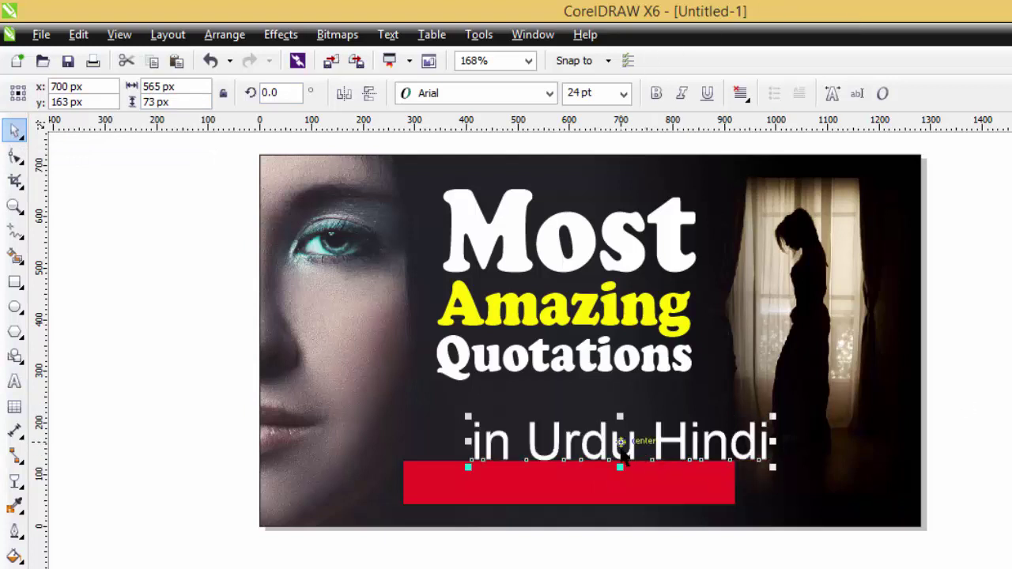
# - Set the caption in the Attari_Aseer font and scale it to about 399 px wide, centered on the red bar
pyautogui.moveTo(624, 451); pyautogui.dragTo(586, 475)
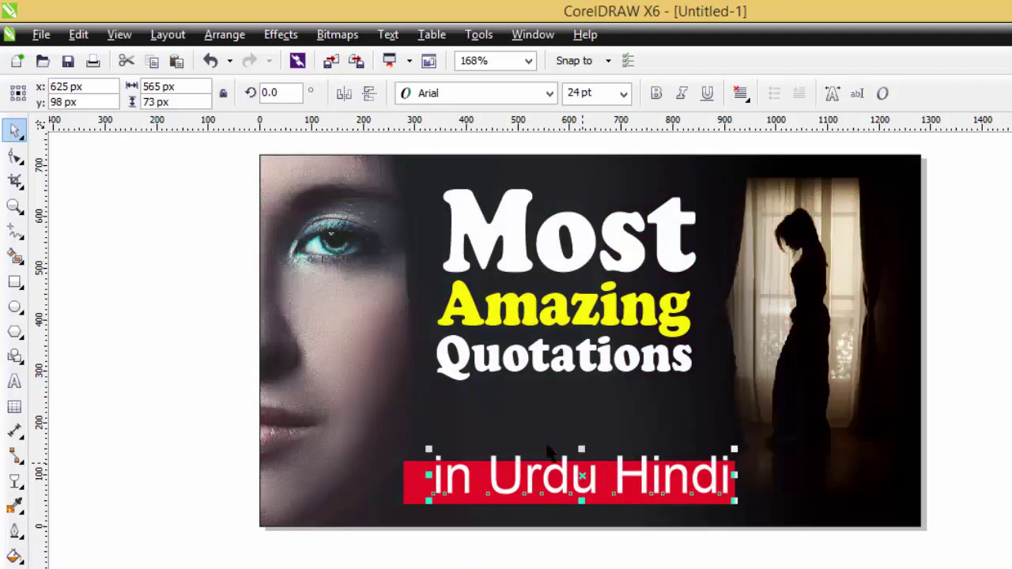
pyautogui.click(549, 93)
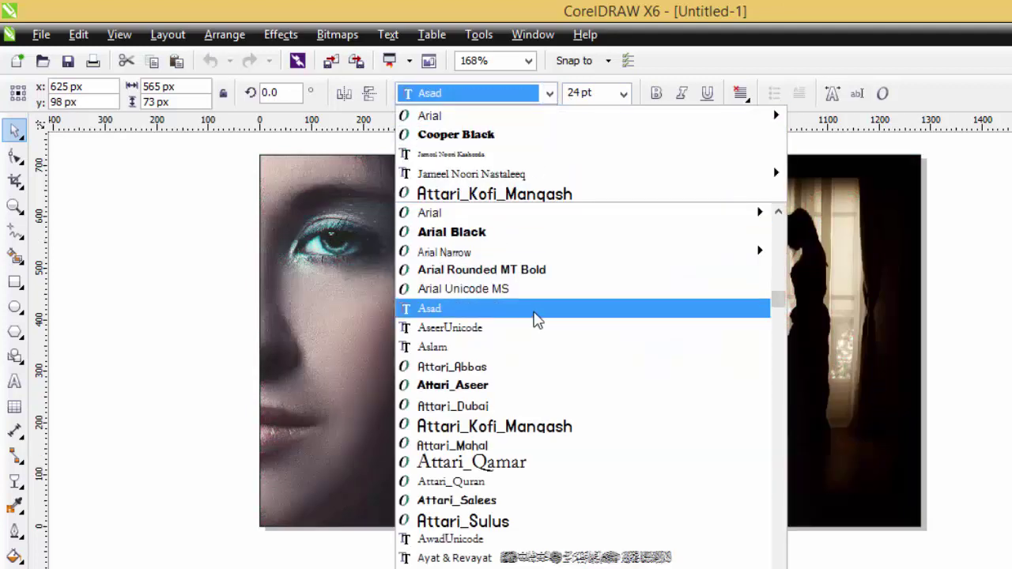
pyautogui.click(467, 385)
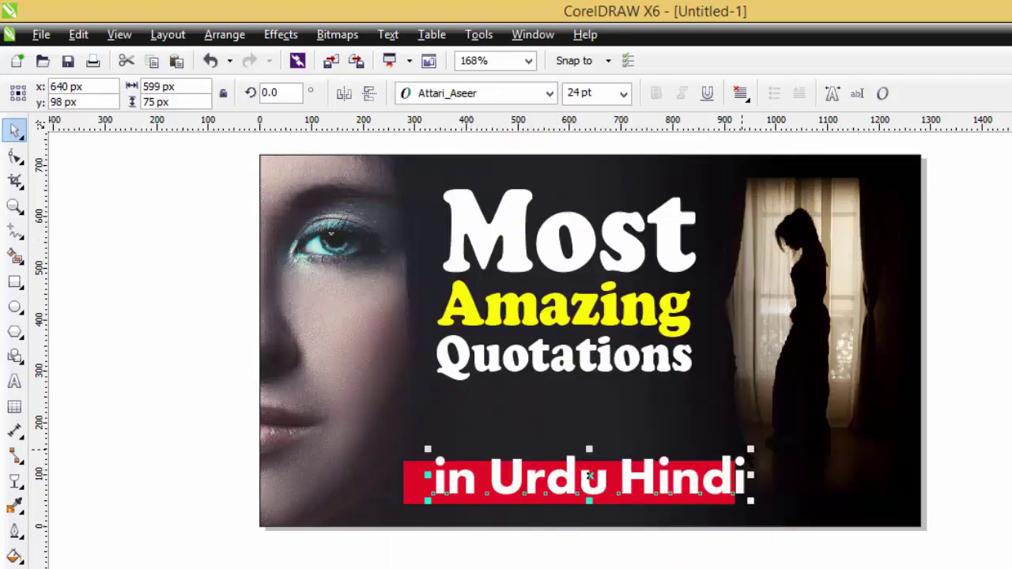
pyautogui.moveTo(751, 449); pyautogui.dragTo(651, 494)
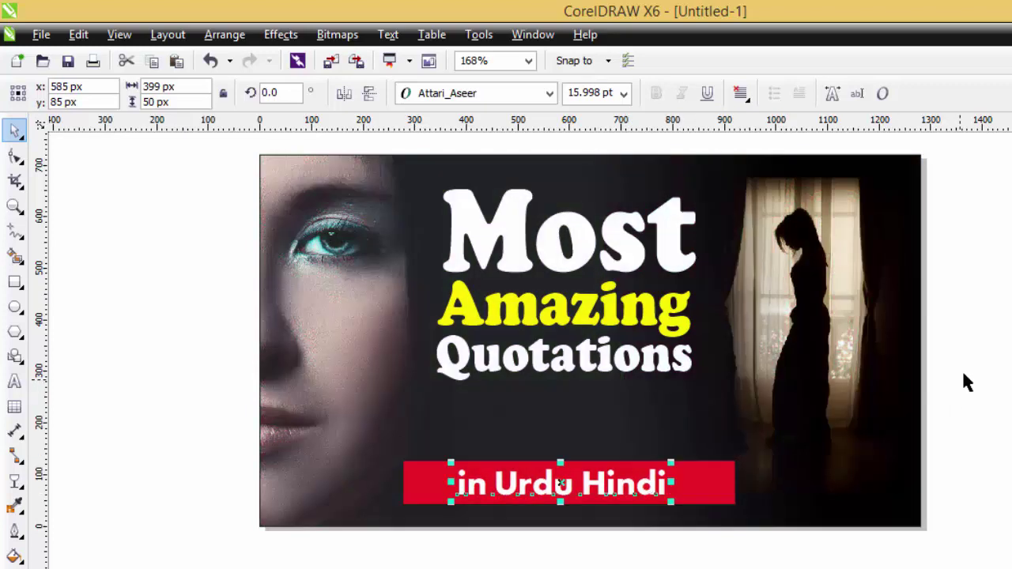
pyautogui.click(1000, 369)
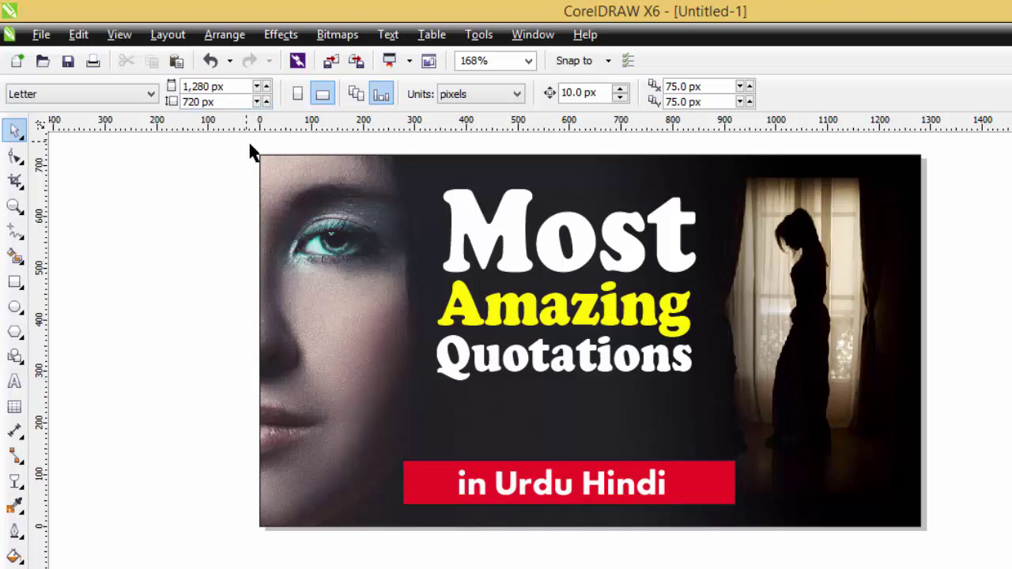
# - Select all the artwork and set up its export to the Desktop under the file name "youtube thumbnalis"
pyautogui.moveTo(250, 152); pyautogui.dragTo(941, 563)
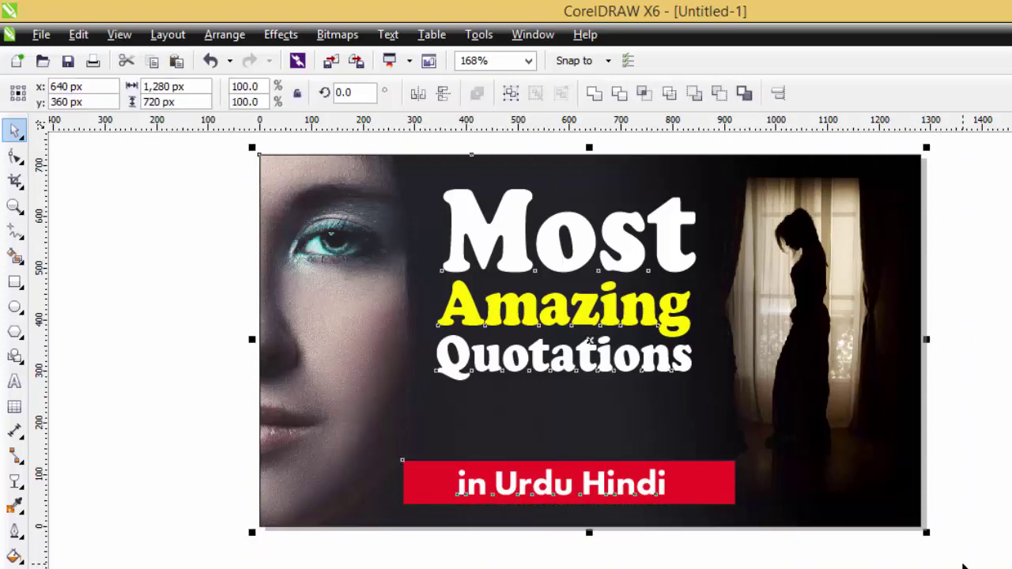
pyautogui.hotkey('ctrl', 'e')
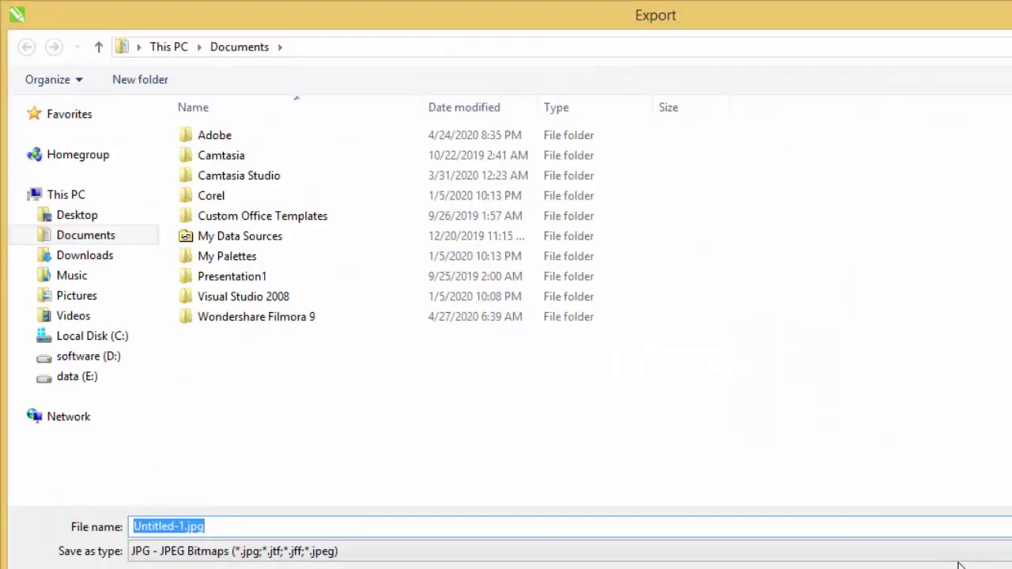
pyautogui.click(959, 565)
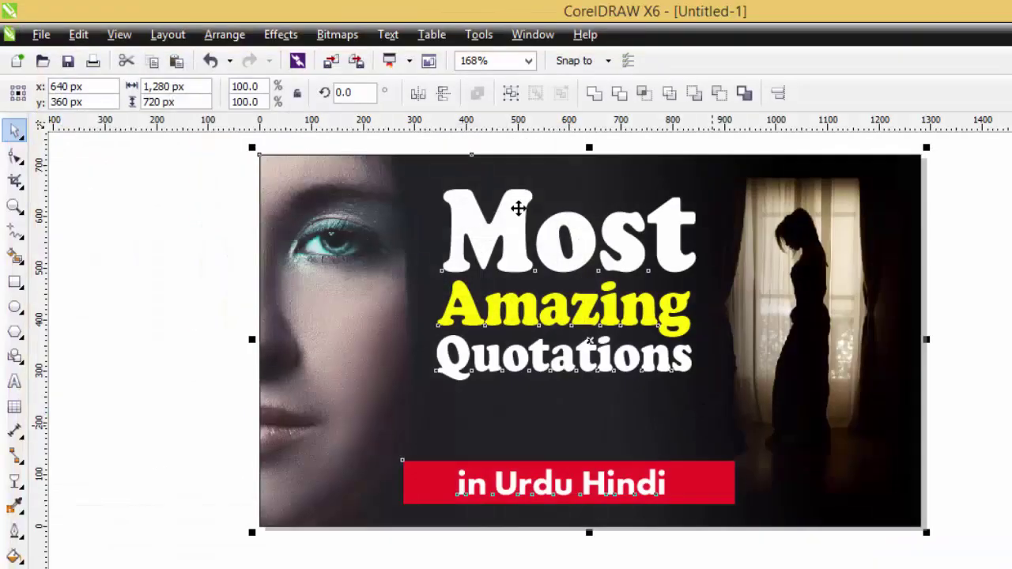
pyautogui.click(46, 40)
pyautogui.click(158, 342)
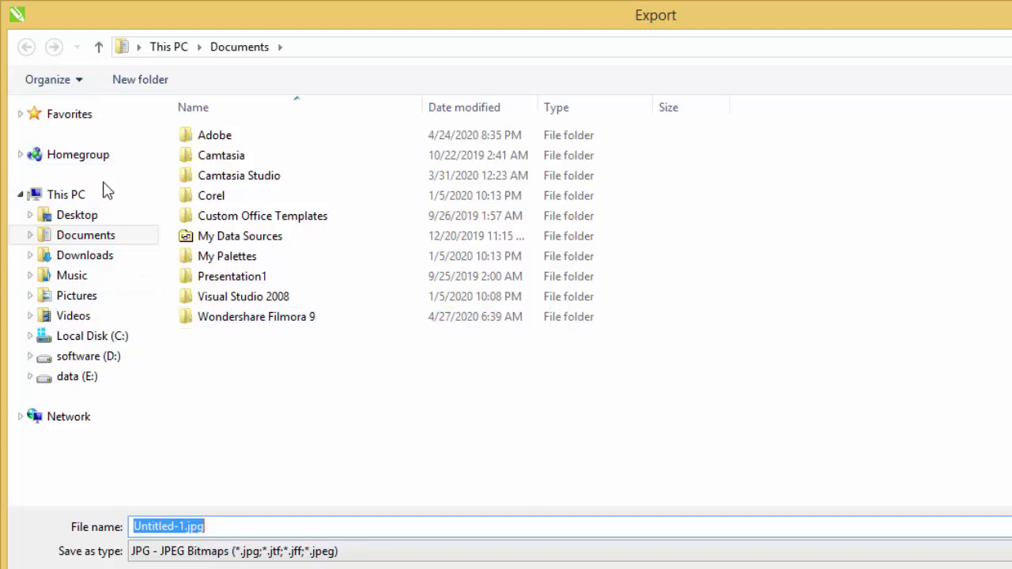
pyautogui.click(96, 224)
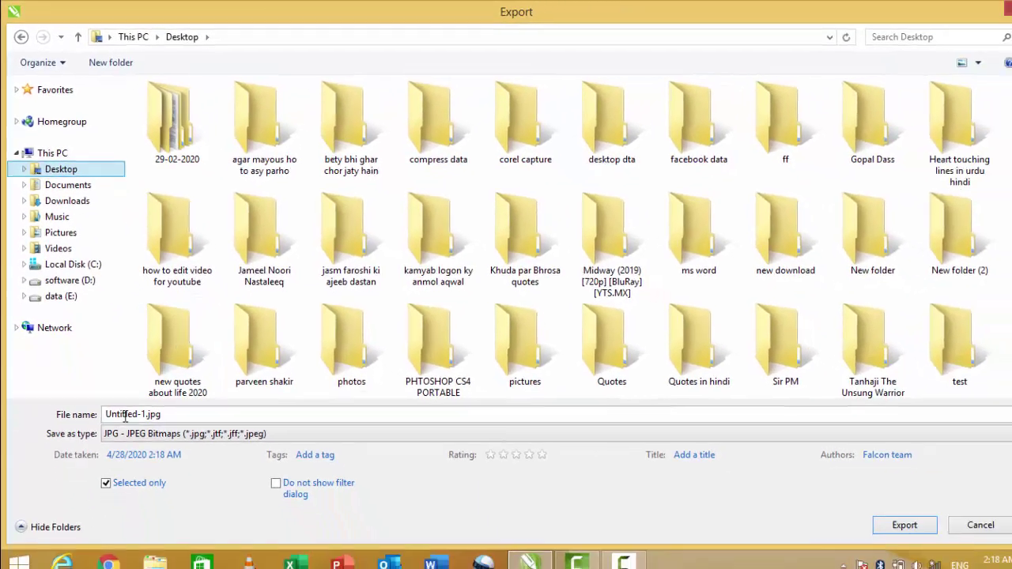
pyautogui.click(167, 528)
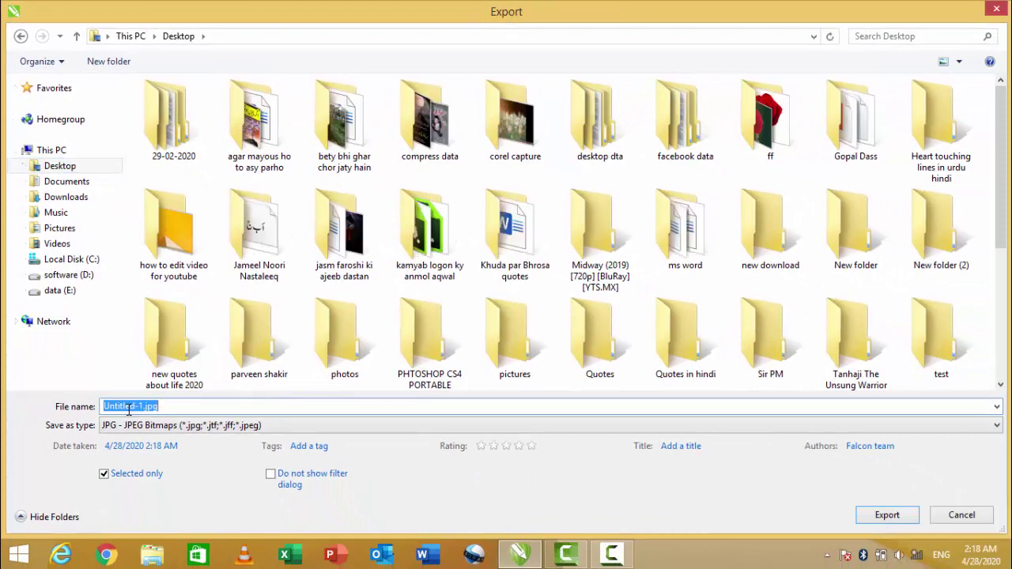
pyautogui.write('yout')
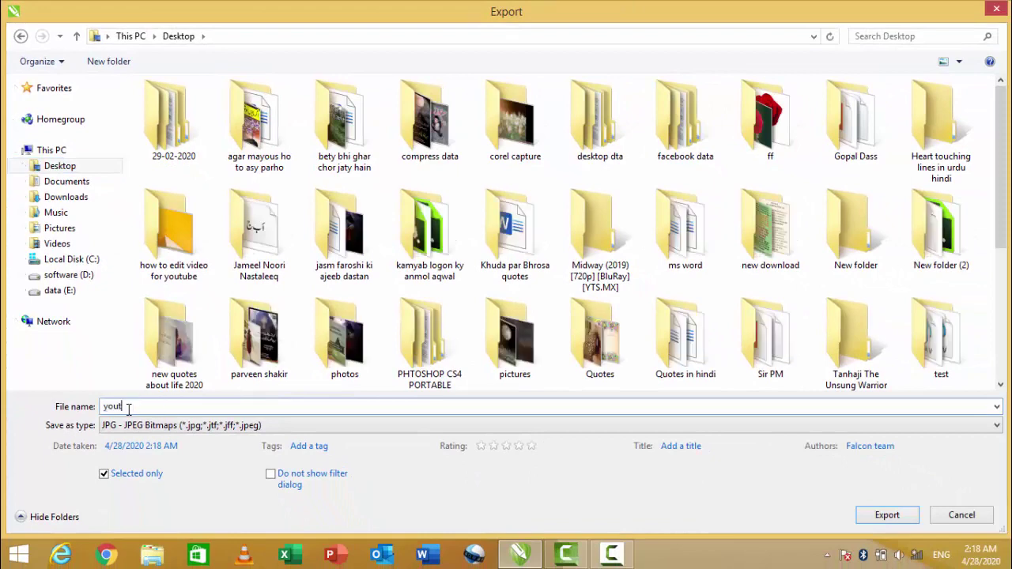
pyautogui.write('ube thumbnalis')
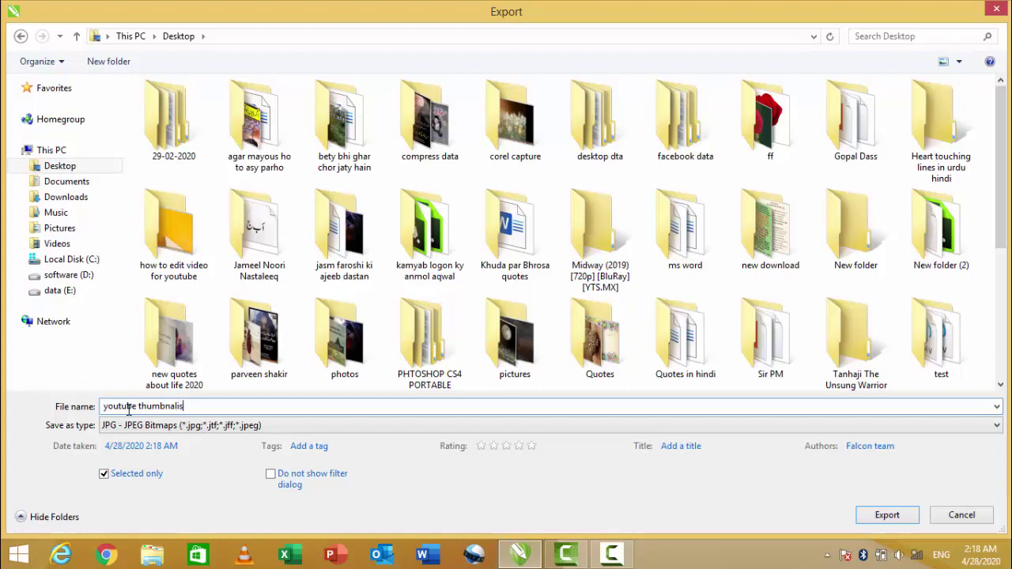
# - Export the selection as a JPG - JPEG Bitmaps file with the CMYK Color (32-bit) color mode
pyautogui.click(187, 428)
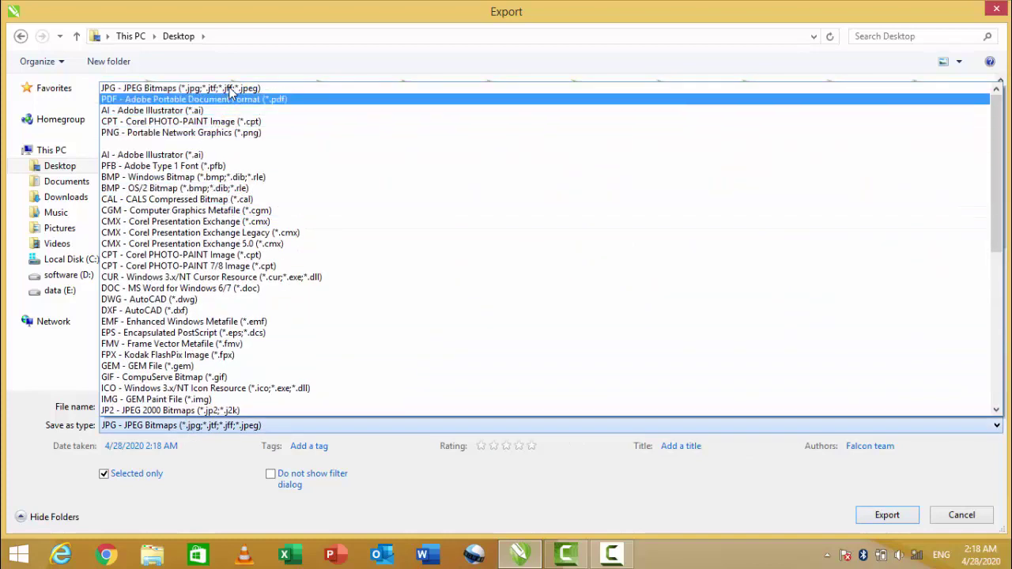
pyautogui.click(230, 91)
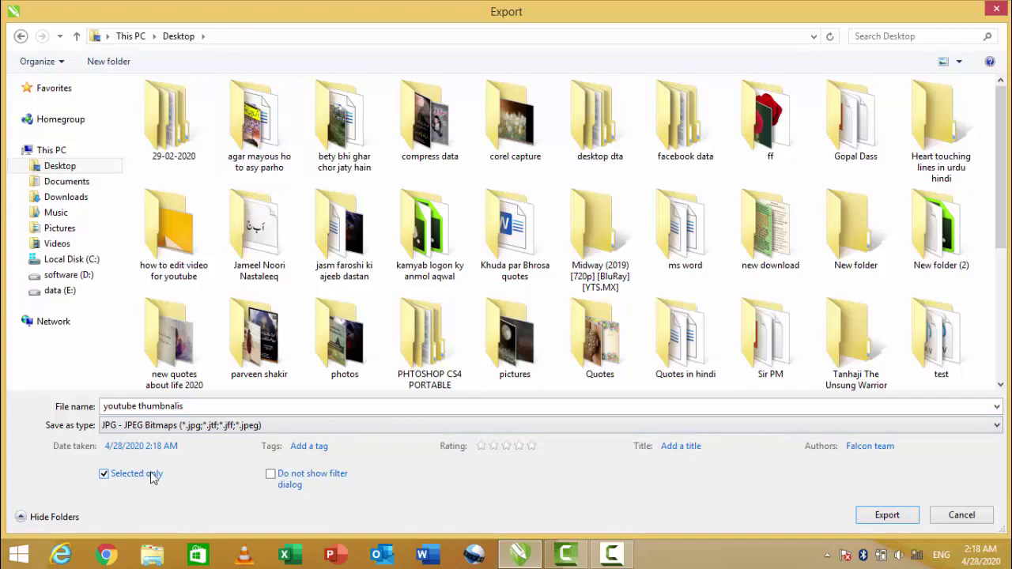
pyautogui.click(870, 516)
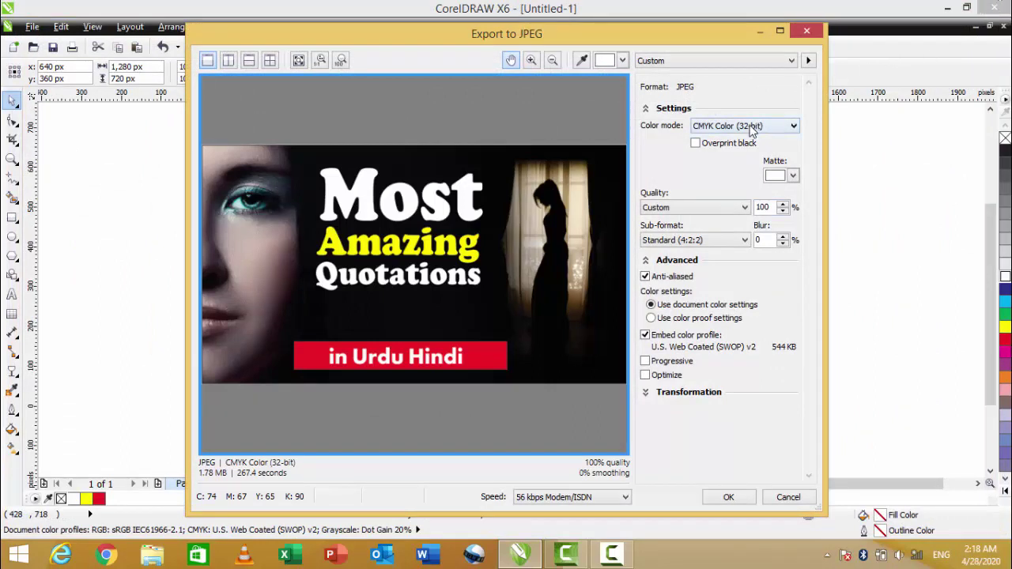
pyautogui.click(751, 128)
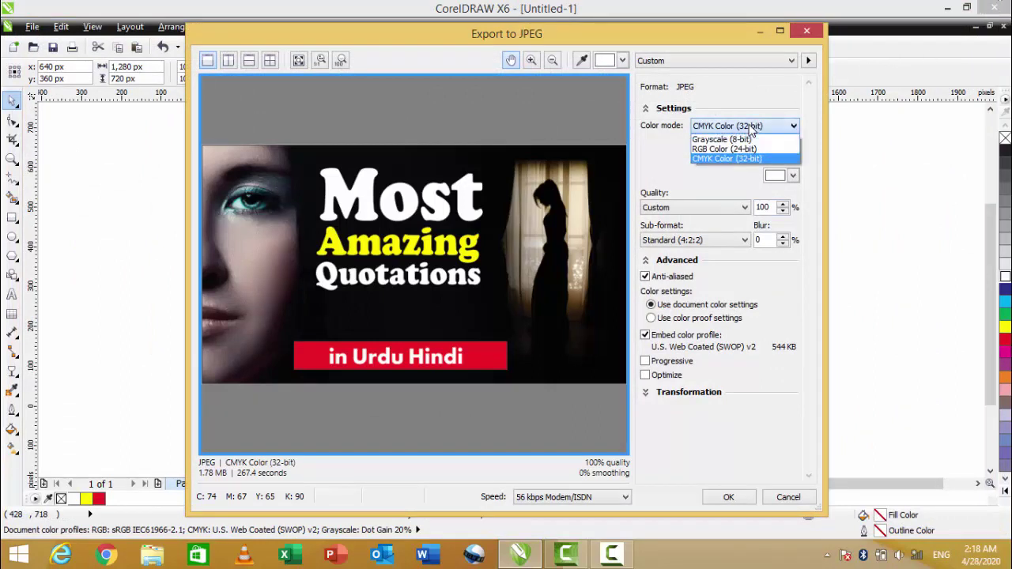
pyautogui.click(735, 159)
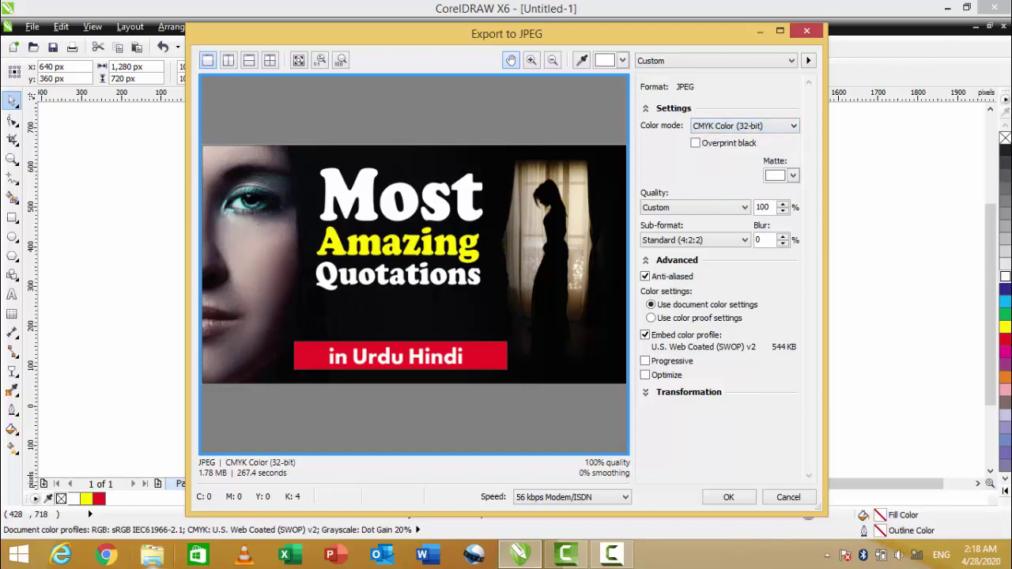
pyautogui.click(728, 497)
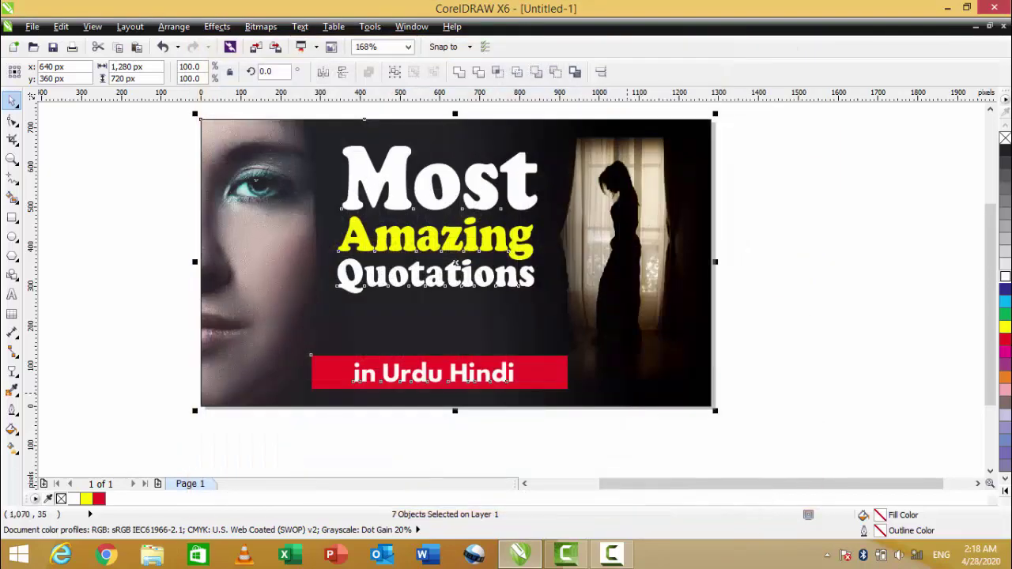
# - View the exported "youtube thumbnalis" image from the desktop in Windows Photo Viewer, and return to CorelDRAW
pyautogui.click(947, 9)
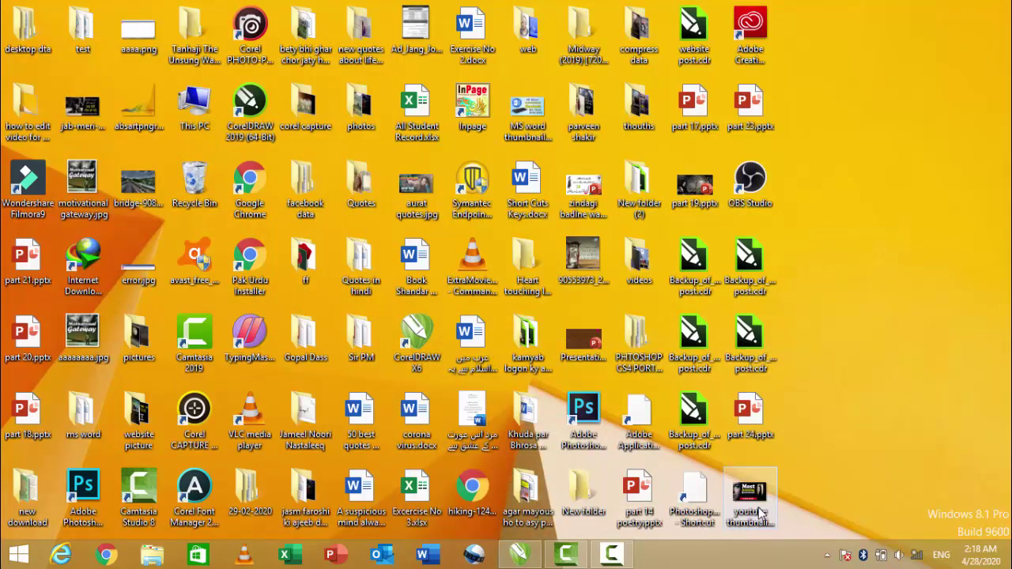
pyautogui.doubleClick(751, 495)
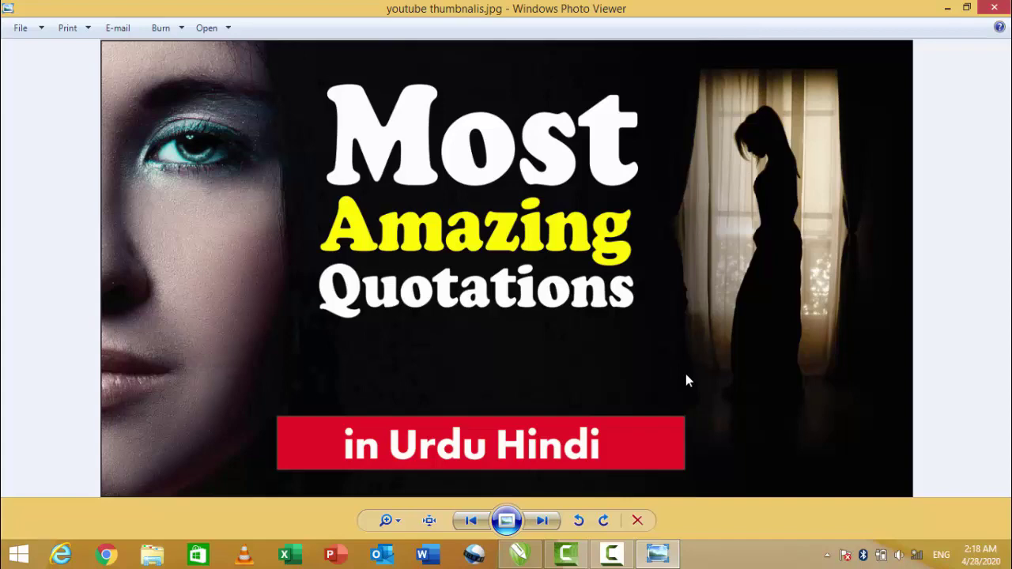
pyautogui.click(995, 8)
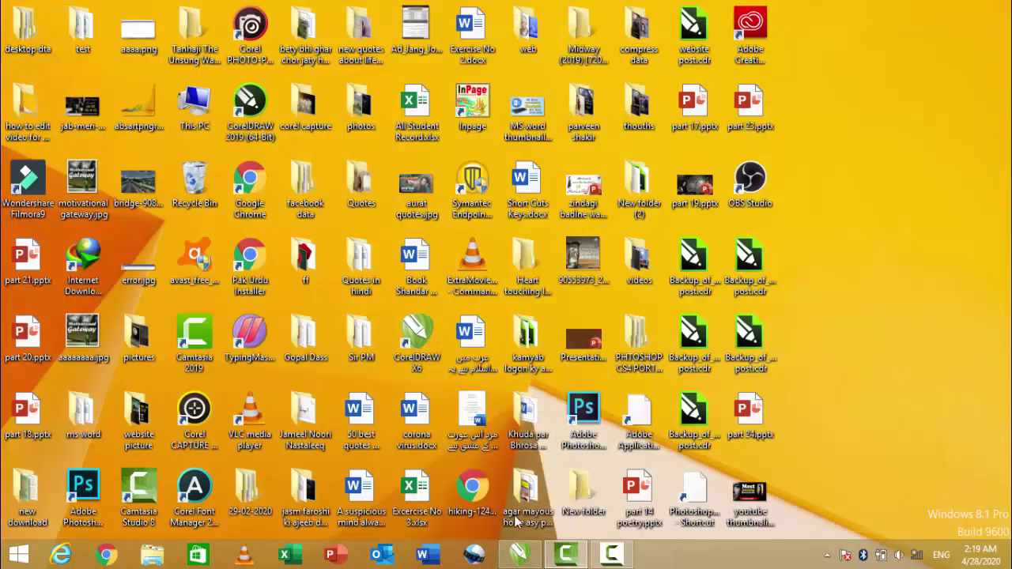
pyautogui.click(522, 555)
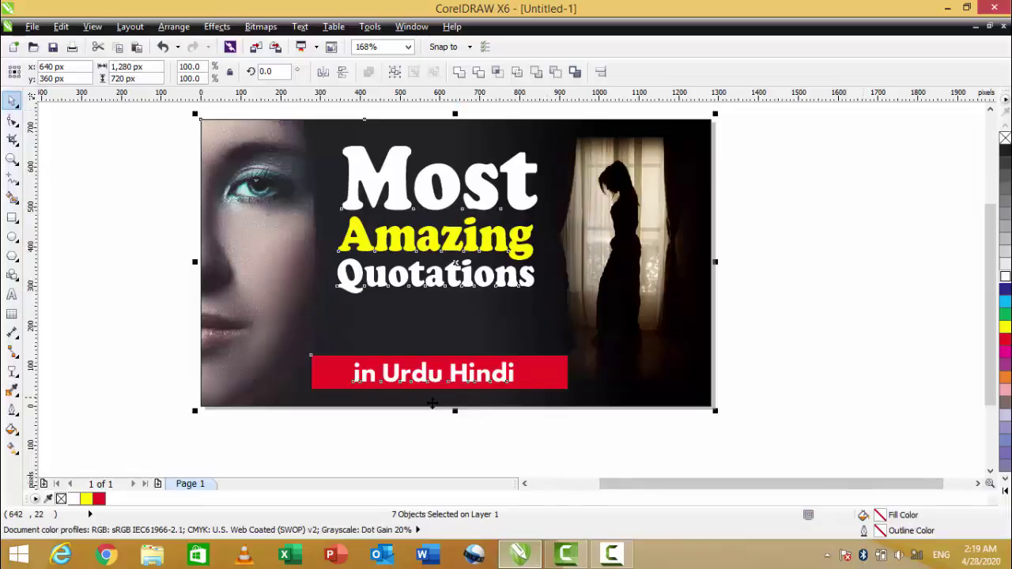
# - Delete the woman silhouette image, the portrait and the dark background from the page
pyautogui.click(393, 426)
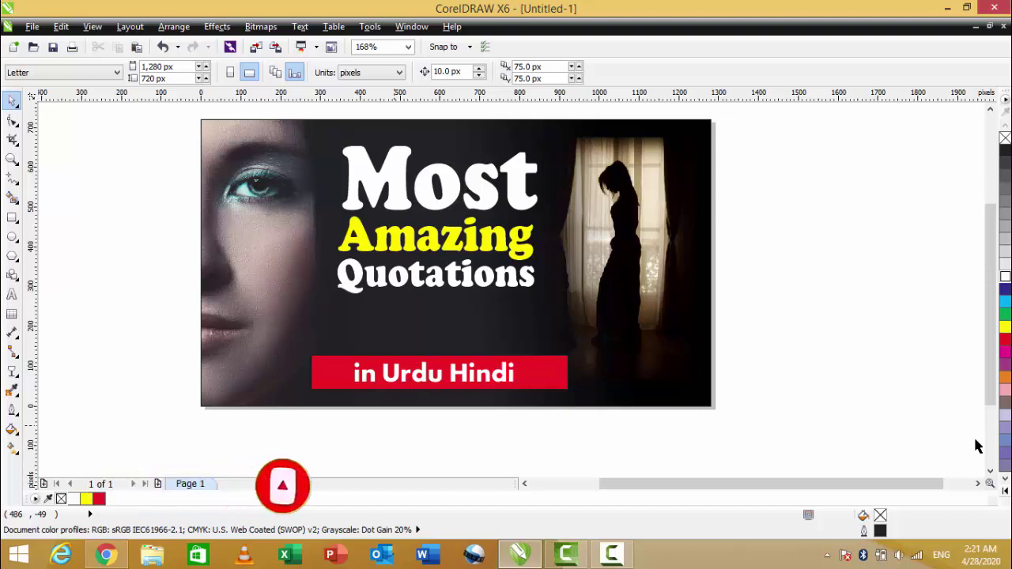
pyautogui.click(600, 247)
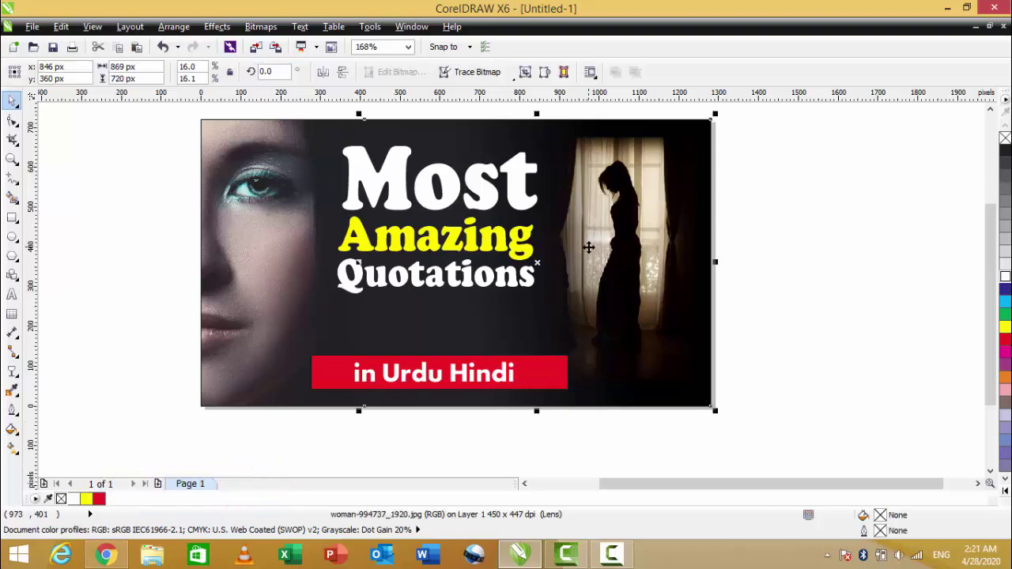
pyautogui.press('Delete')
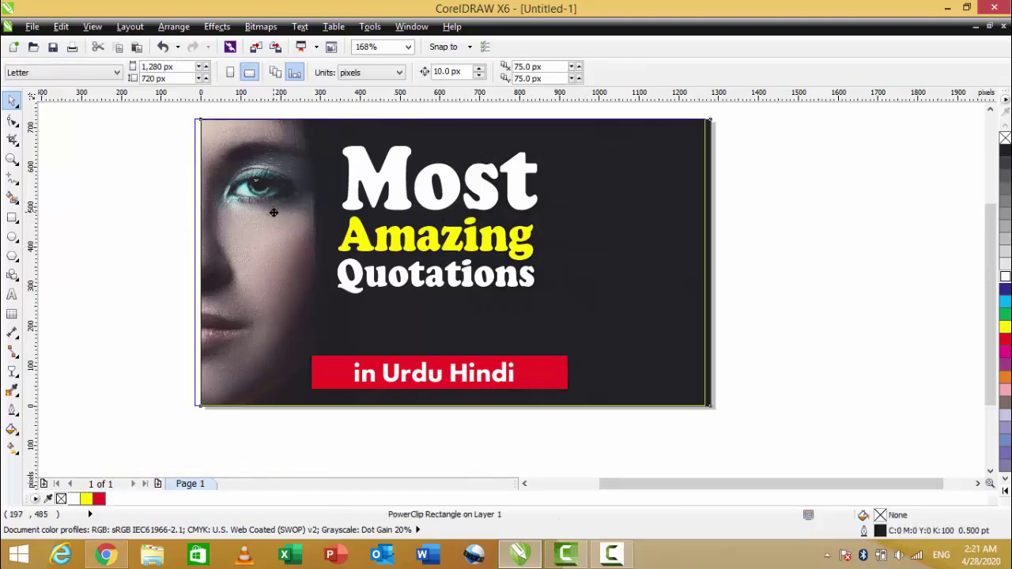
pyautogui.click(296, 217)
pyautogui.press('Delete')
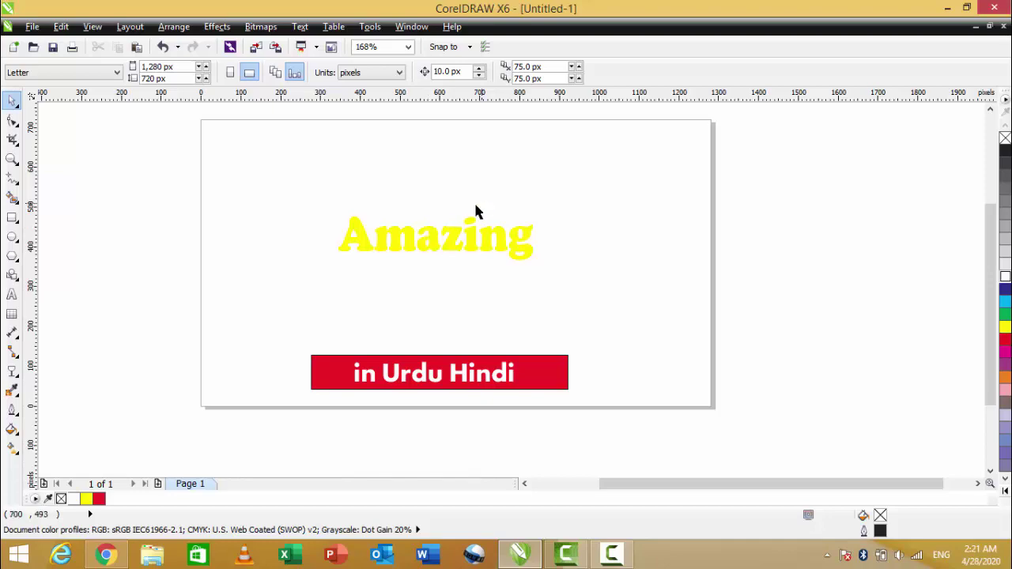
# - Switch to remove.bg in Chrome and upload the "winter-999972_1920.jpg" image from the "wallpaper 2020" folder
pyautogui.click(105, 553)
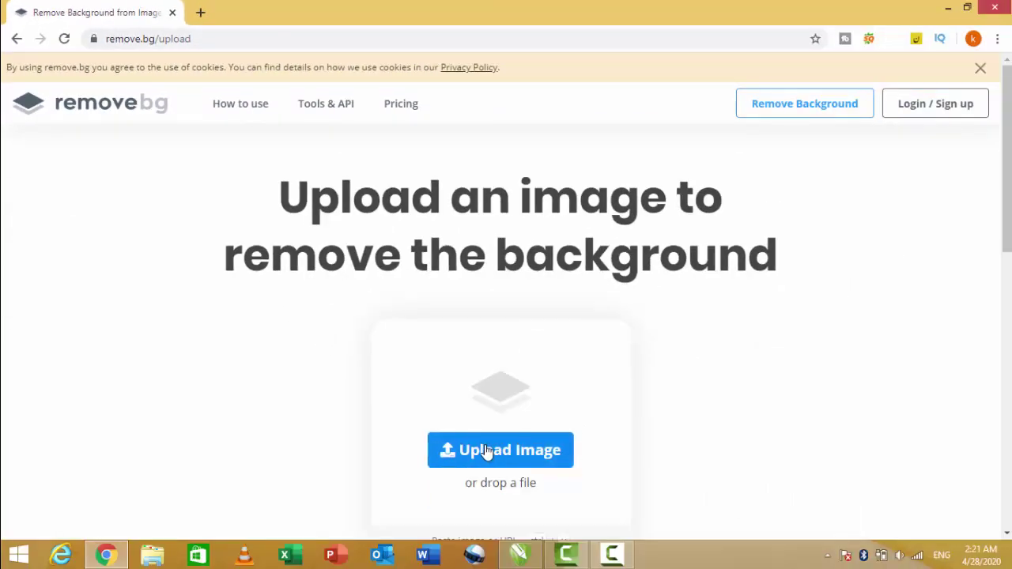
pyautogui.click(523, 458)
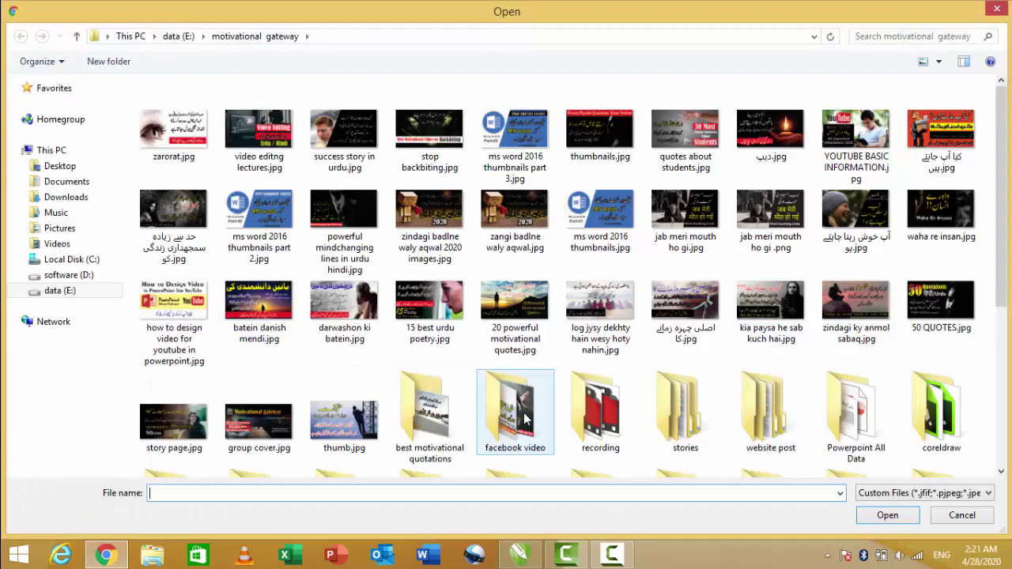
pyautogui.doubleClick(520, 425)
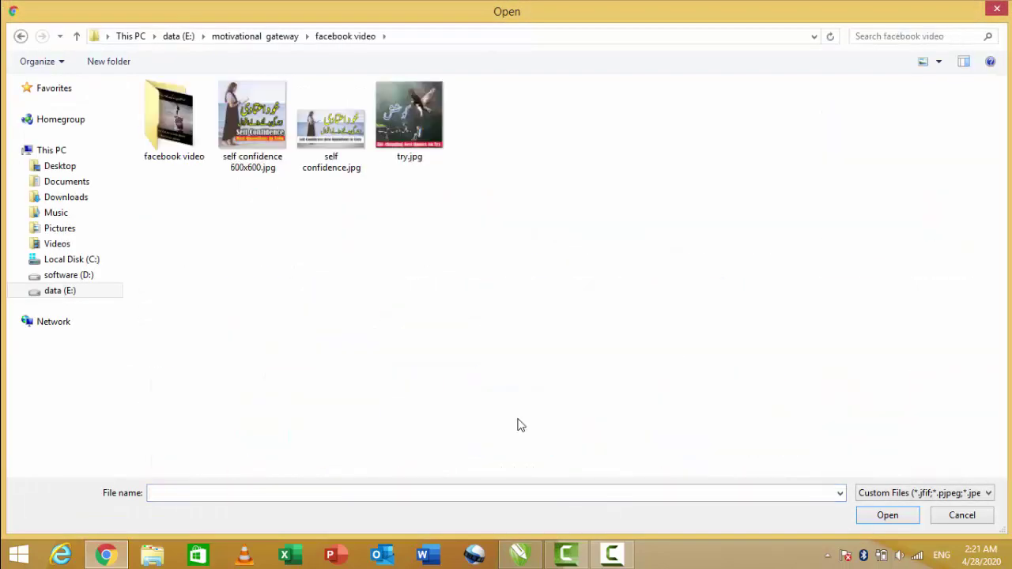
pyautogui.press('BackSpace')
pyautogui.scroll(-3, 520, 426)
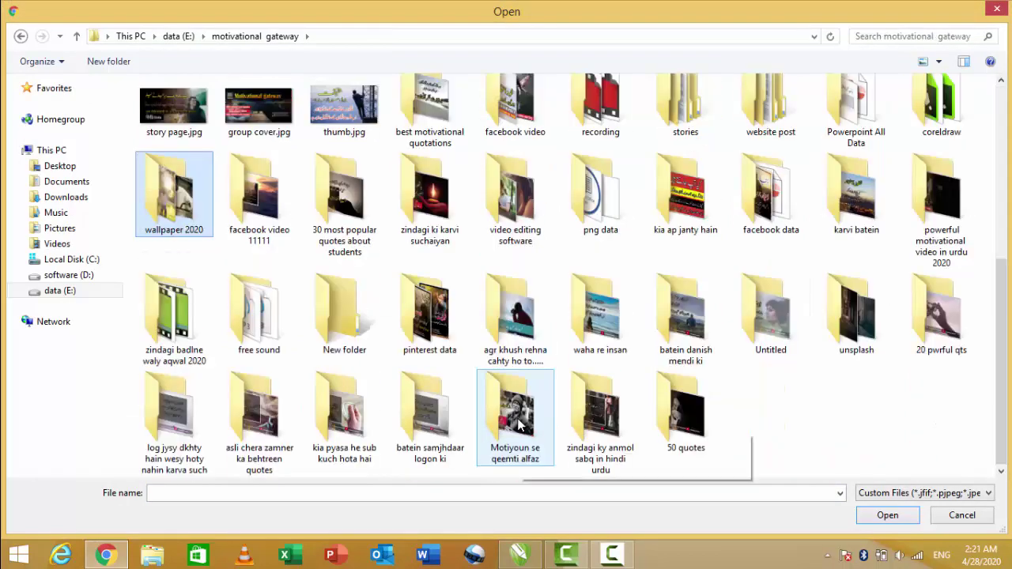
pyautogui.press('Return')
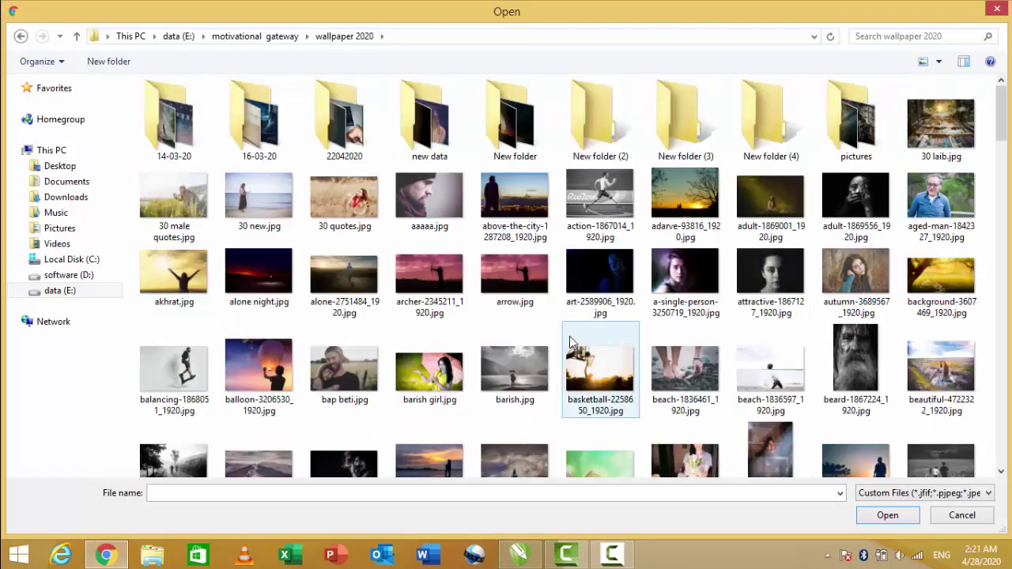
pyautogui.scroll(-10, 556, 332)
pyautogui.scroll(-15, 555, 326)
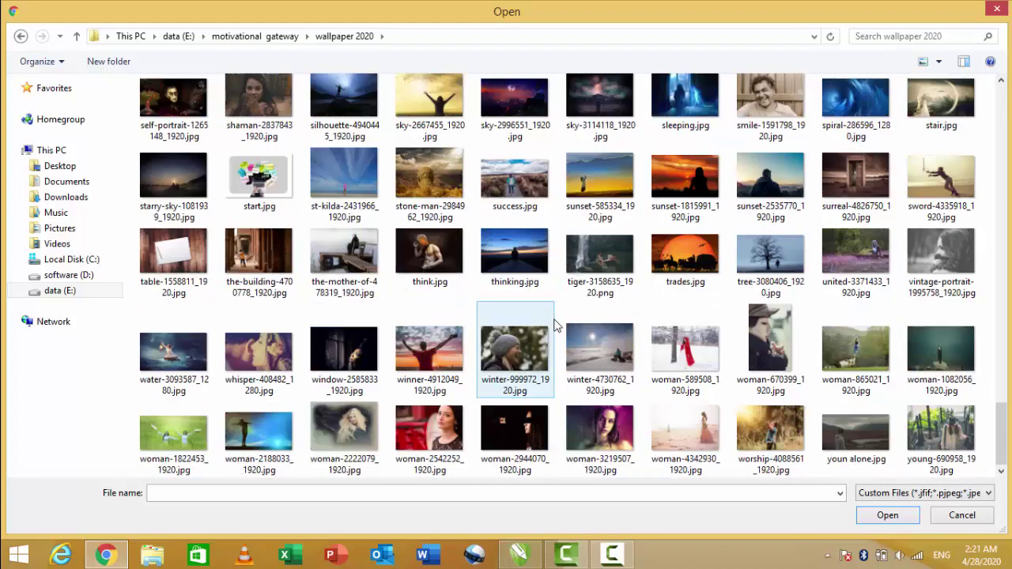
pyautogui.click(514, 348)
pyautogui.click(886, 515)
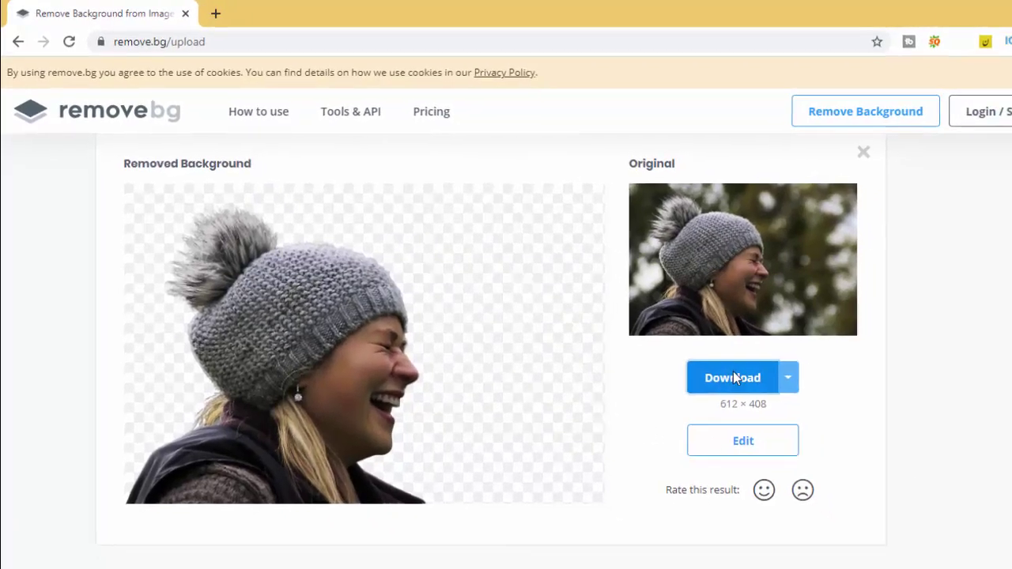
# - Download the background-free image of the laughing woman and show the downloaded file in its folder
pyautogui.click(734, 378)
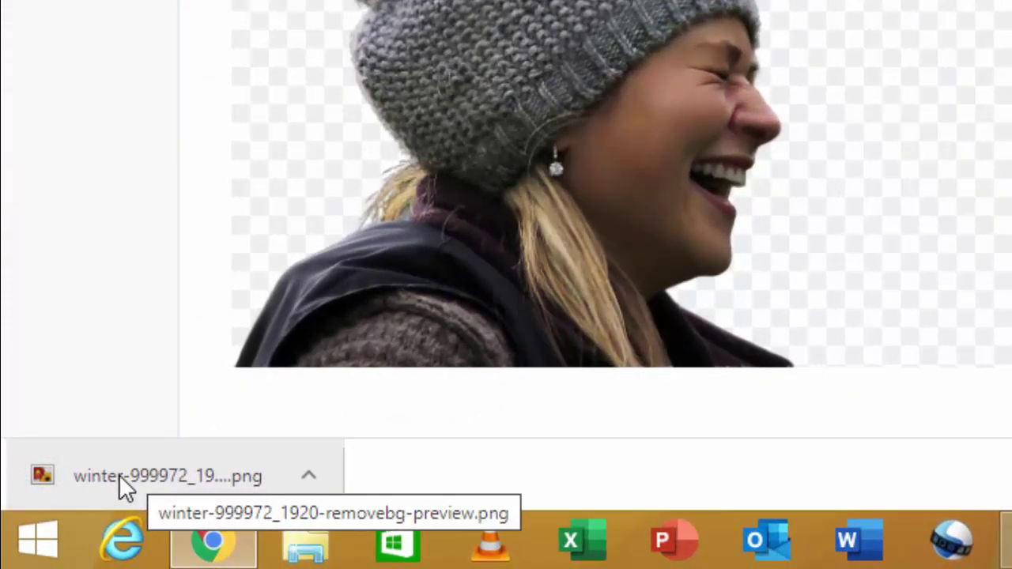
pyautogui.rightClick(118, 475)
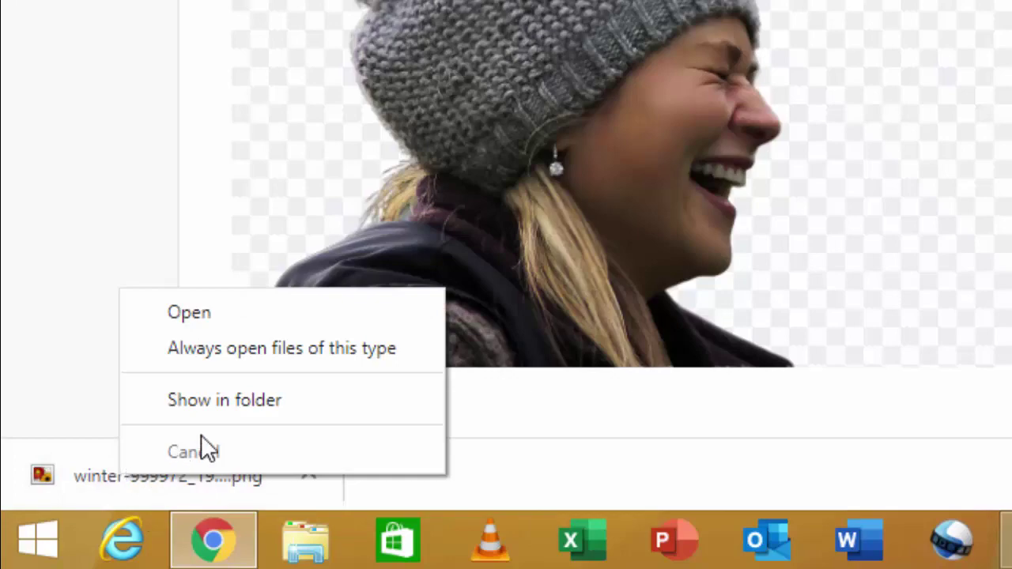
pyautogui.click(253, 401)
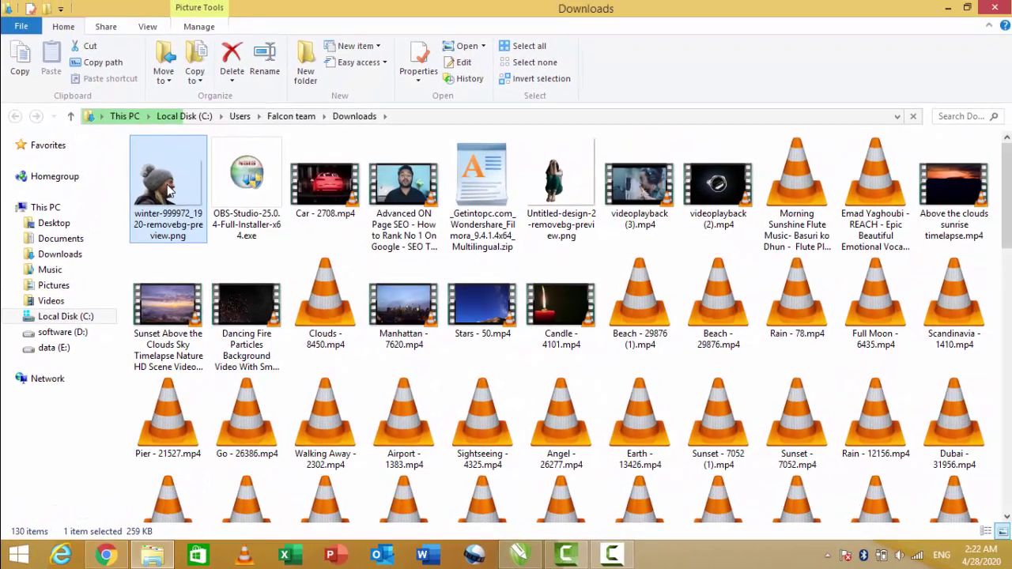
# - Place "winter-999972_1920-removebg-preview.png" in the CorelDRAW document and scale it to nearly the page height in the page's lower-left corner
pyautogui.moveTo(169, 190); pyautogui.dragTo(621, 299)
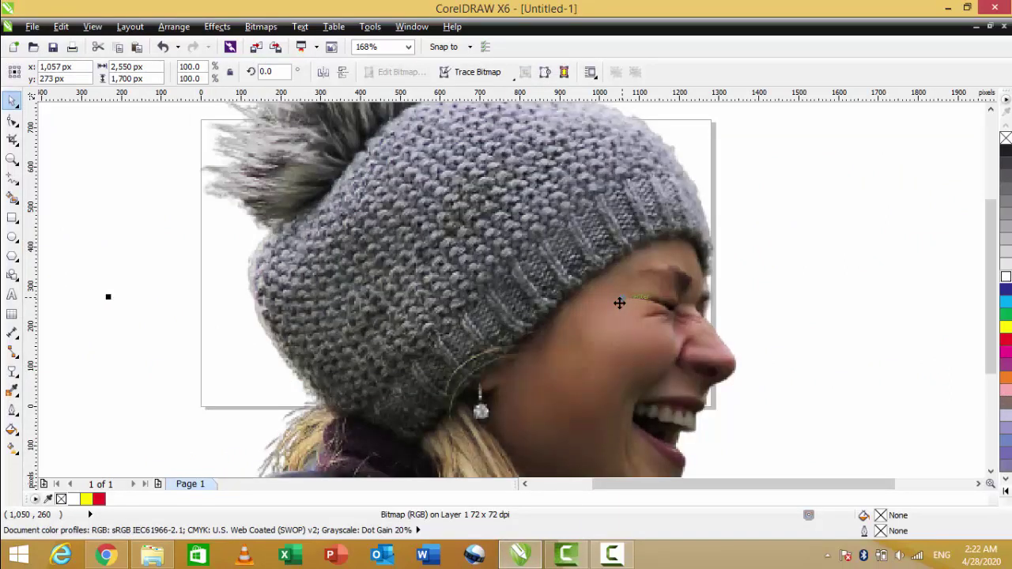
pyautogui.hotkey('shift', 'F2')
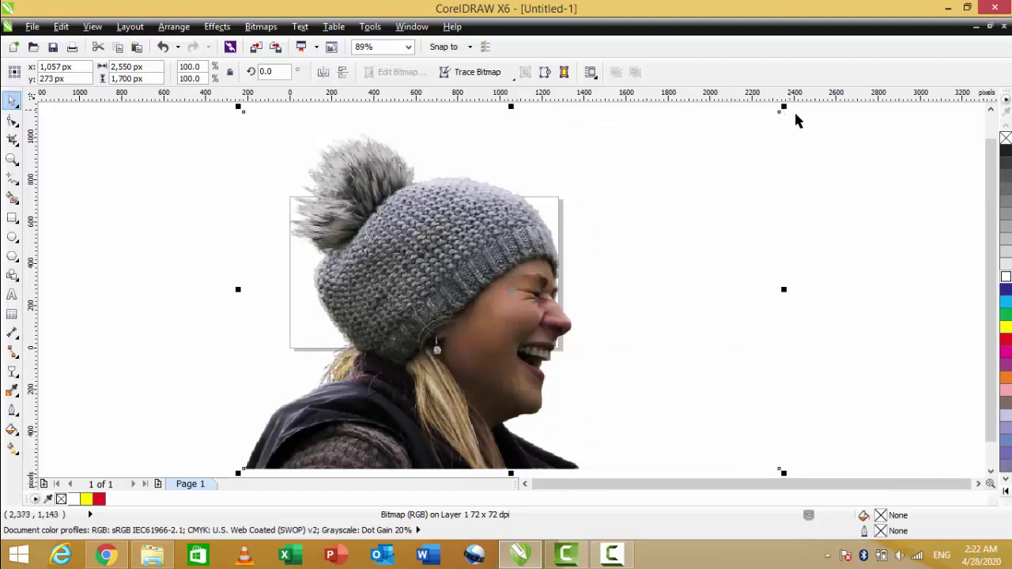
pyautogui.moveTo(783, 106); pyautogui.dragTo(401, 364)
pyautogui.moveTo(310, 419); pyautogui.dragTo(362, 303)
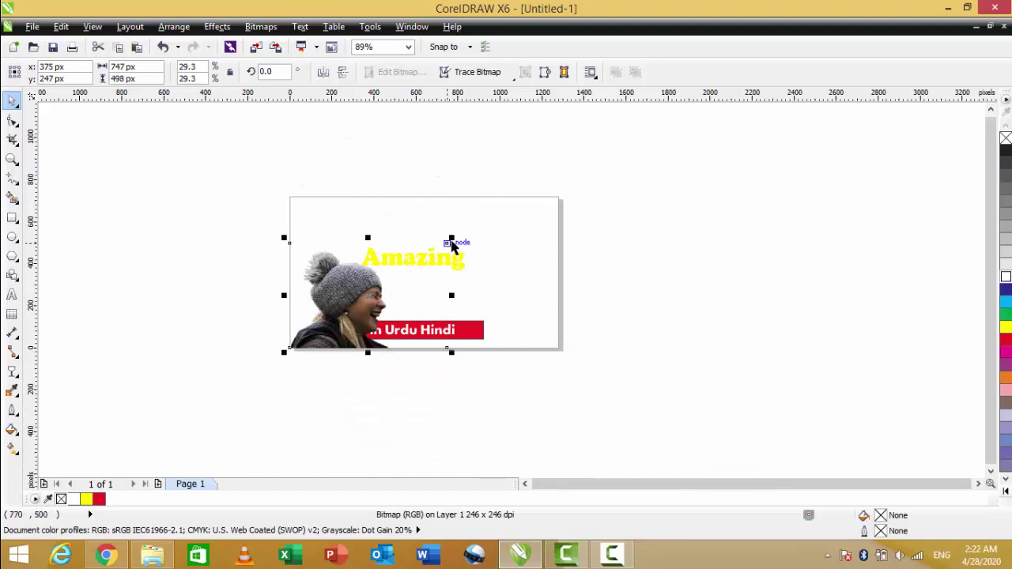
pyautogui.moveTo(453, 237); pyautogui.dragTo(522, 191)
pyautogui.click(618, 267)
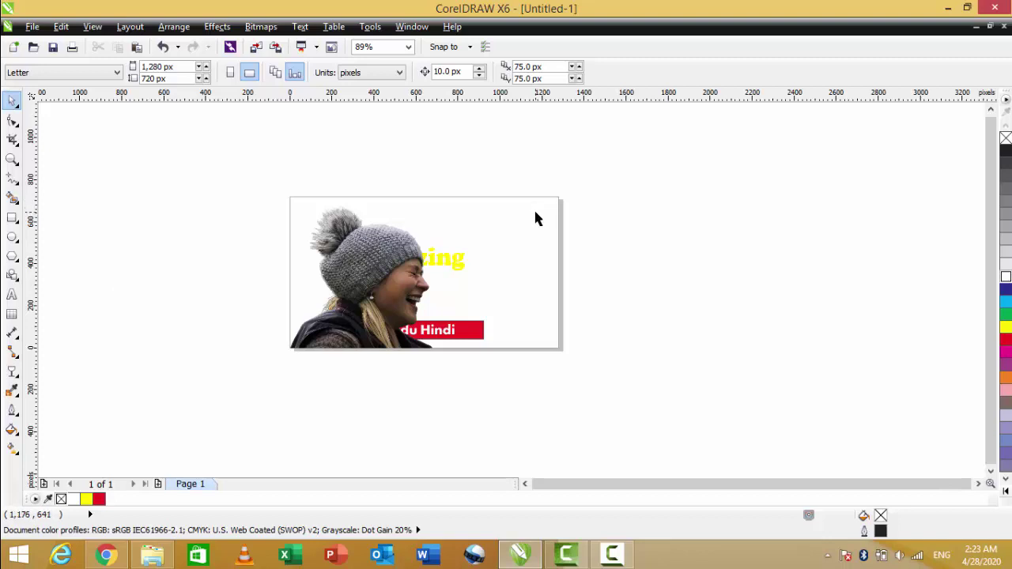
# - Add a 1,280 by 720 px page-sized background rectangle and give it a radial fountain fill from medium grey to white
pyautogui.doubleClick(11, 221)
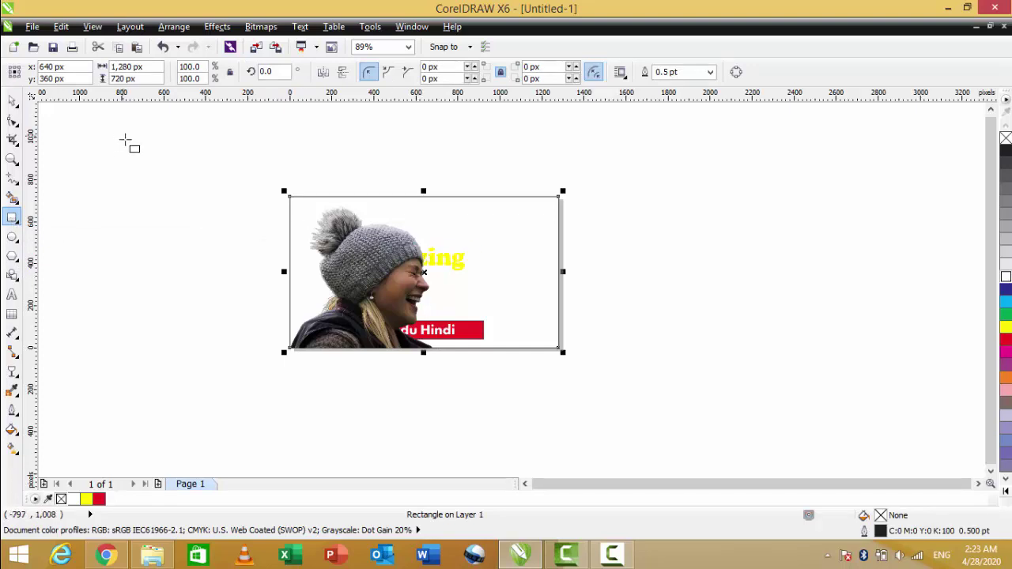
pyautogui.click(13, 103)
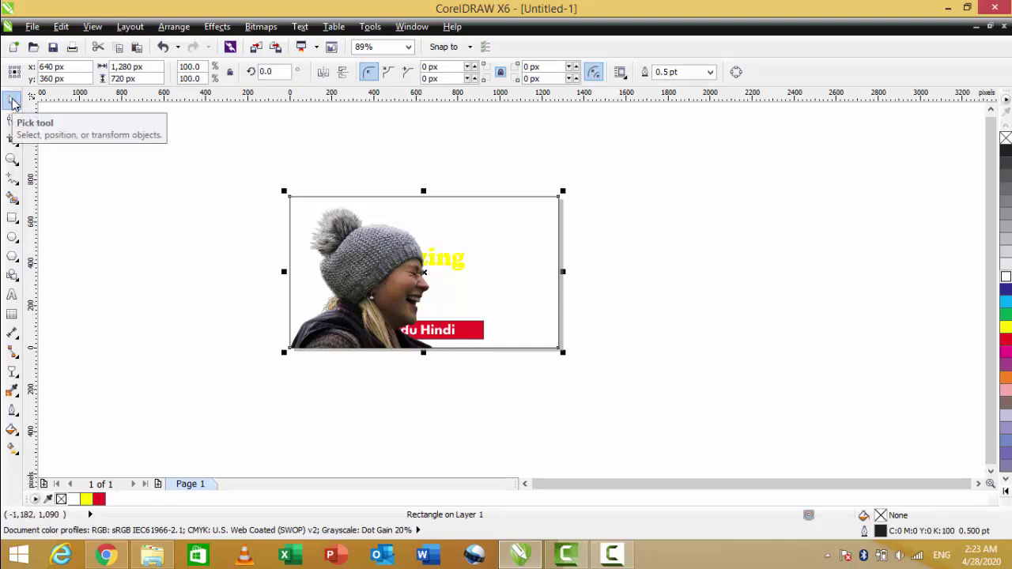
pyautogui.press('F11')
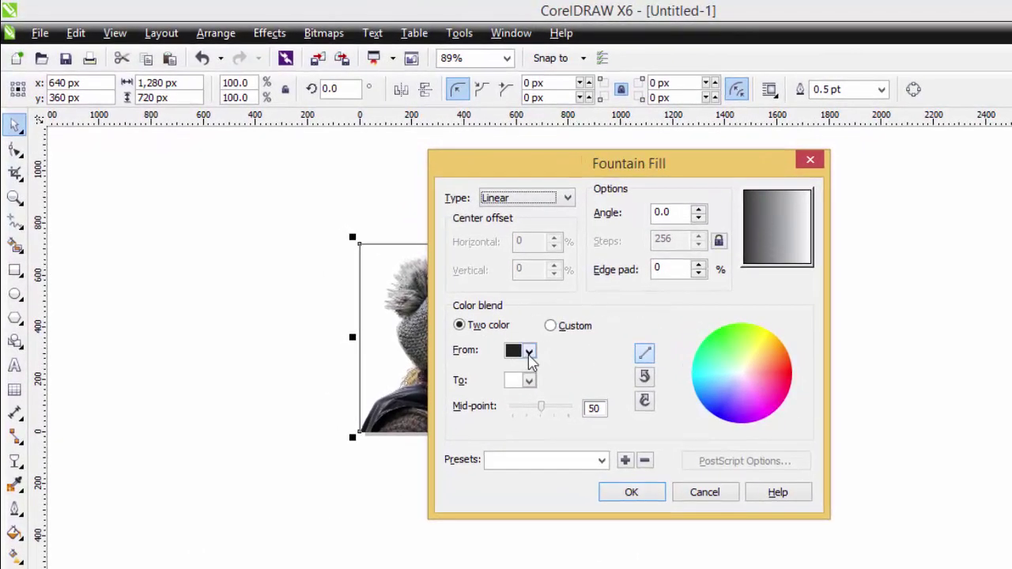
pyautogui.click(526, 199)
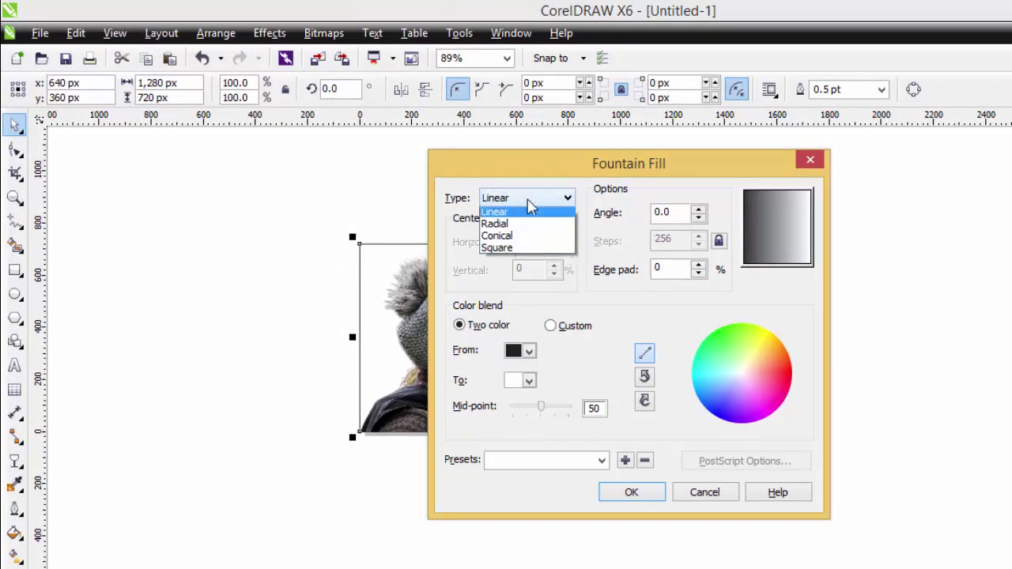
pyautogui.click(503, 228)
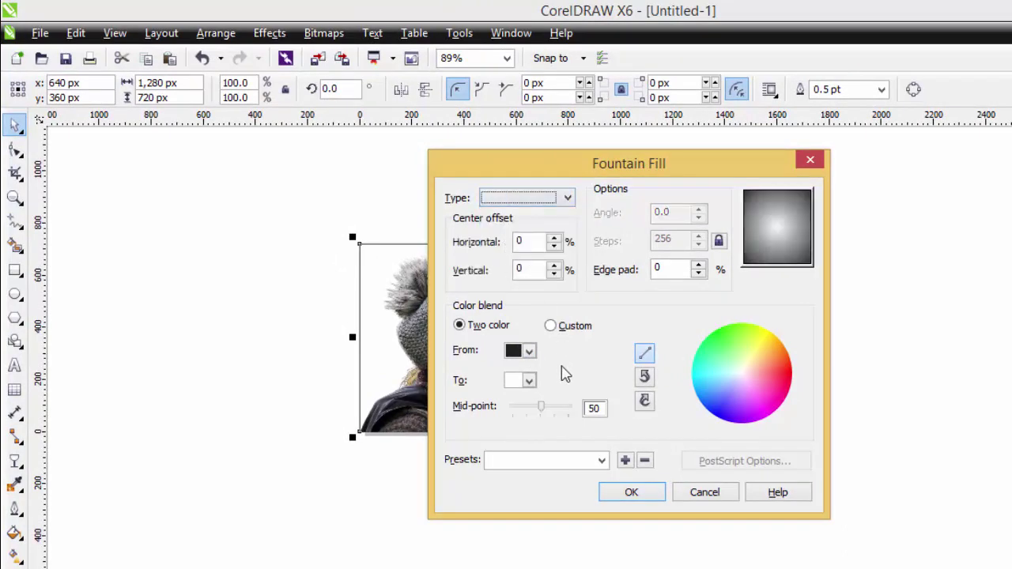
pyautogui.click(529, 353)
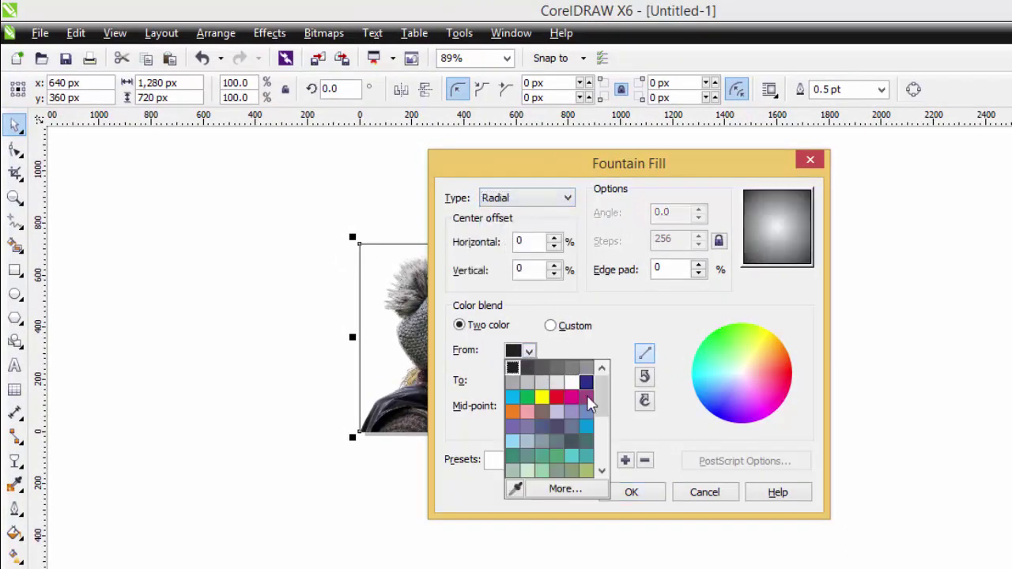
pyautogui.moveTo(606, 402)
pyautogui.mouseDown()
pyautogui.moveTo(606, 418)
pyautogui.moveTo(606, 403)
pyautogui.mouseUp()
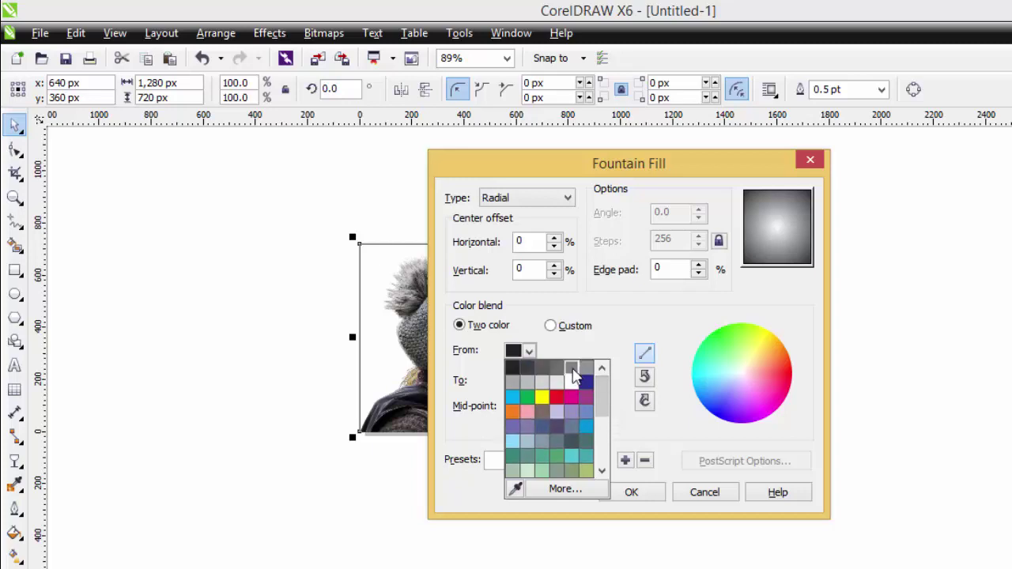
pyautogui.click(578, 369)
pyautogui.click(644, 499)
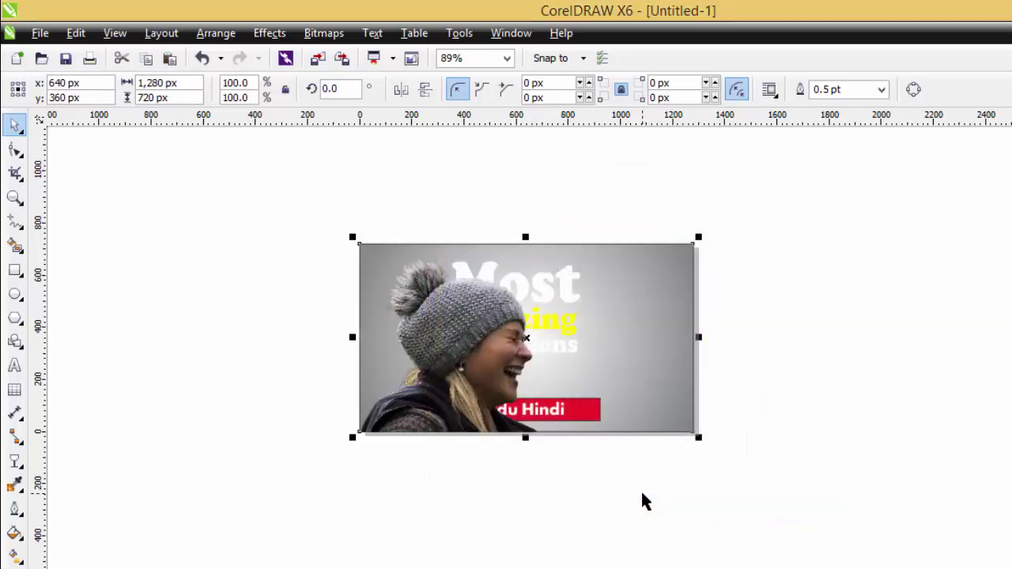
pyautogui.click(851, 338)
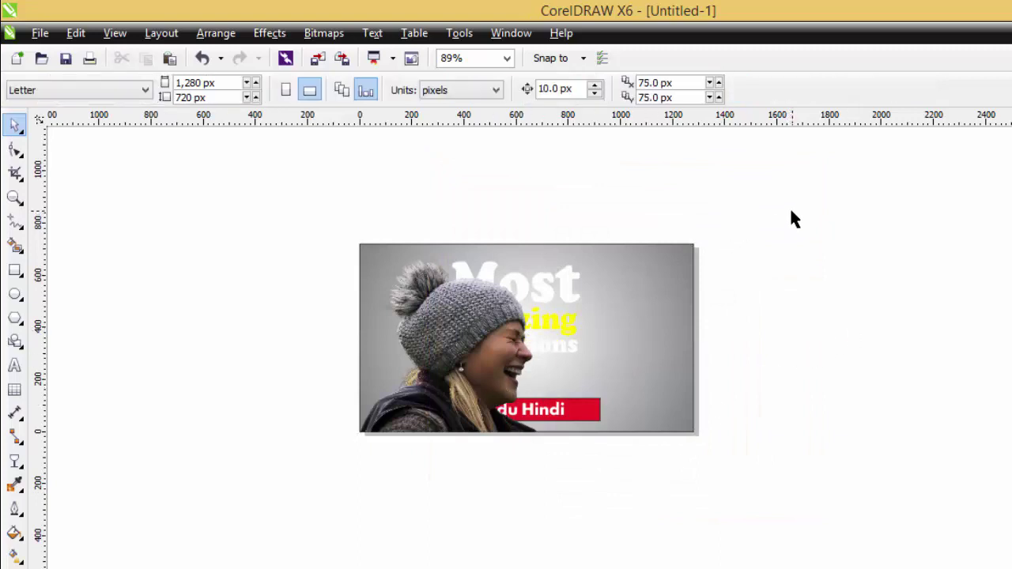
# - Move the "Most Amazing Quotations" and "in Urdu Hindi" texts to the page's right side and shift the red banner behind "in Urdu Hindi"
pyautogui.moveTo(793, 211); pyautogui.dragTo(348, 378)
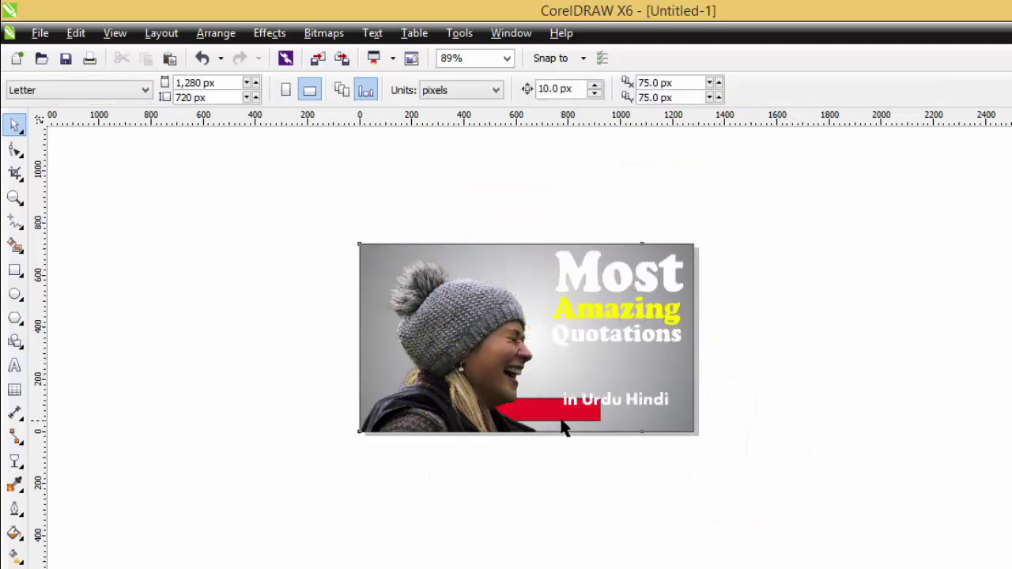
pyautogui.click(576, 412)
pyautogui.press('Escape')
pyautogui.click(585, 427)
pyautogui.hotkey('ctrl', 'z')
# - Align the red banner and the "in Urdu Hindi" text to the right edge of the grey background
pyautogui.moveTo(755, 361); pyautogui.dragTo(448, 453)
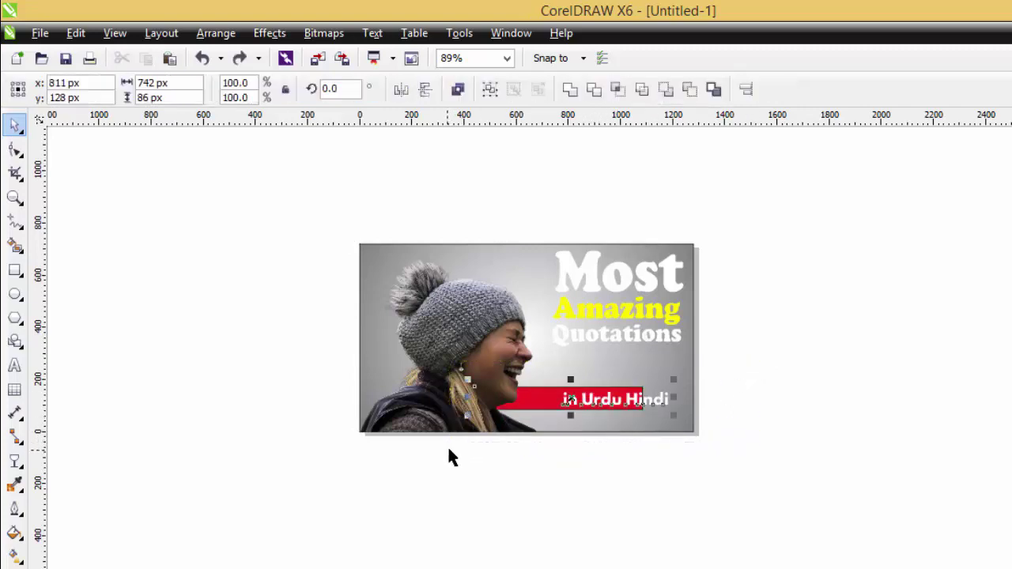
pyautogui.click(690, 347)
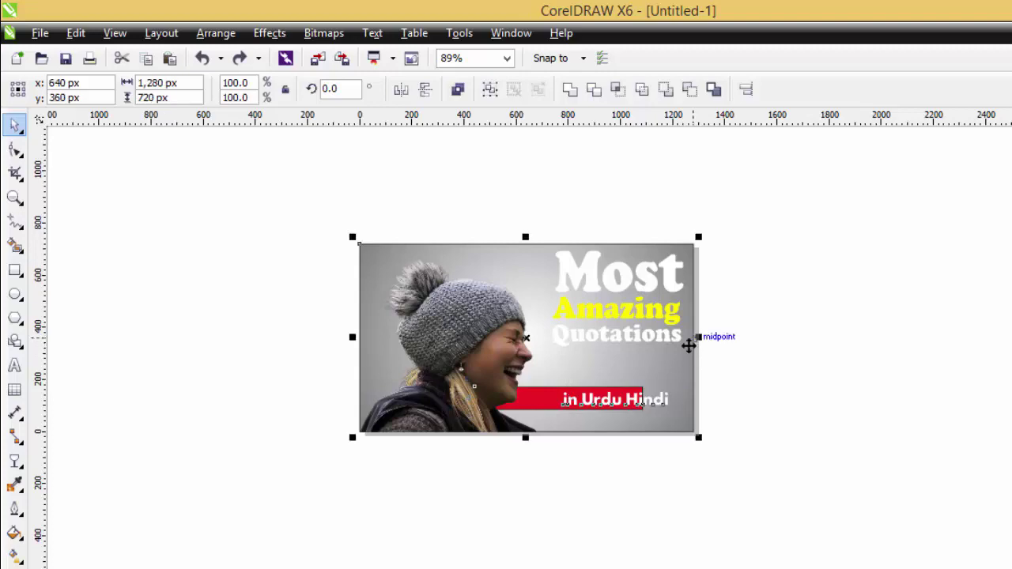
pyautogui.press('r')
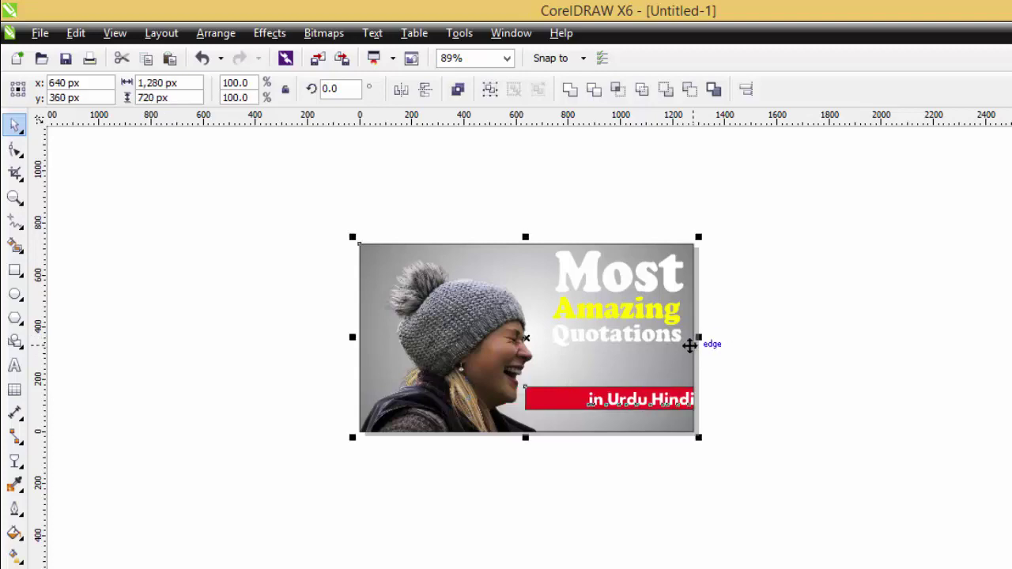
pyautogui.click(754, 368)
# - Reposition the "in Urdu Hindi" text so it sits centered on the red banner
pyautogui.click(654, 403)
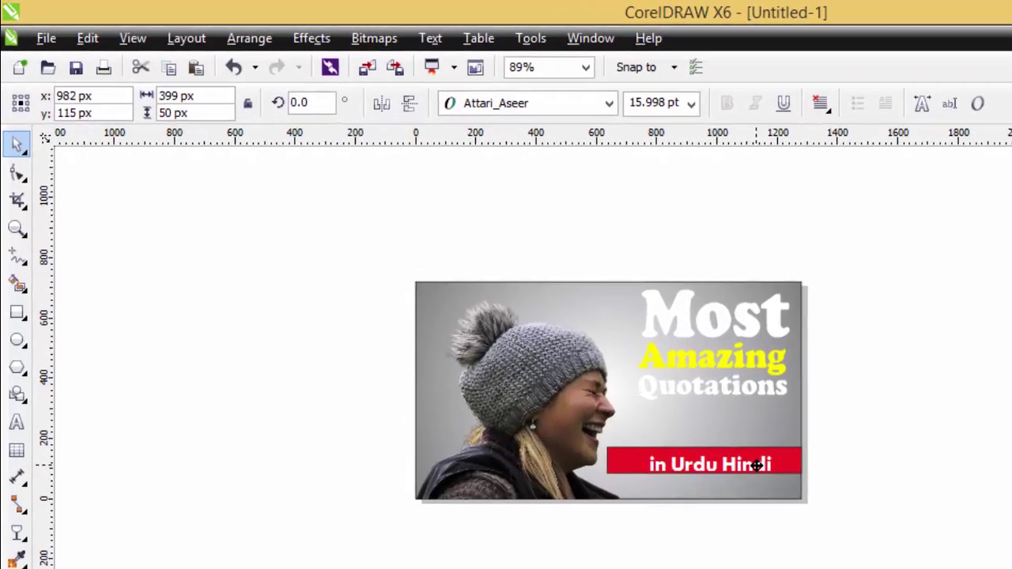
pyautogui.moveTo(757, 466); pyautogui.dragTo(753, 463)
pyautogui.press('F4')
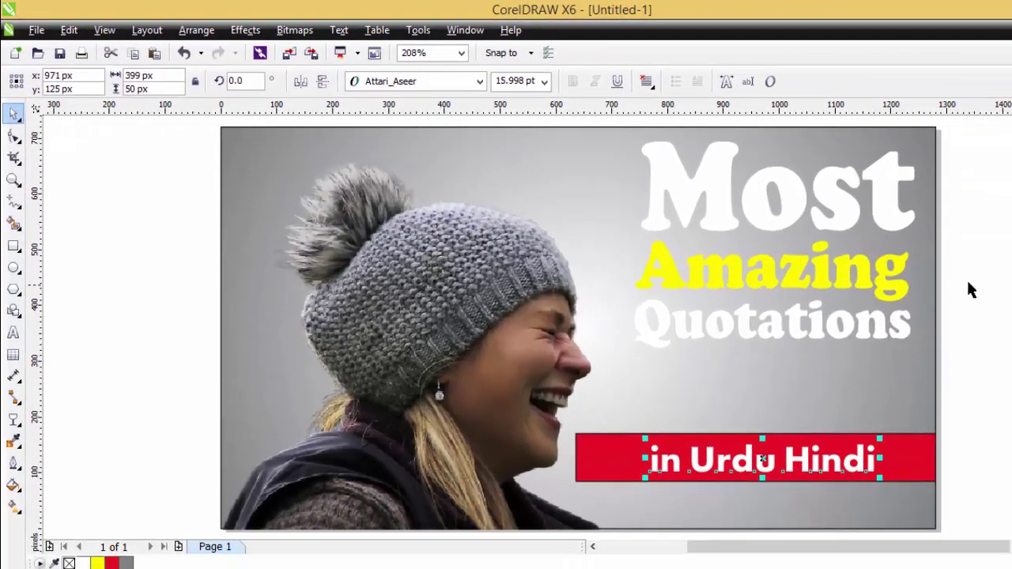
pyautogui.click(971, 290)
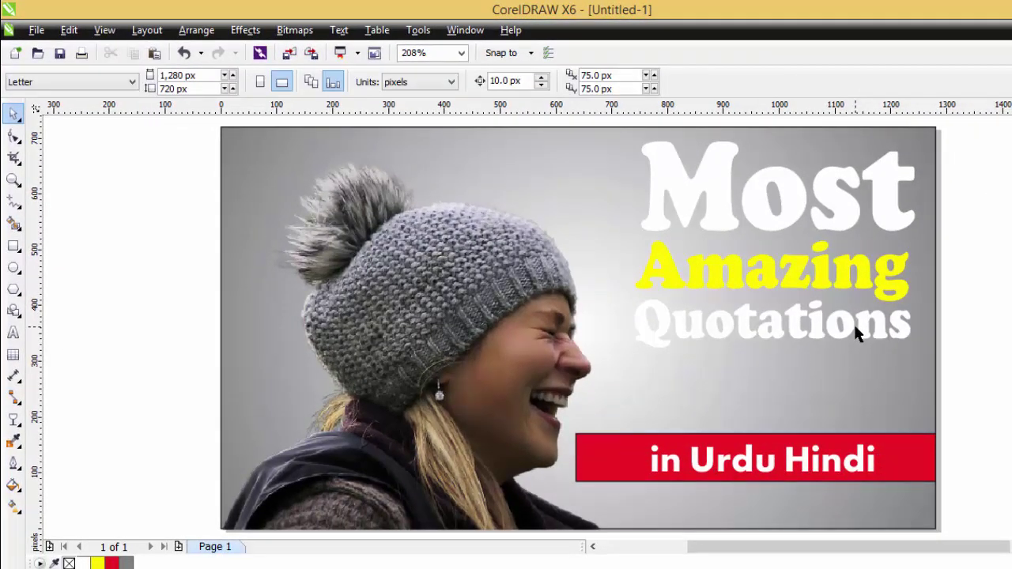
# - Fill the "Quotations" text with pure black from the full color palette
pyautogui.click(865, 322)
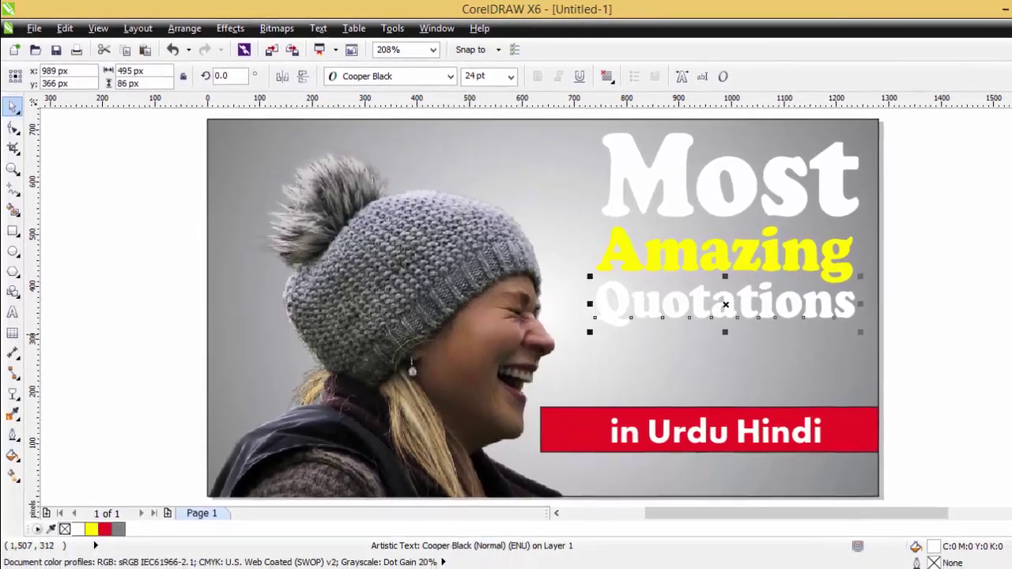
pyautogui.click(1006, 150)
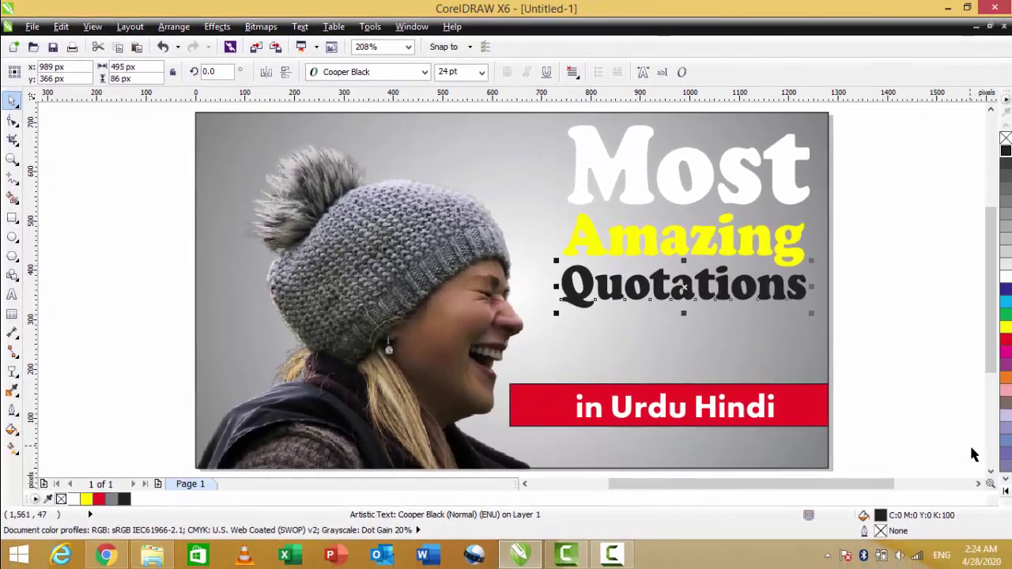
pyautogui.click(1006, 492)
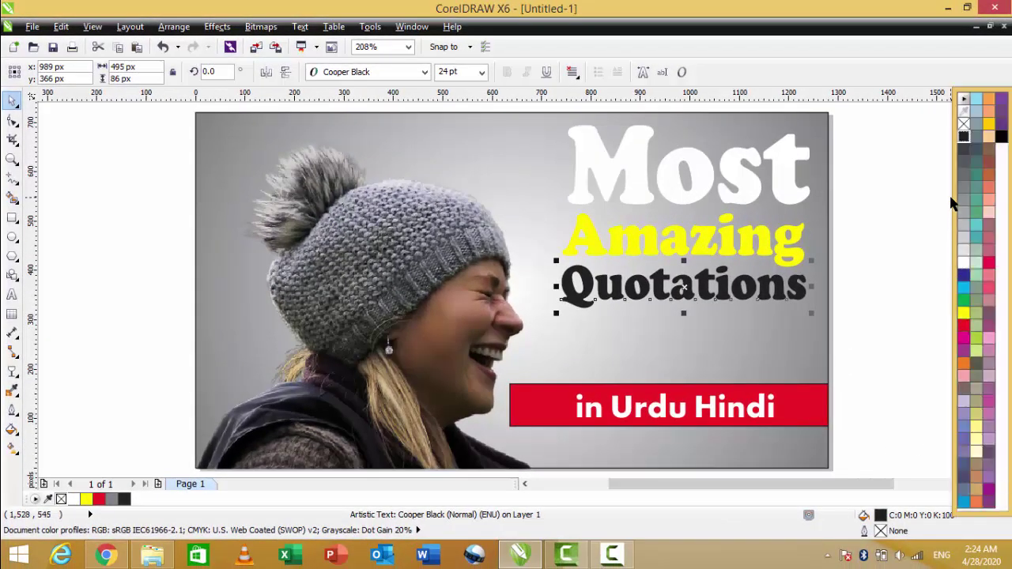
pyautogui.click(1003, 138)
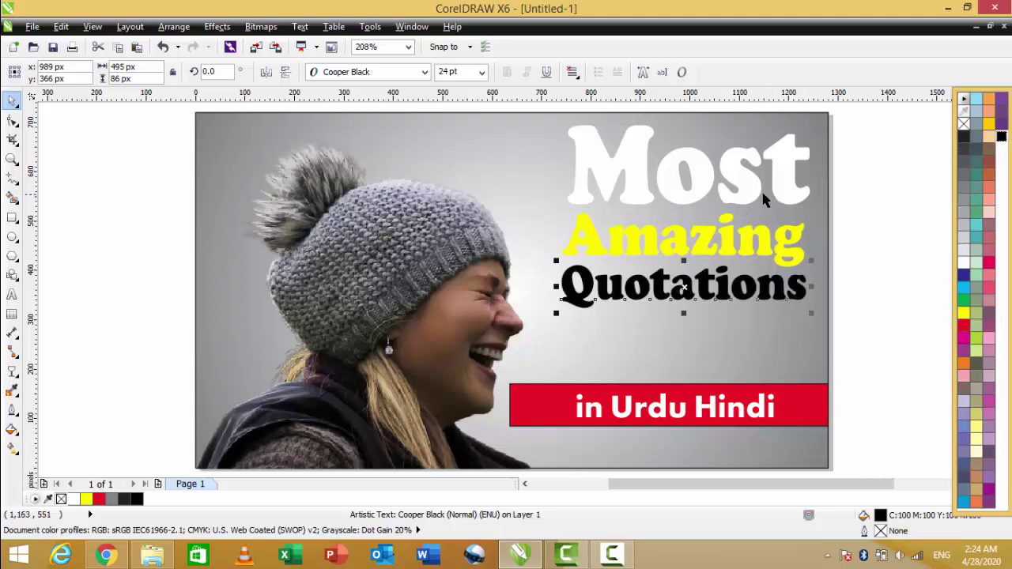
# - Fill the "Most" text with pure black
pyautogui.click(762, 198)
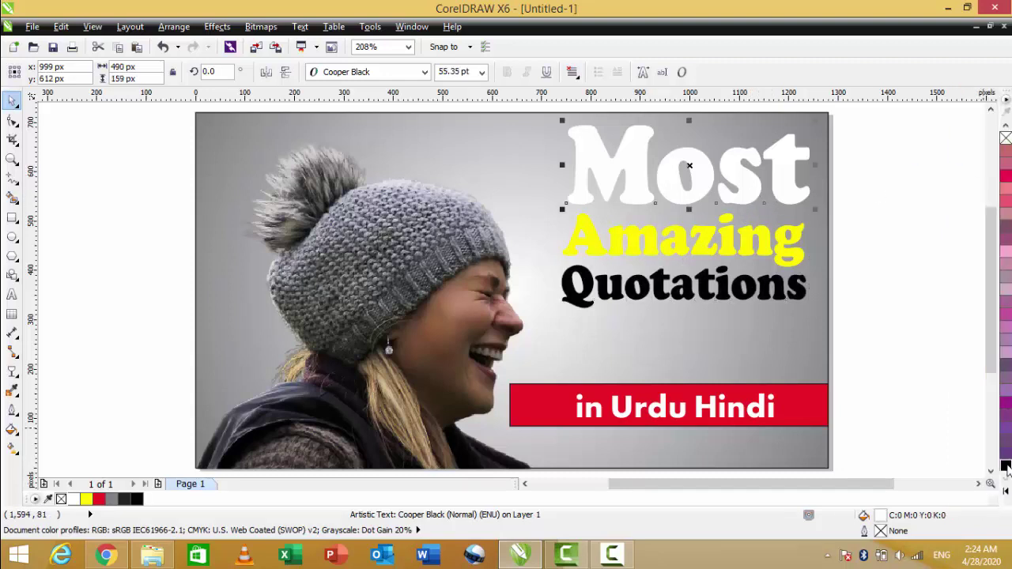
pyautogui.click(1006, 467)
# - Try red, dark blue, cyan and white fills on the "Amazing" text, then return it to yellow
pyautogui.click(753, 245)
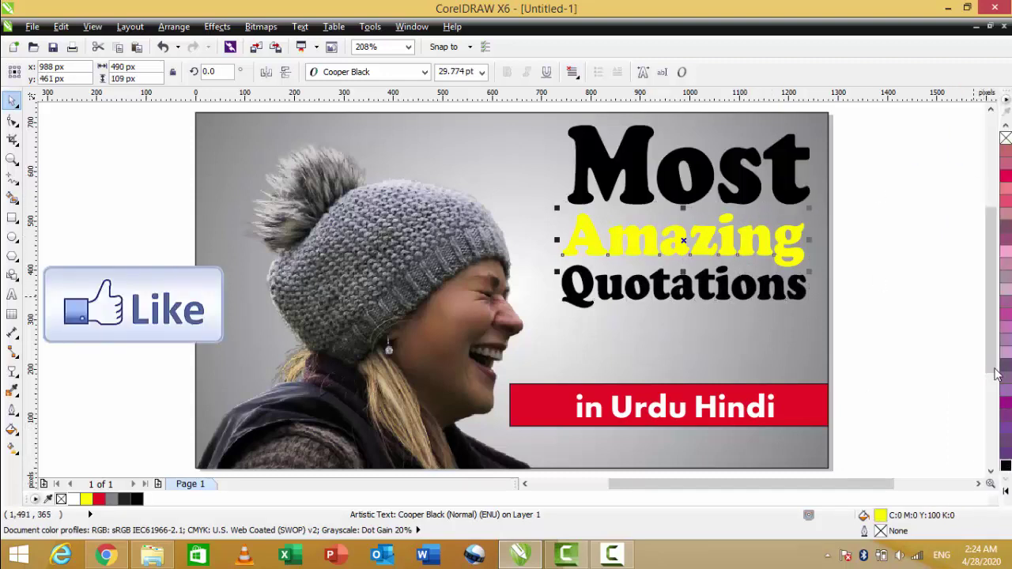
pyautogui.click(1006, 491)
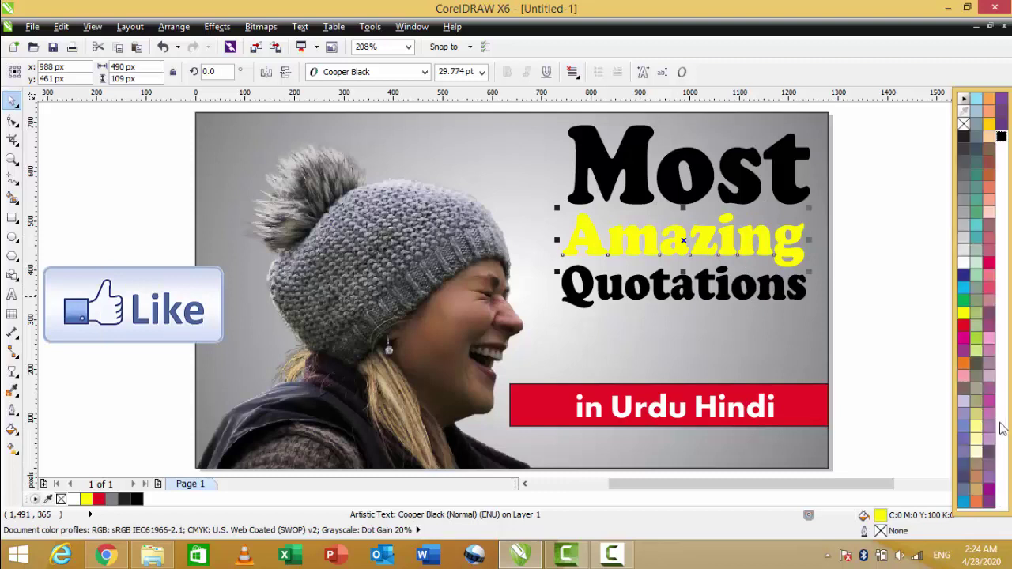
pyautogui.click(965, 325)
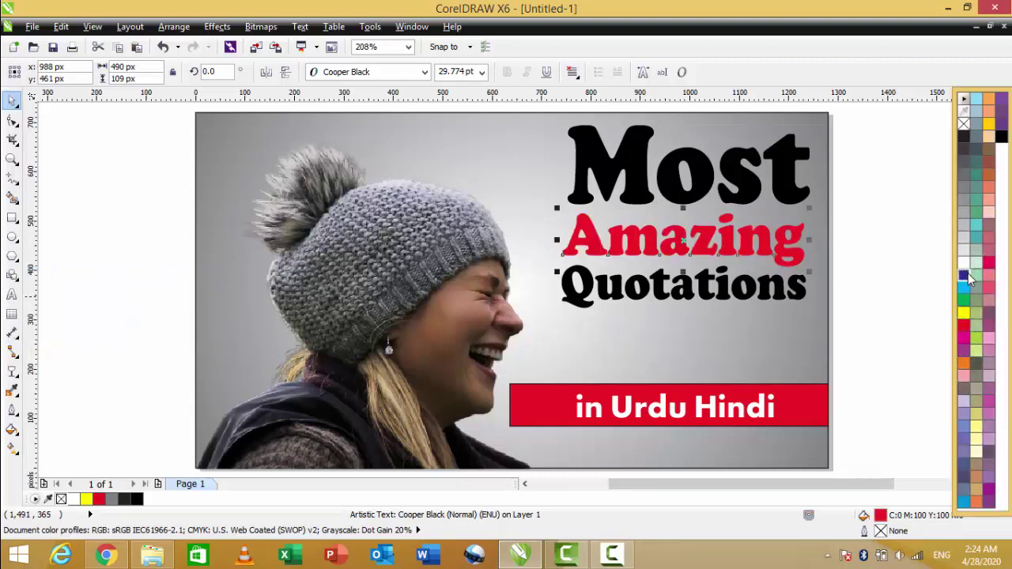
pyautogui.click(964, 275)
pyautogui.click(964, 288)
pyautogui.click(964, 263)
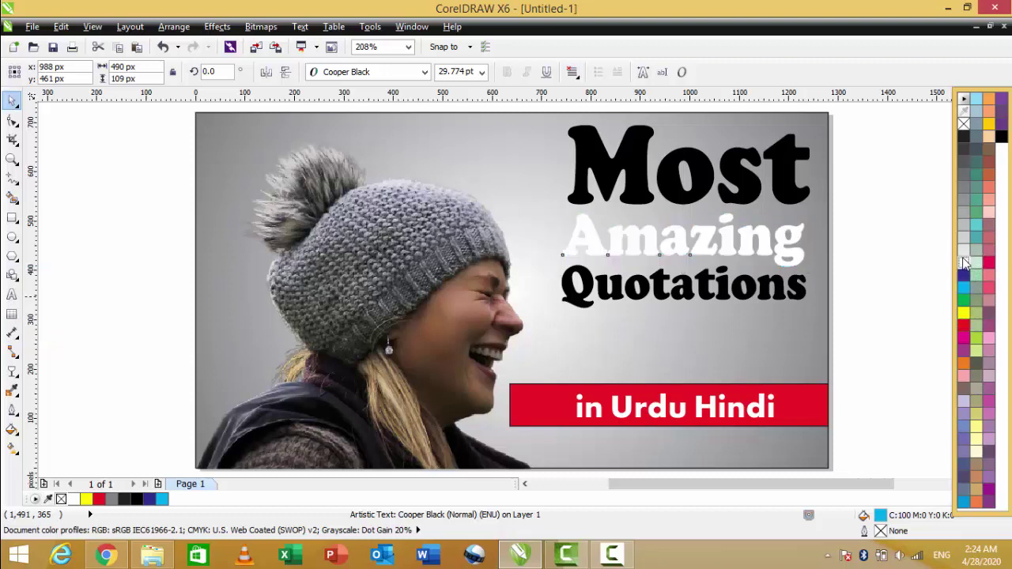
pyautogui.click(964, 275)
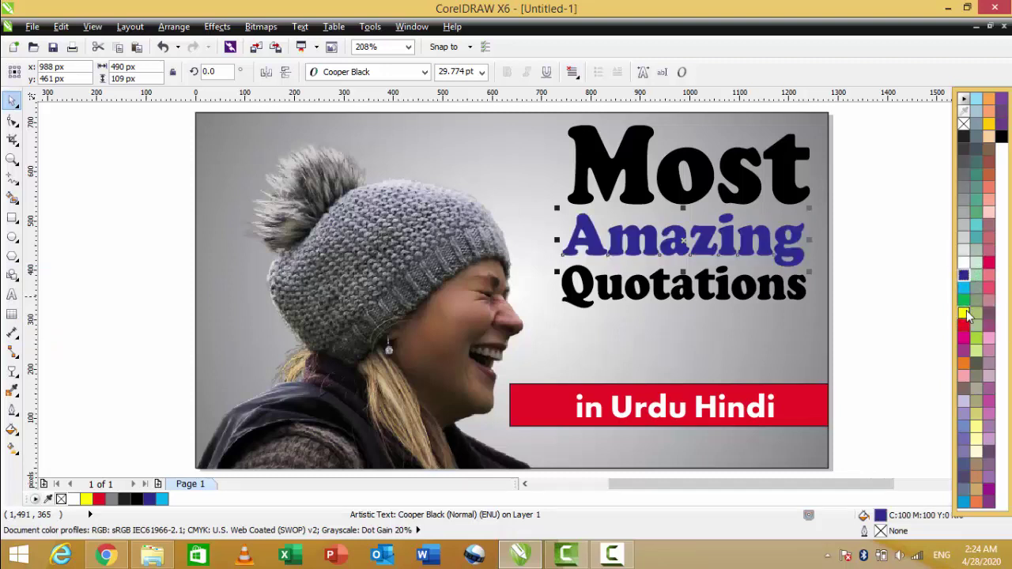
pyautogui.click(964, 313)
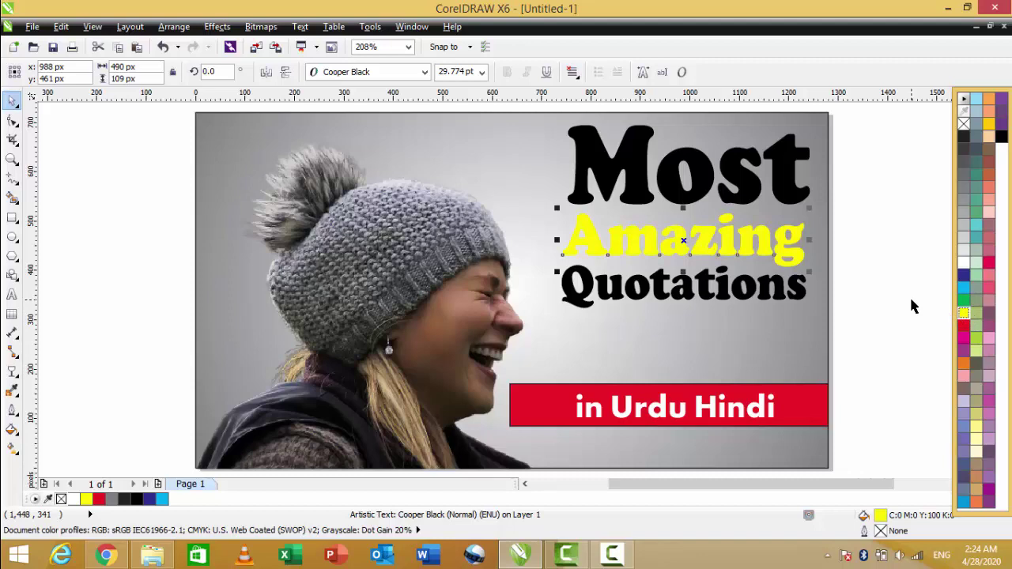
# - Give the "Amazing" text a 1.5 pt outline placed behind its fill
pyautogui.press('F12')
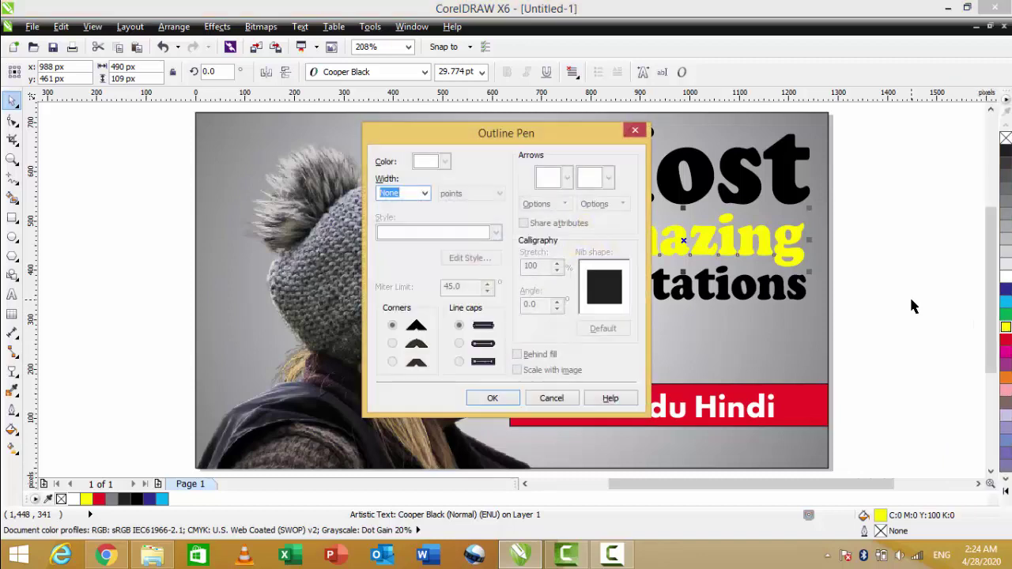
pyautogui.click(425, 193)
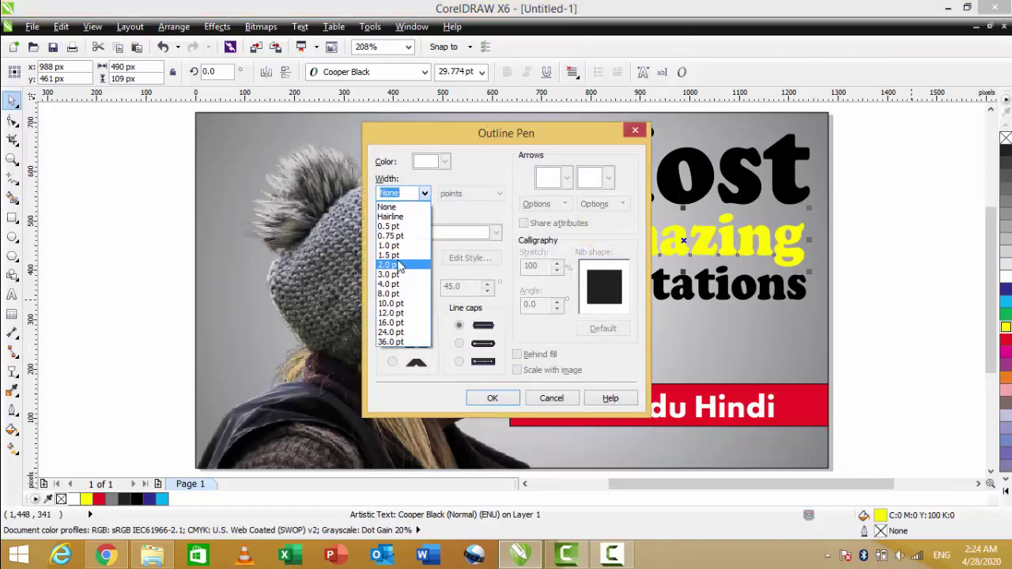
pyautogui.click(405, 257)
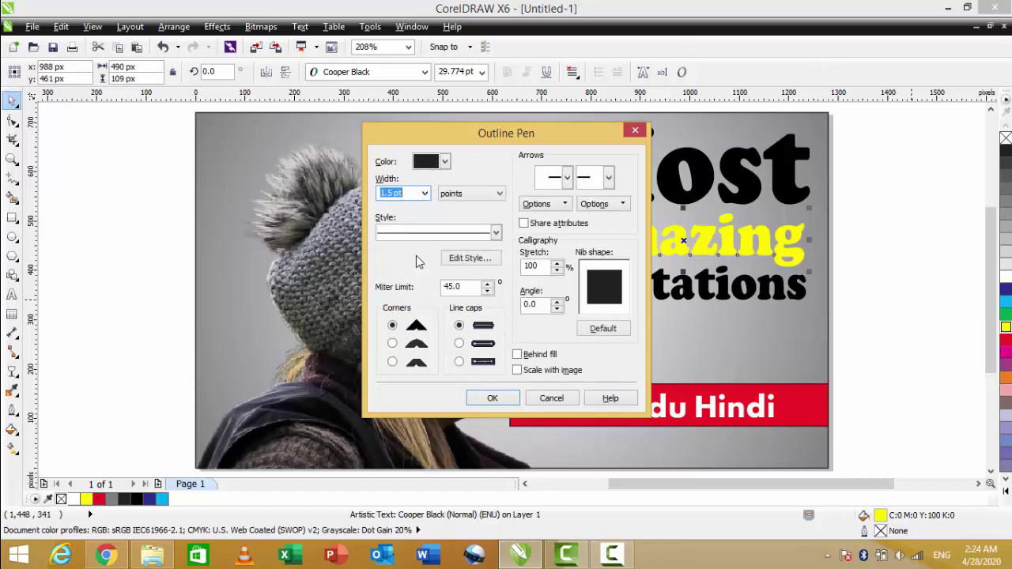
pyautogui.click(523, 355)
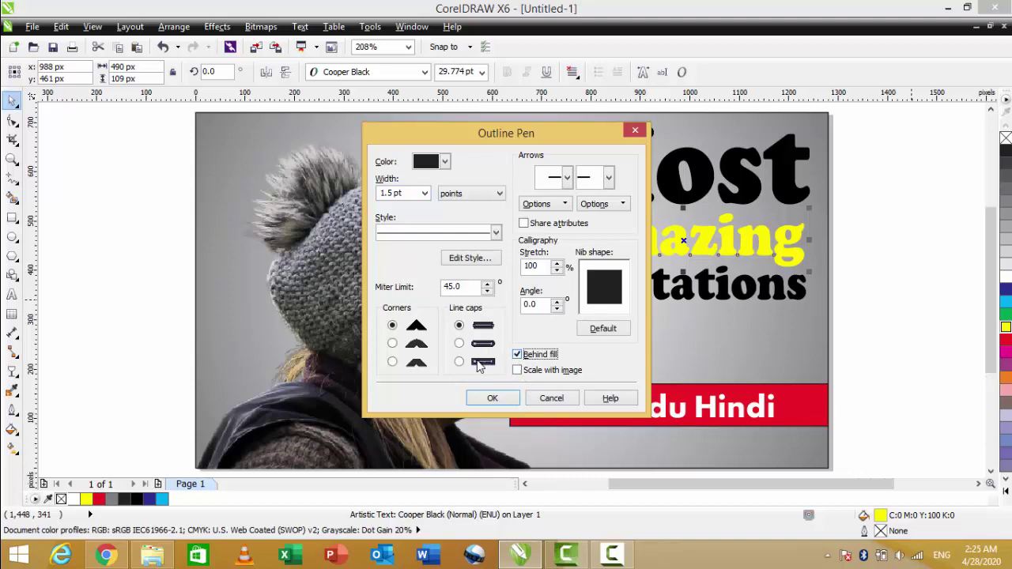
pyautogui.click(506, 399)
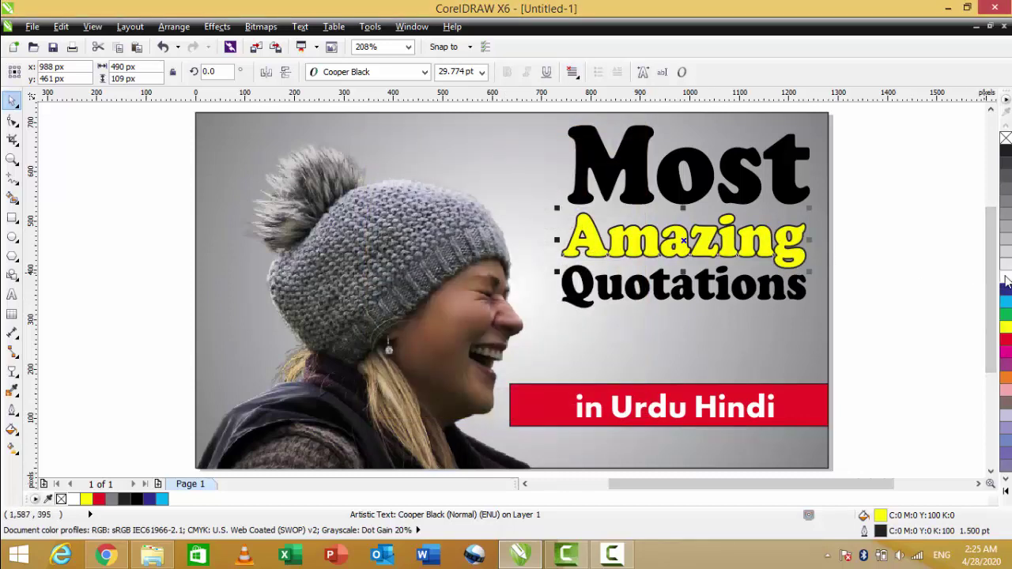
# - Color the "Amazing" text's outline white and its fill red
pyautogui.rightClick(1006, 277)
pyautogui.click(1007, 342)
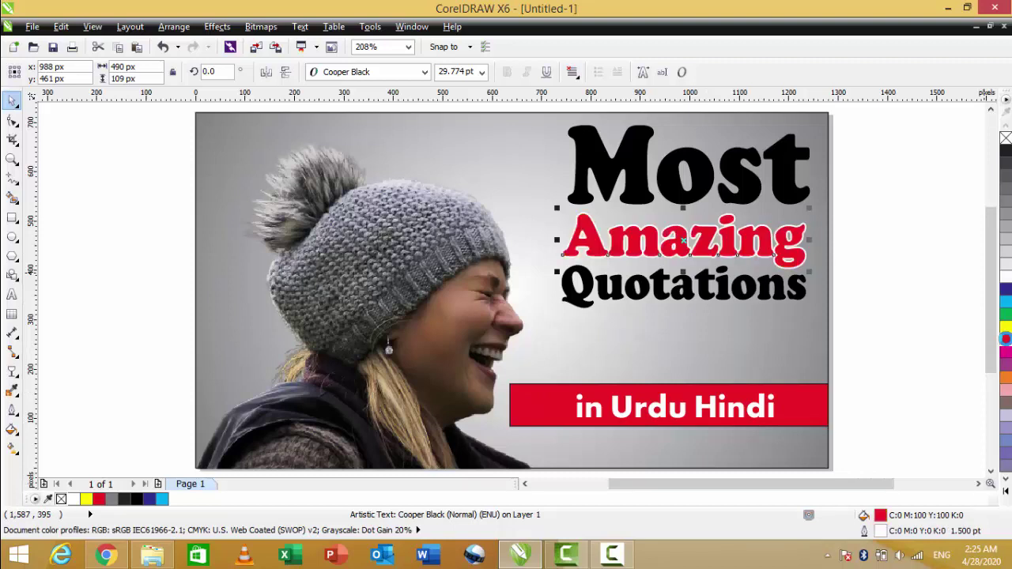
pyautogui.click(858, 276)
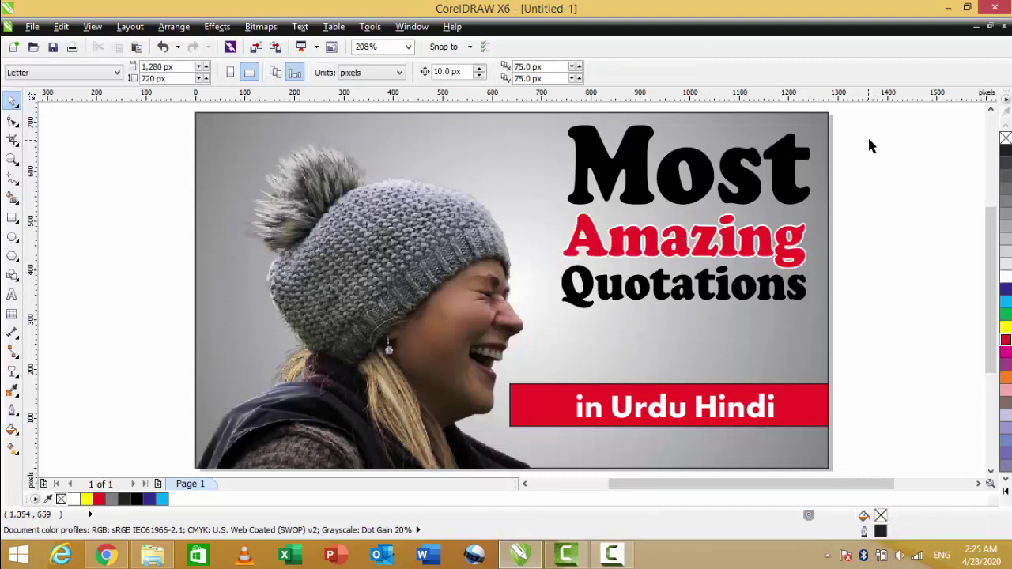
# - Enlarge the three "Most Amazing Quotations" texts together to about 552 by 404 px and move them down just above the red banner
pyautogui.click(545, 314)
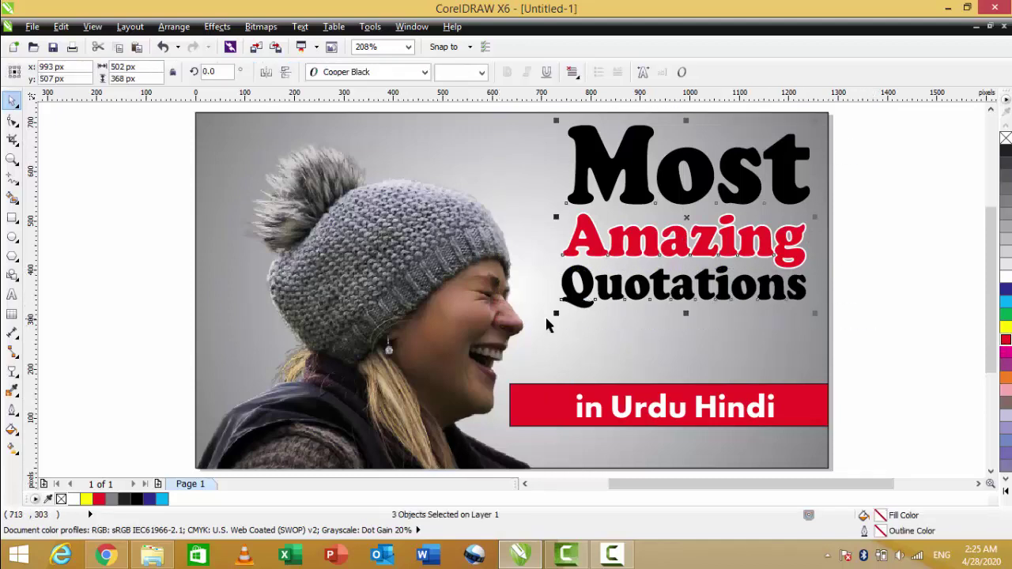
pyautogui.moveTo(557, 313); pyautogui.dragTo(528, 338)
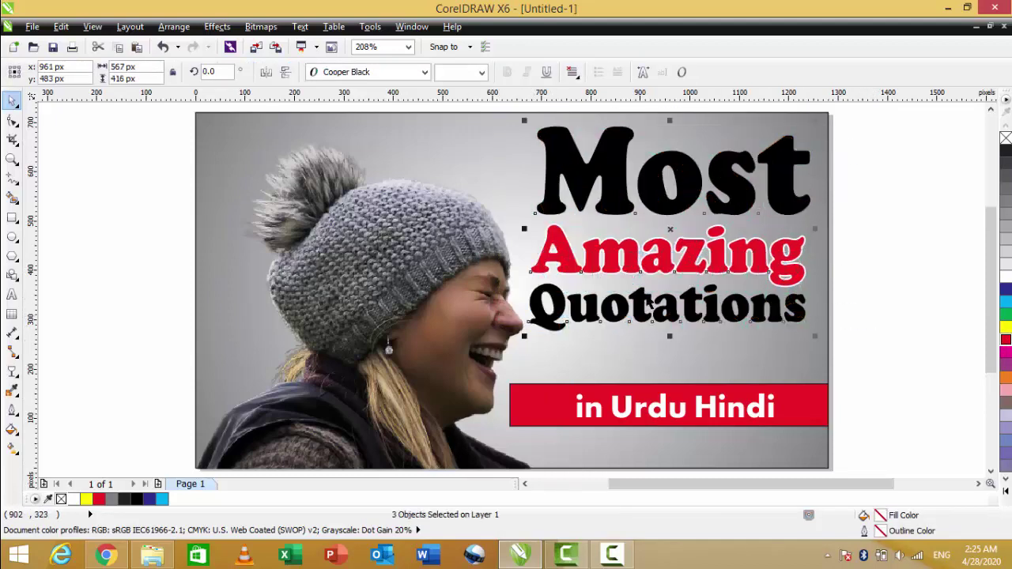
pyautogui.moveTo(668, 271); pyautogui.dragTo(673, 304)
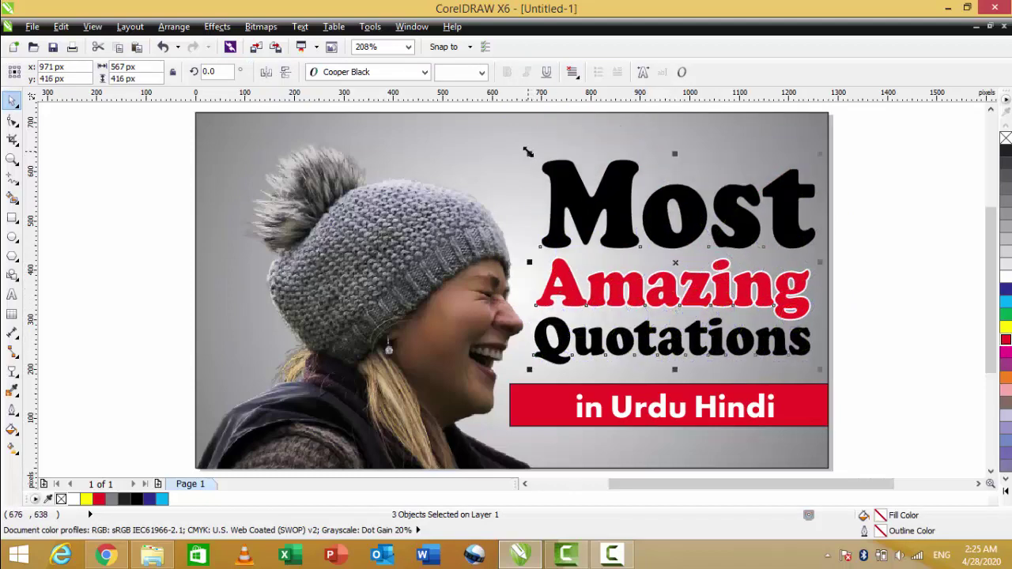
pyautogui.moveTo(529, 154)
pyautogui.mouseDown()
pyautogui.moveTo(549, 163)
pyautogui.moveTo(538, 162)
pyautogui.mouseUp()
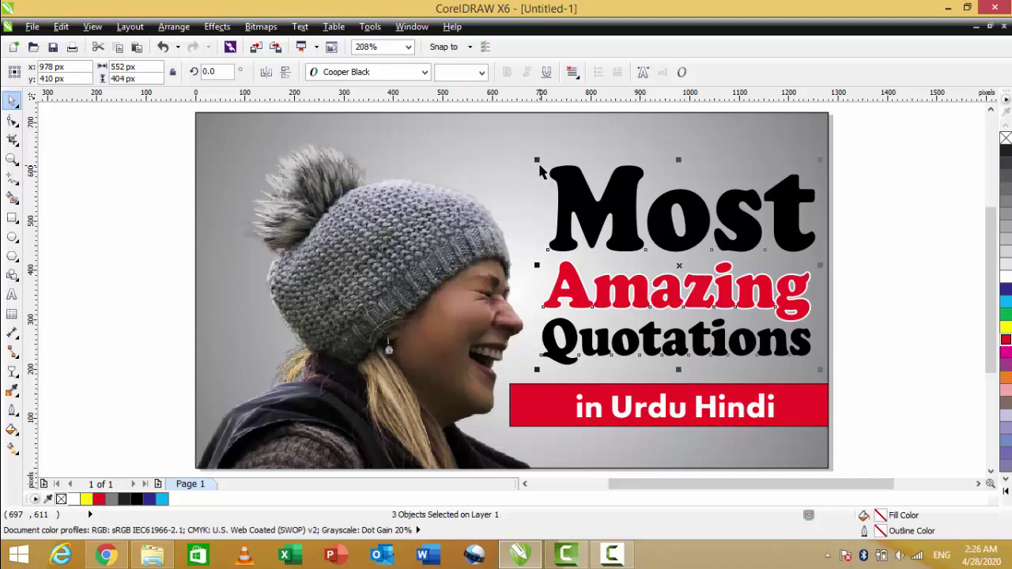
# - Recolor the background rectangle's two-color radial fountain fill from light yellow at the edges to pale cream at the center
pyautogui.click(792, 122)
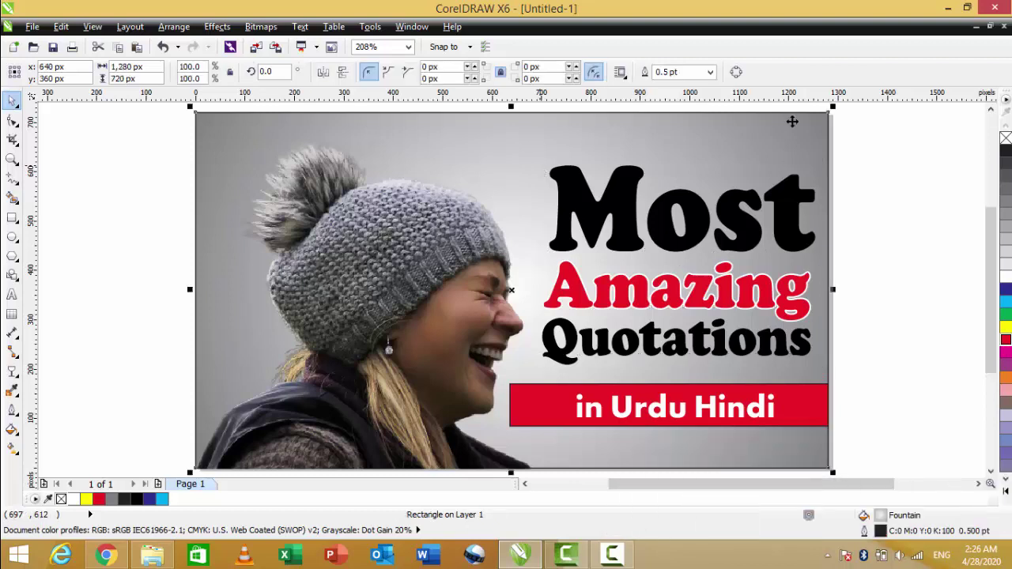
pyautogui.click(887, 138)
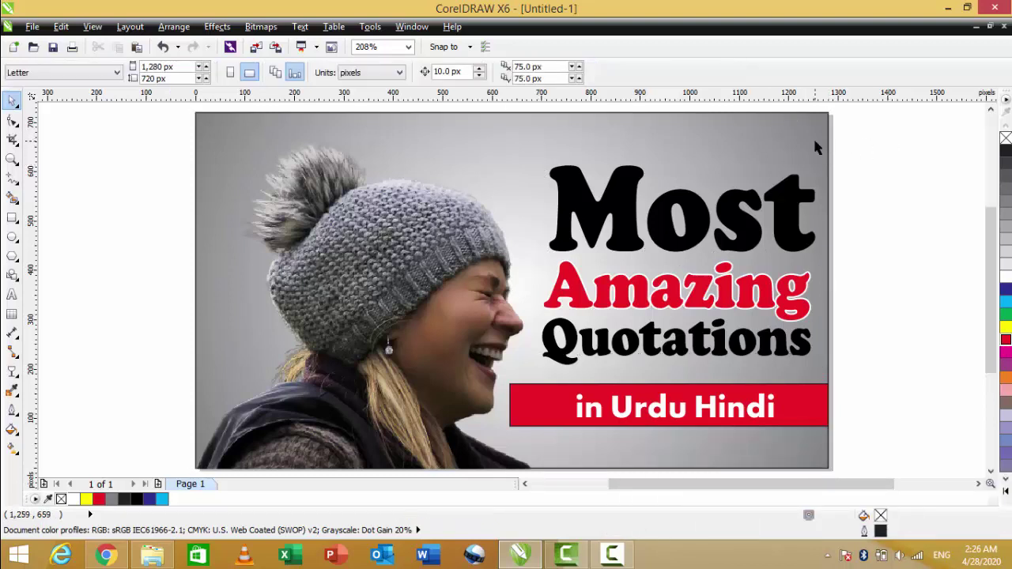
pyautogui.click(816, 120)
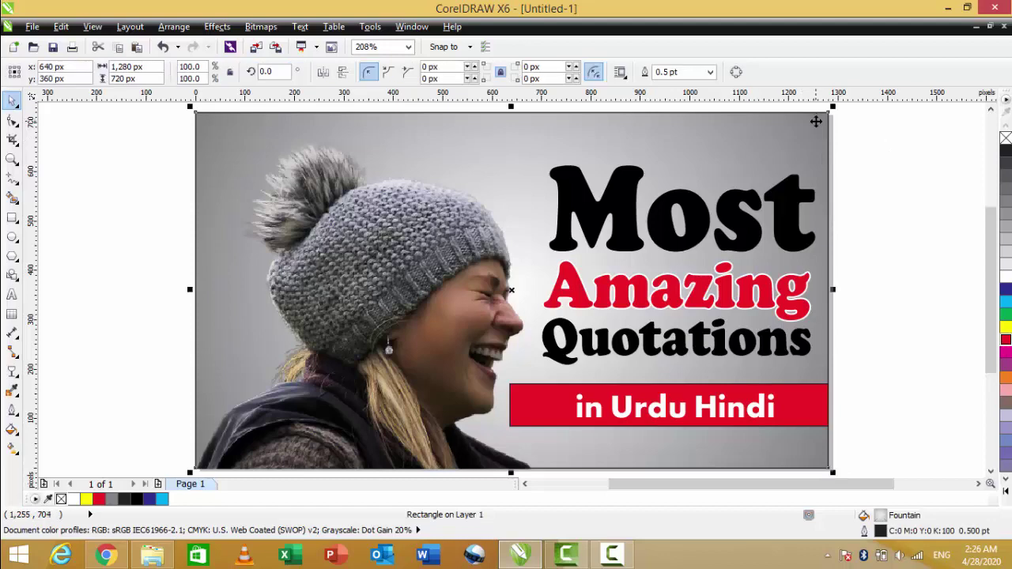
pyautogui.press('F11')
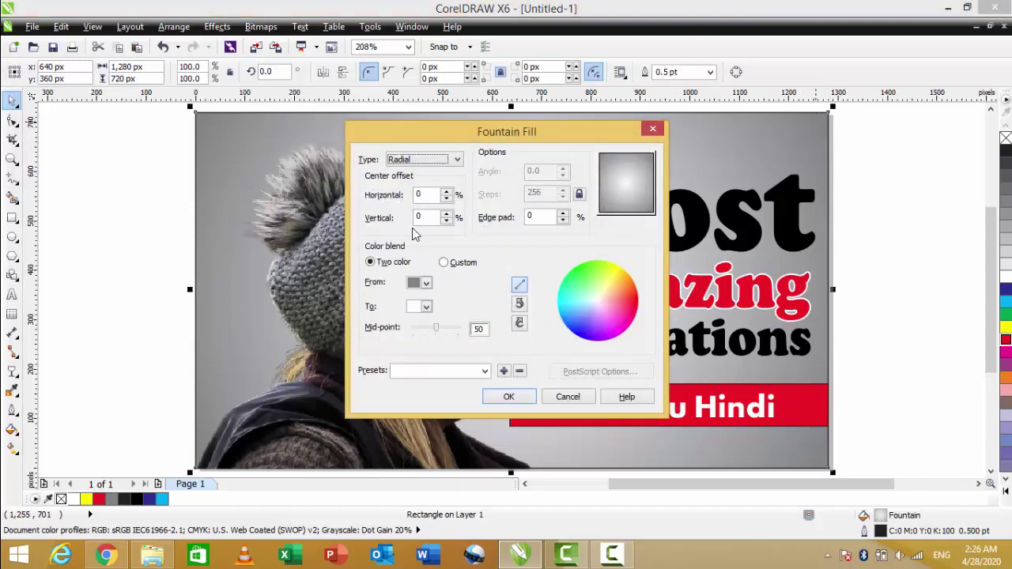
pyautogui.click(426, 307)
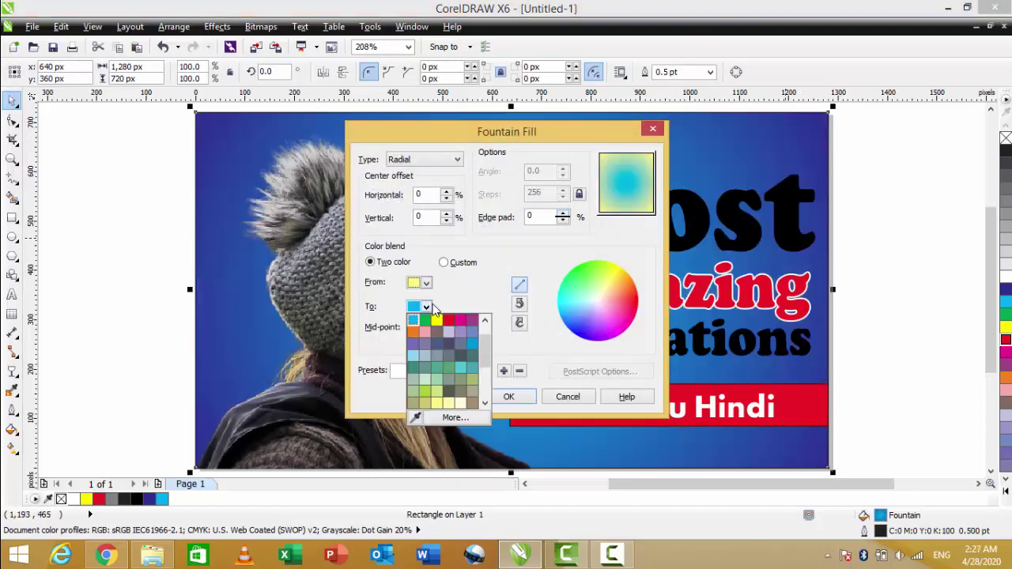
pyautogui.click(457, 406)
pyautogui.click(497, 396)
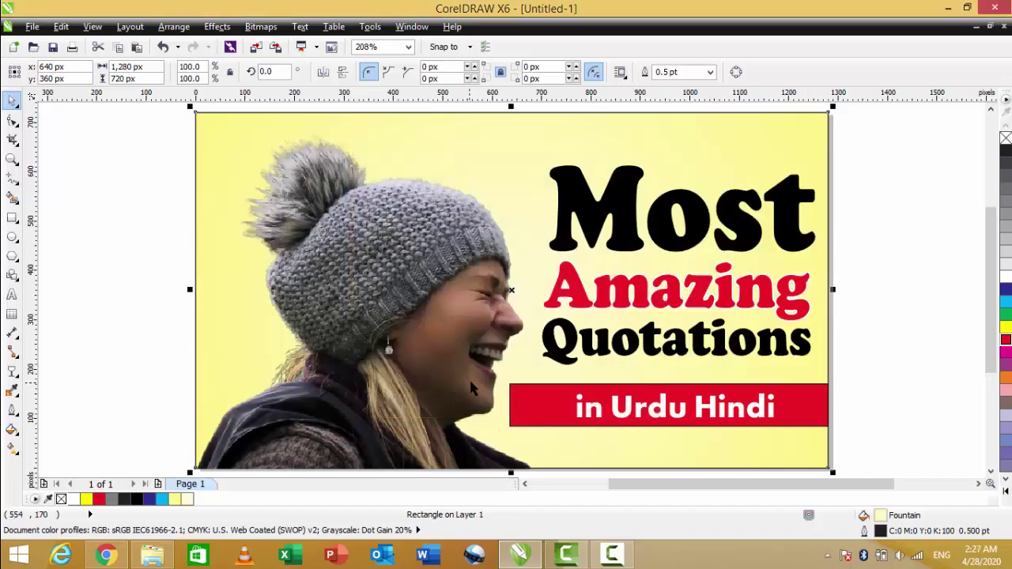
pyautogui.click(854, 256)
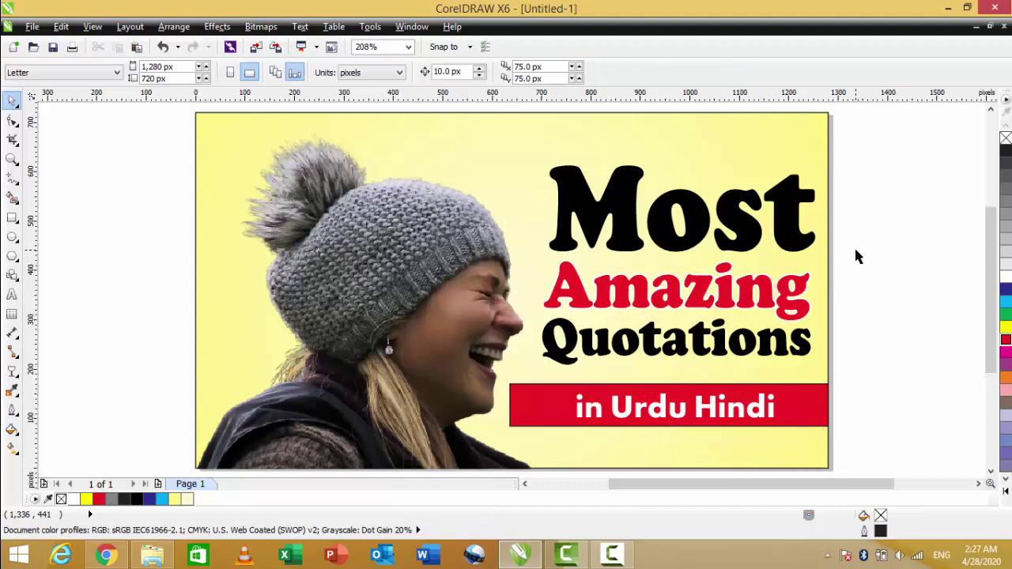